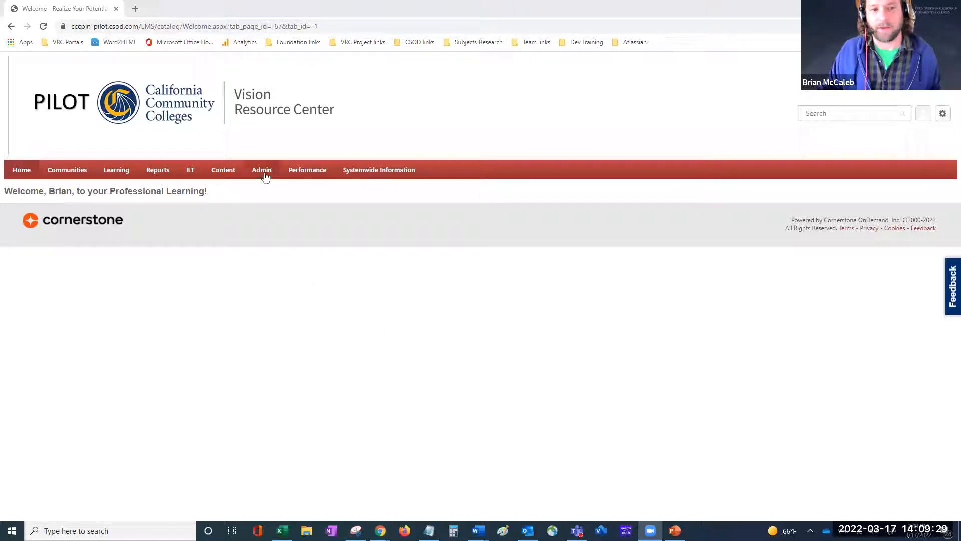
Step: From Admin > Marketing, create a new email on the Marketing Communications page
mouse_move(263, 171)
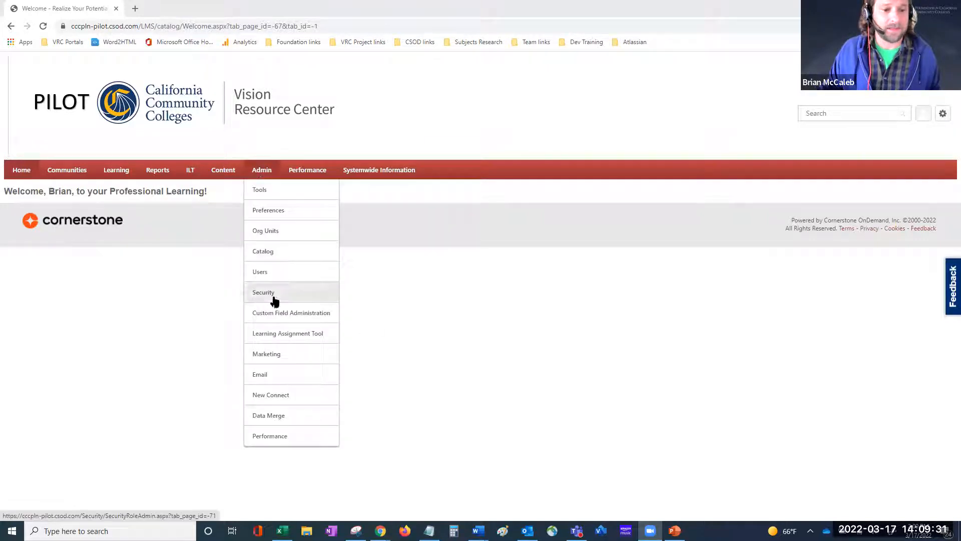
click(262, 356)
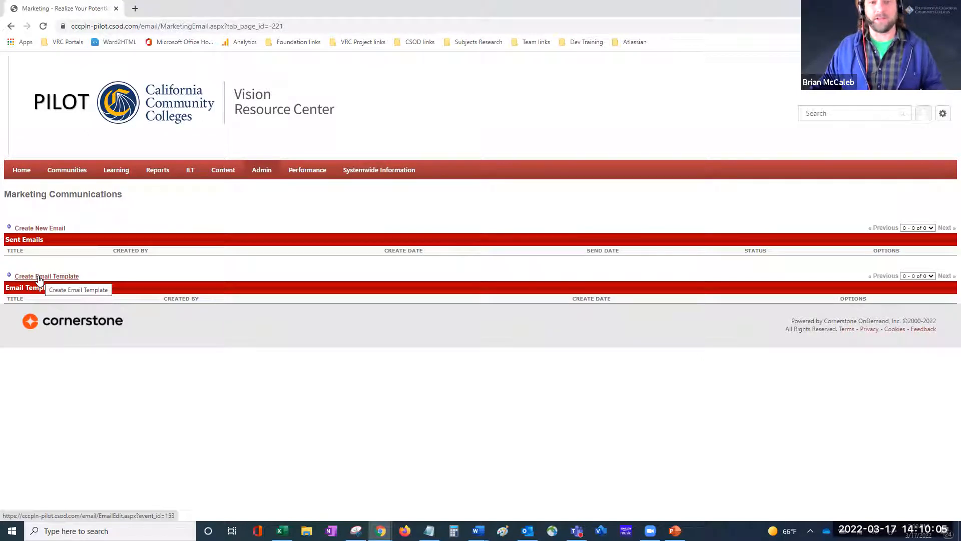
click(32, 229)
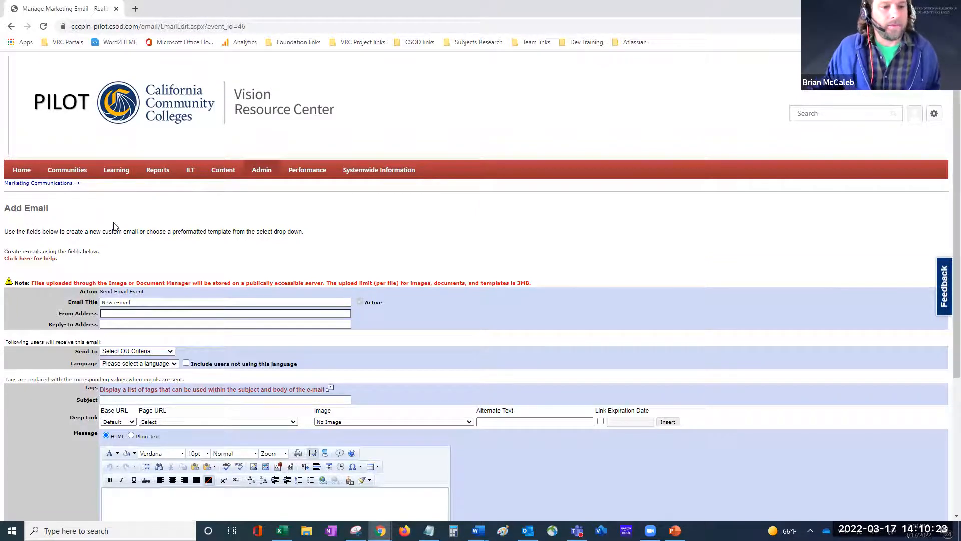
Step: Replace the 'New e-mail' title with 'Demo for Working Session'
scroll(175, 231, down, 1)
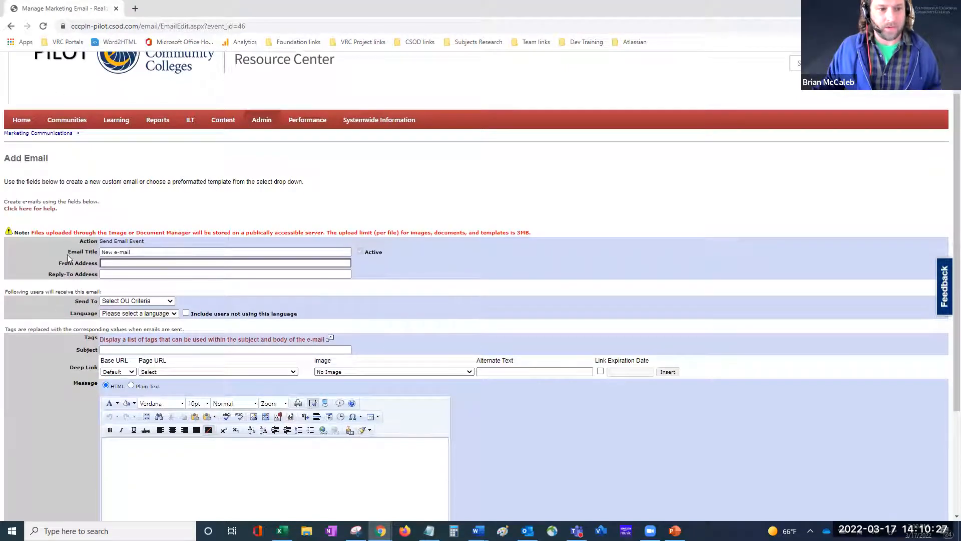
triple_click(111, 252)
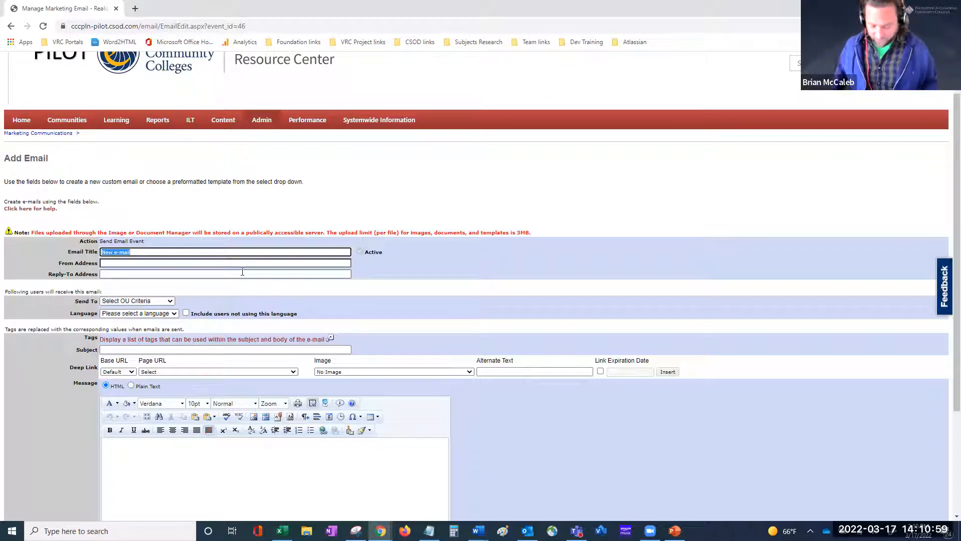
text(D)
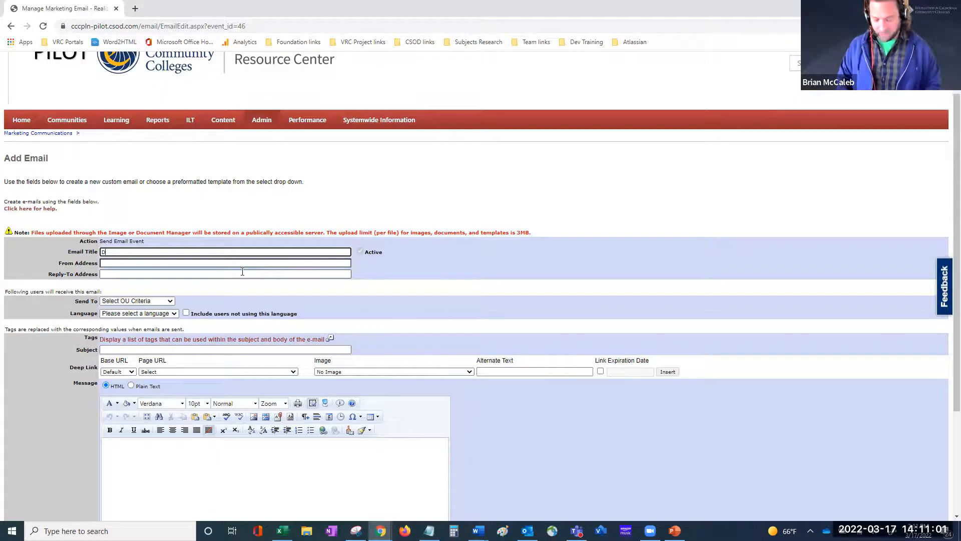
text(emo for )
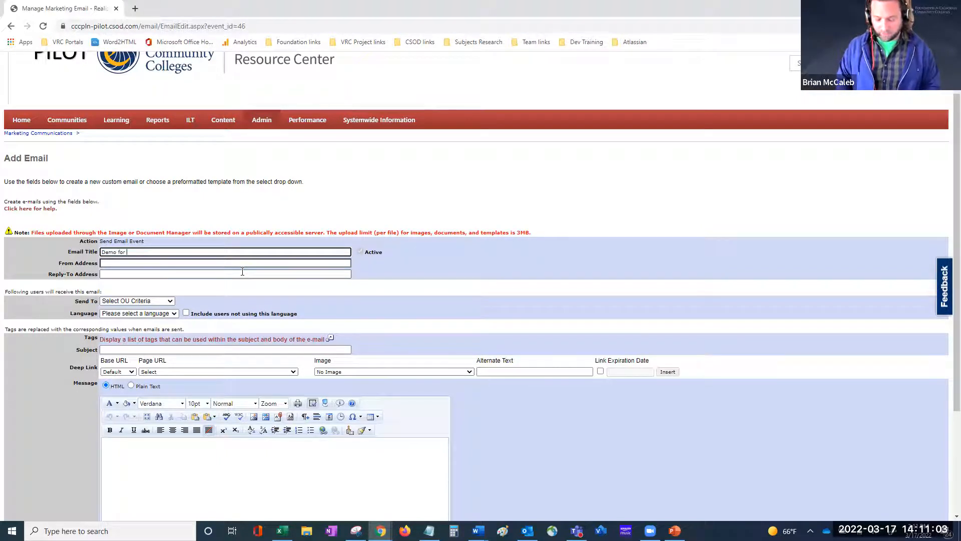
text(Working Session)
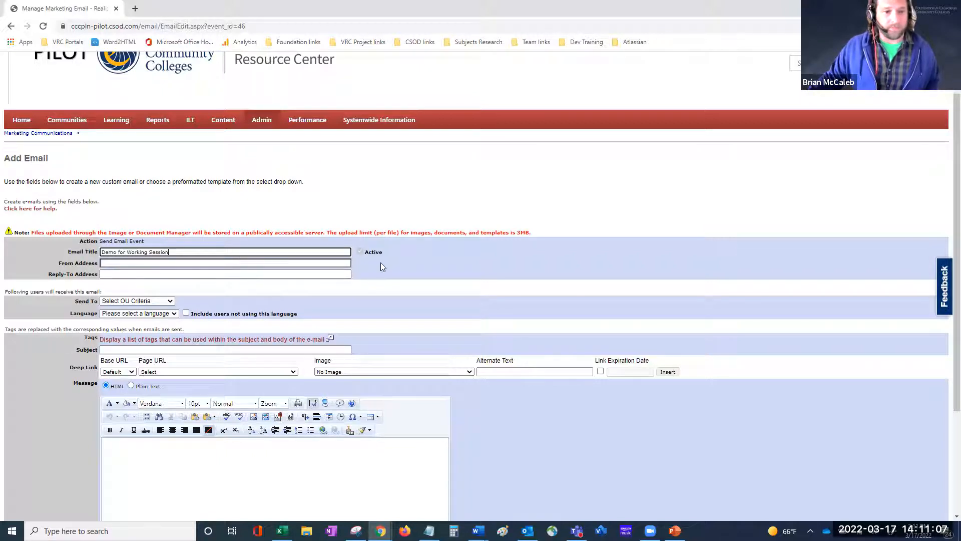
click(260, 263)
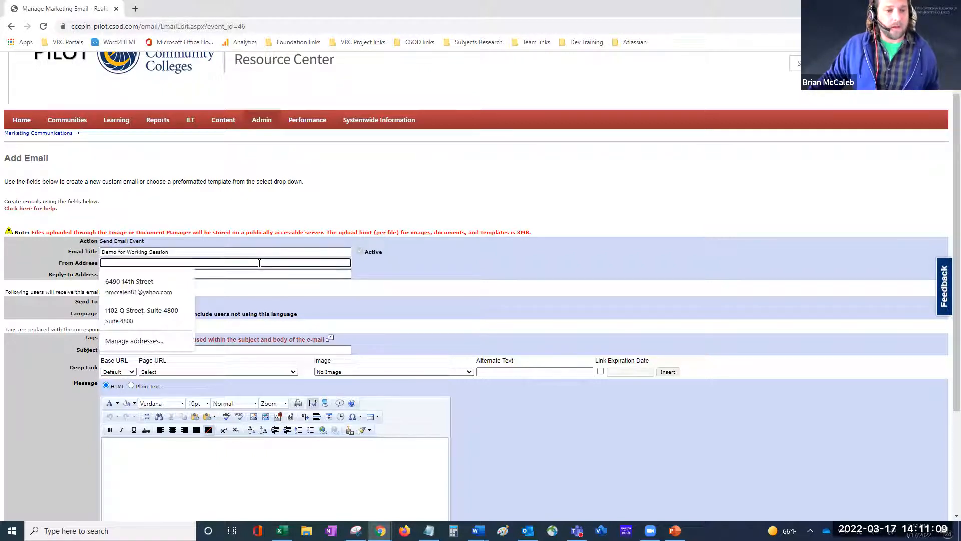
click(367, 283)
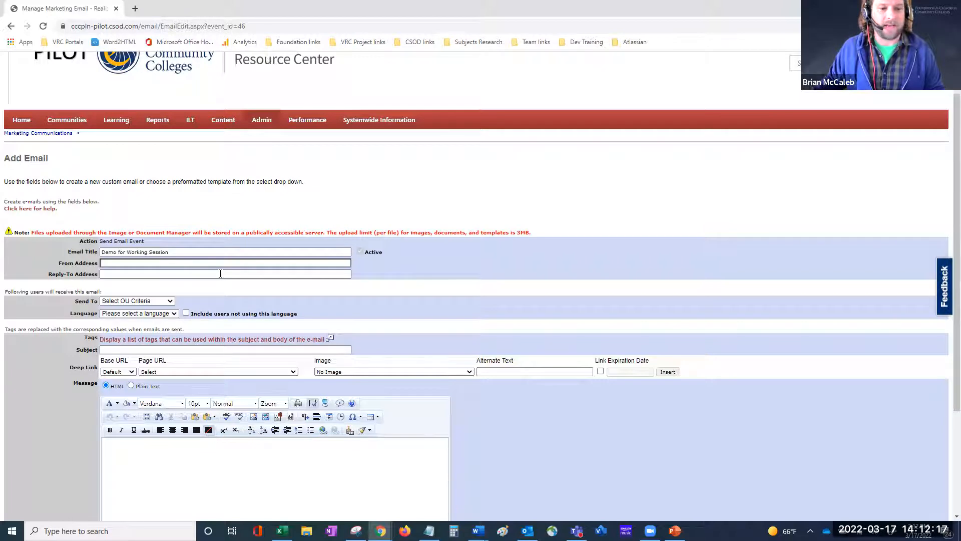
Step: Enter a placeholder address in From Address and copy it into Reply-To Address
click(286, 262)
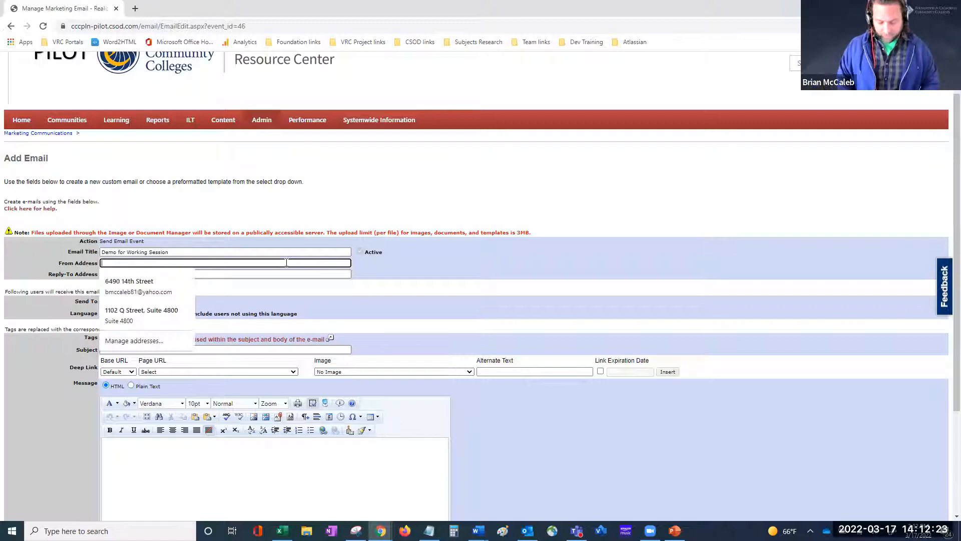
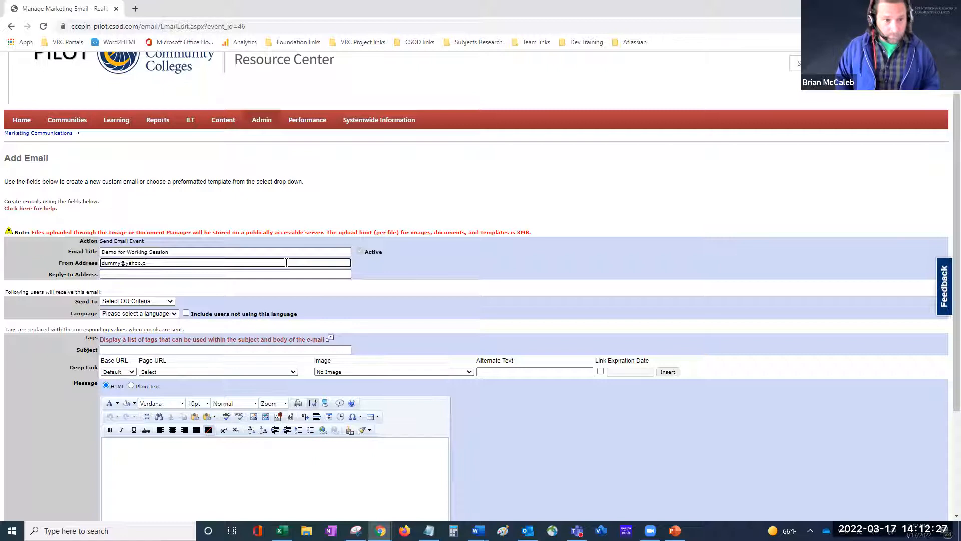
triple_click(287, 263)
key(ctrl+c)
click(279, 274)
key(ctrl+v)
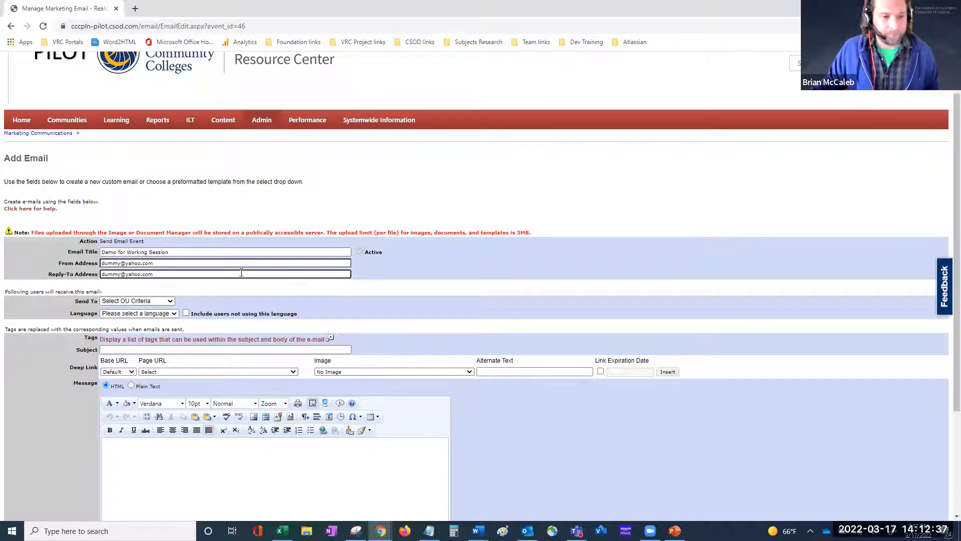
Step: Choose Primary Division from the Send To recipient criteria list
click(167, 303)
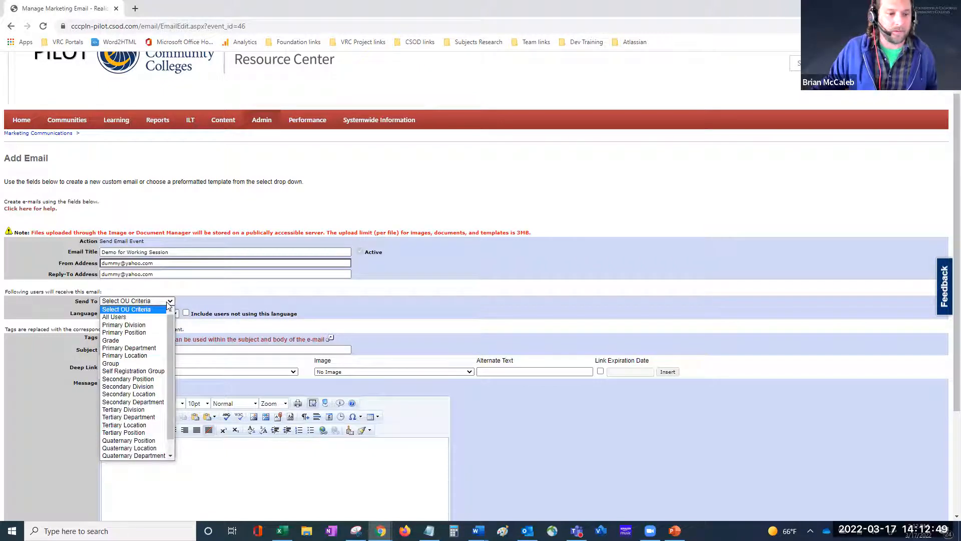
drag(168, 325, 173, 356)
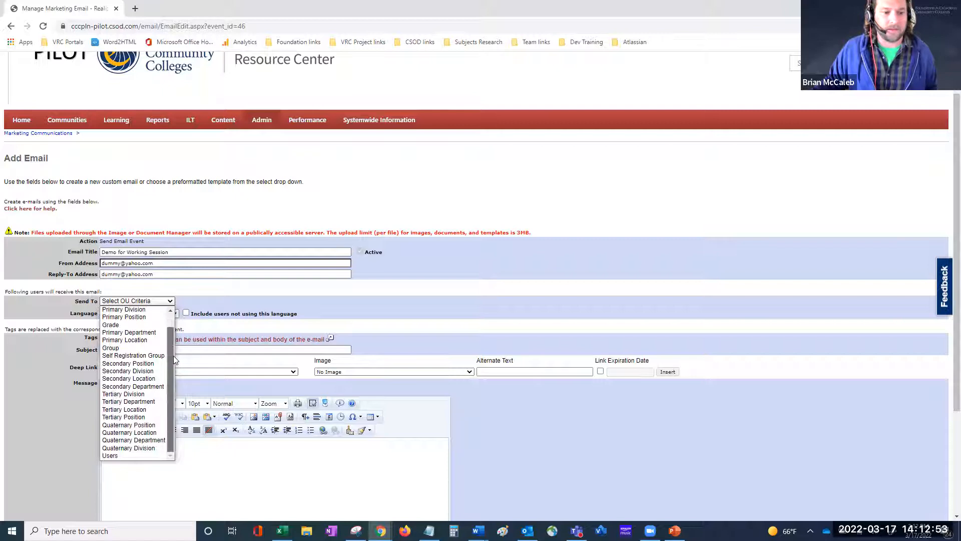
scroll(145, 346, up, 1)
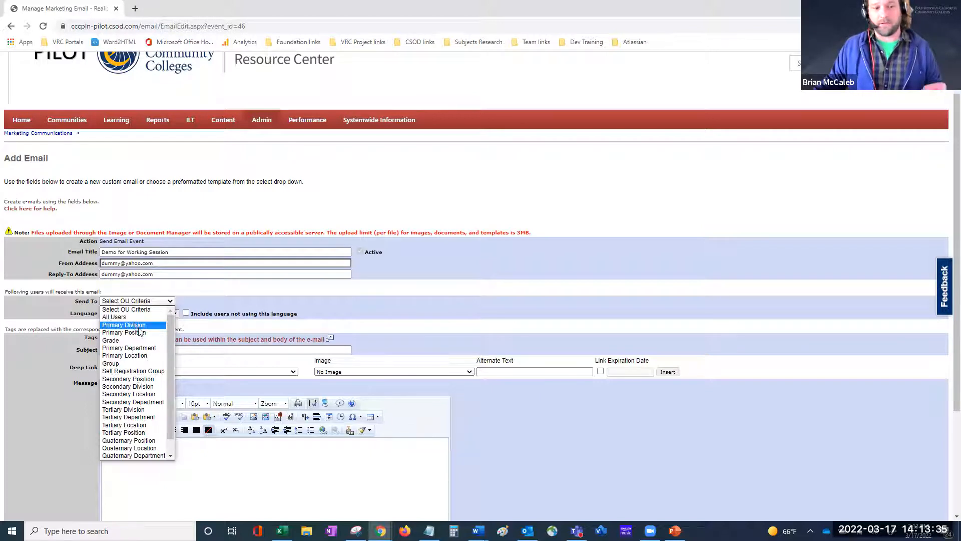
click(143, 325)
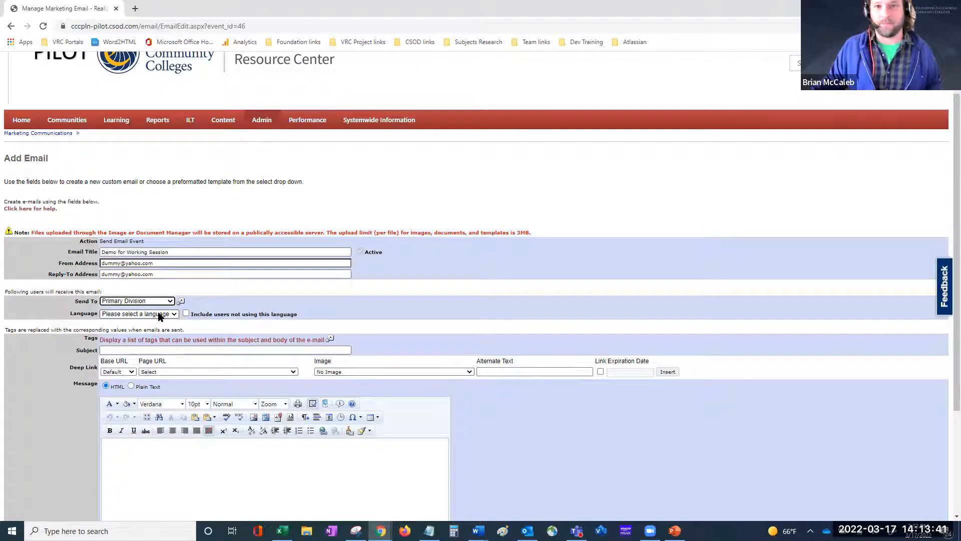
Step: Pick Allan Hancock Joint Community College District (610) in the Search Primary Division dialog
click(181, 303)
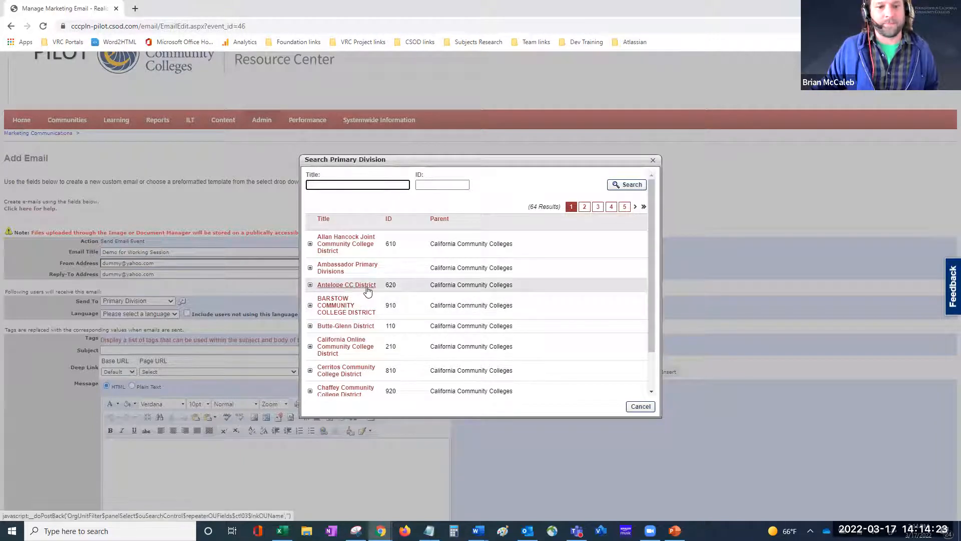
click(330, 250)
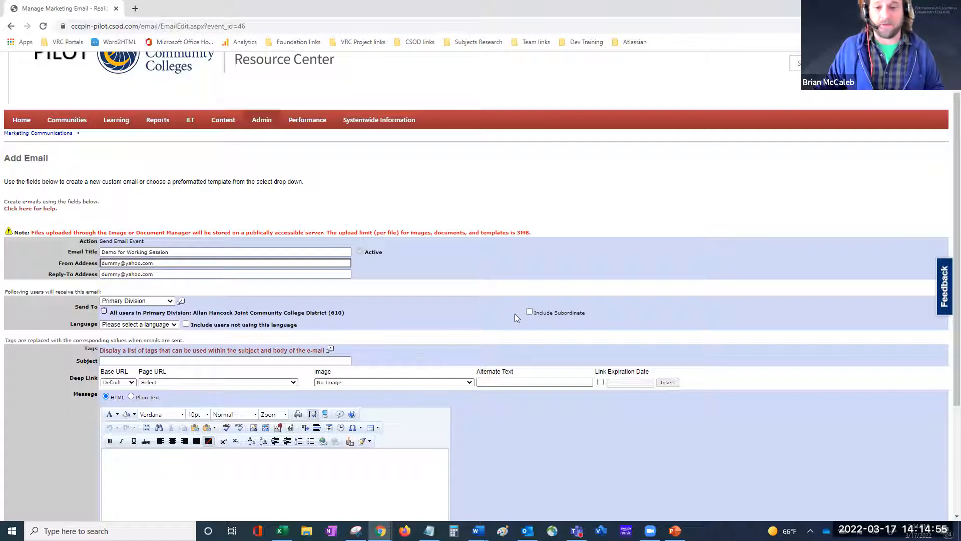
Step: Include subordinate divisions in the recipients and set the email language to English (US)
click(530, 311)
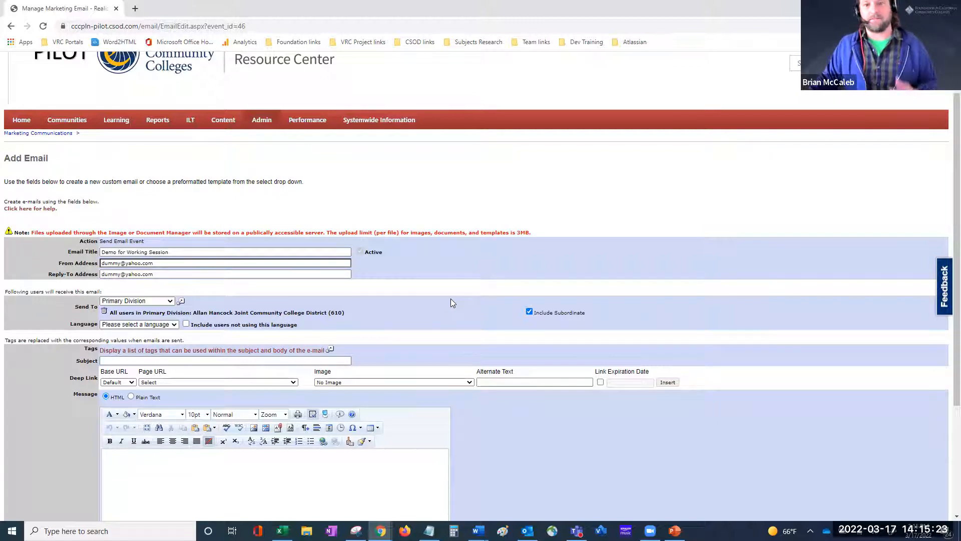
scroll(453, 297, down, 1)
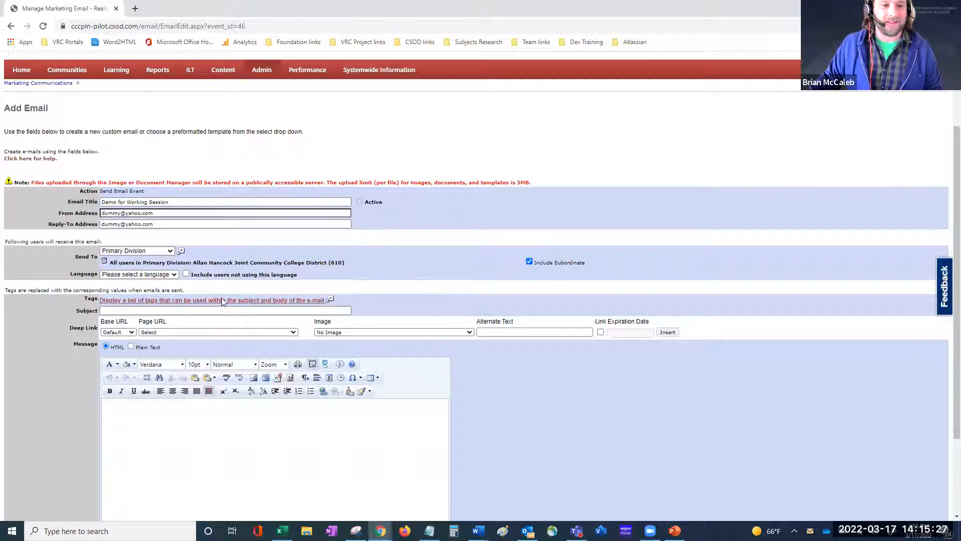
click(159, 275)
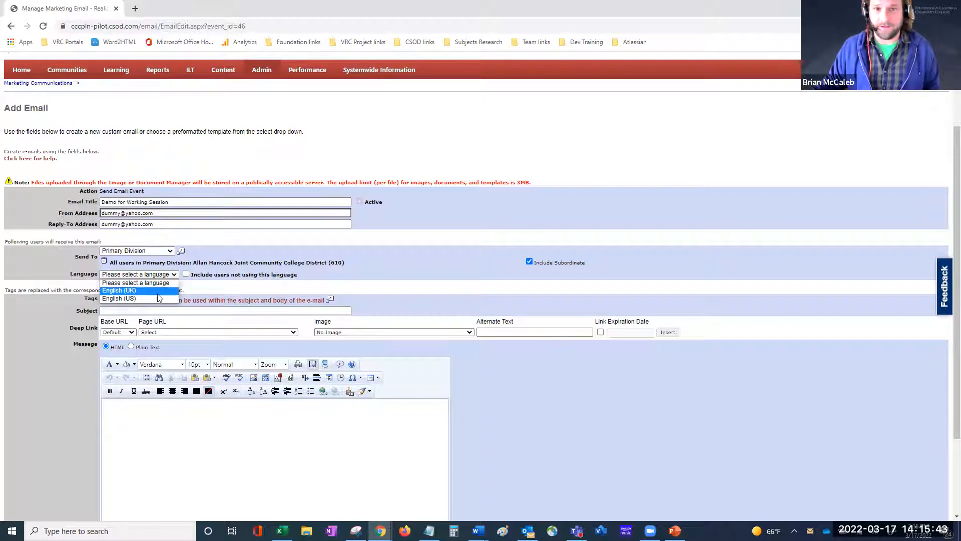
click(160, 299)
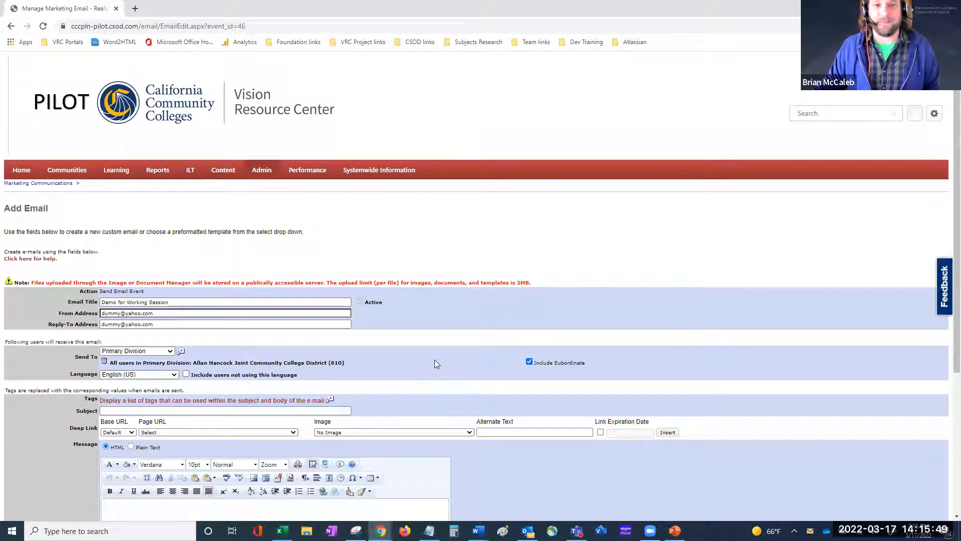
Step: Try English (UK), settle back on English (US), and keep other-language users excluded
scroll(321, 350, down, 1)
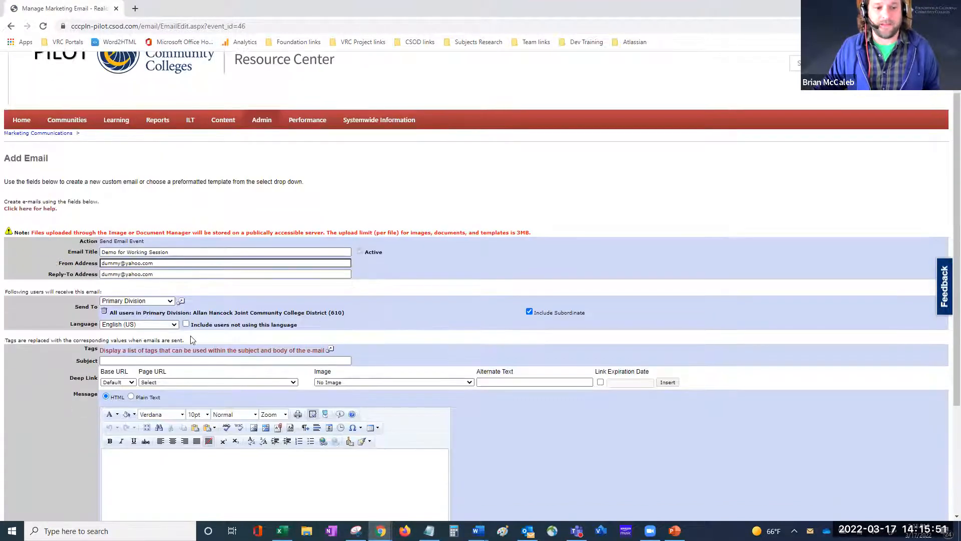
click(122, 326)
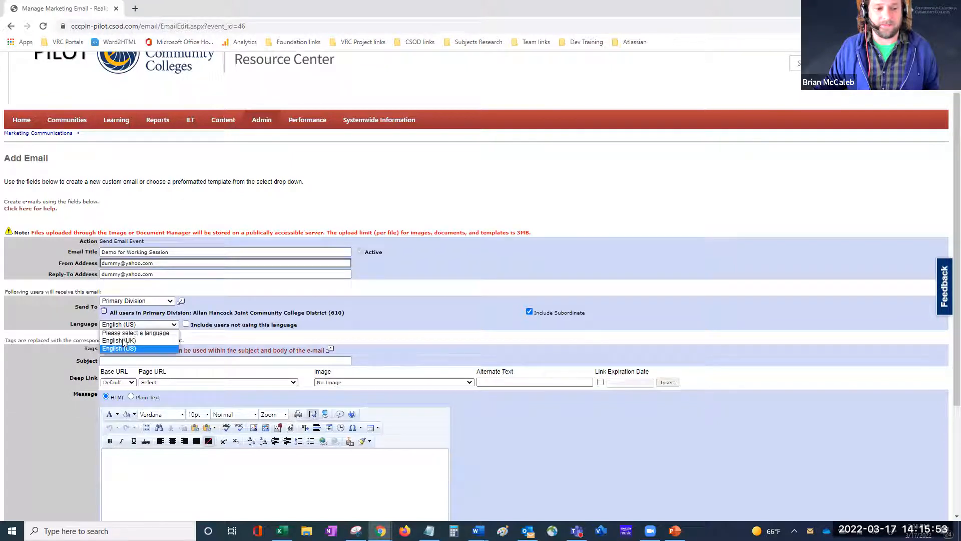
click(124, 339)
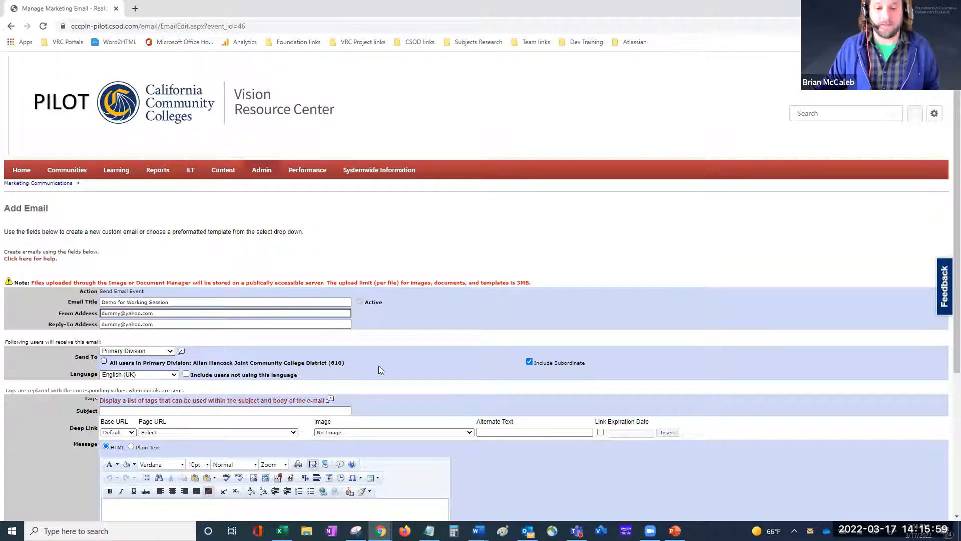
scroll(378, 365, down, 1)
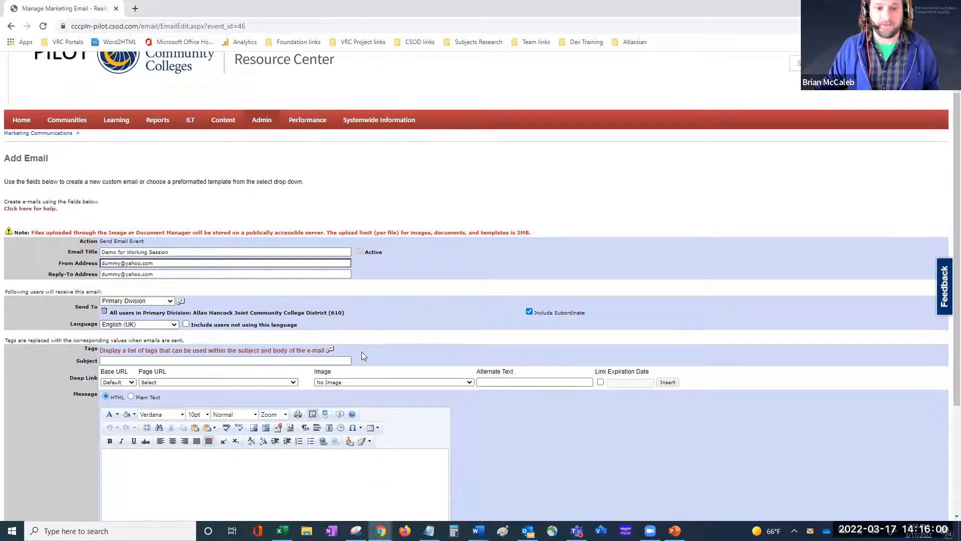
click(176, 327)
click(135, 348)
click(144, 325)
click(132, 351)
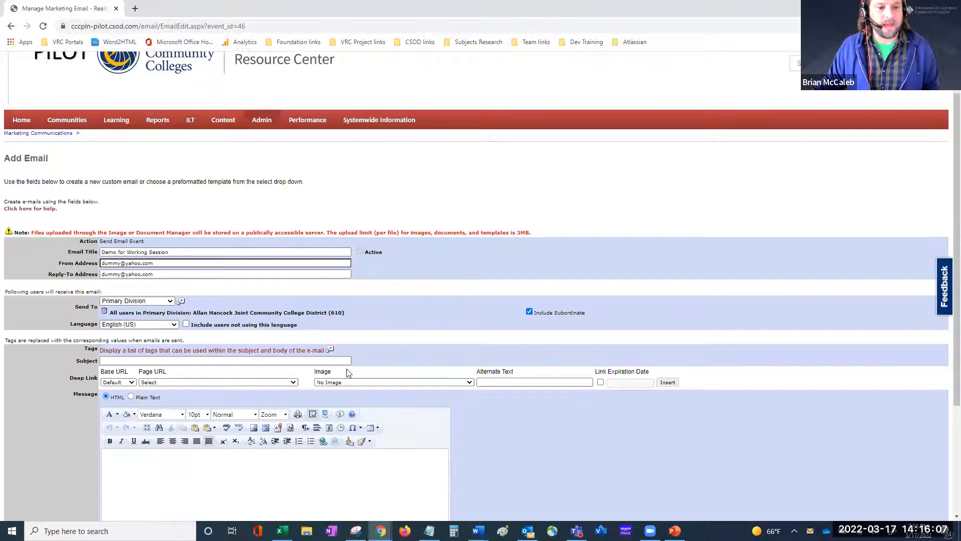
click(185, 325)
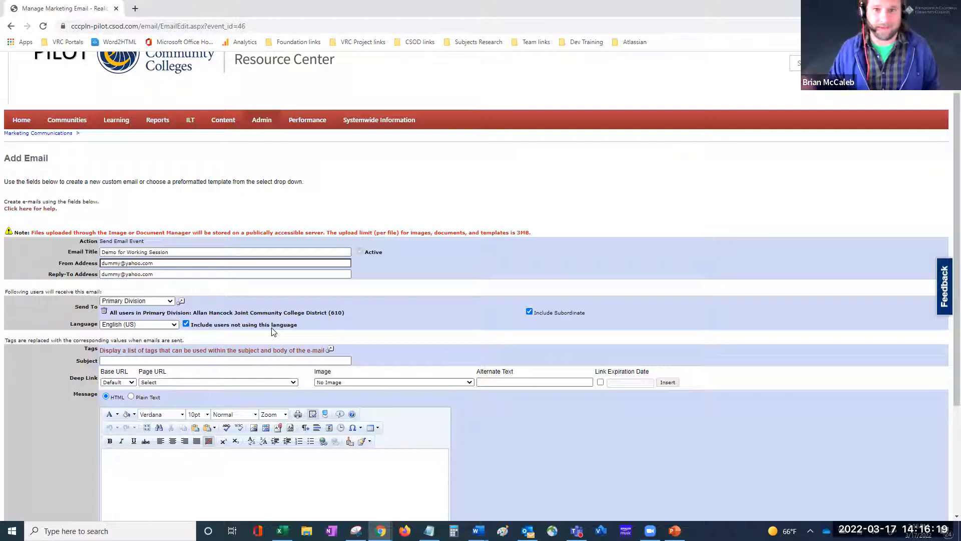
click(186, 325)
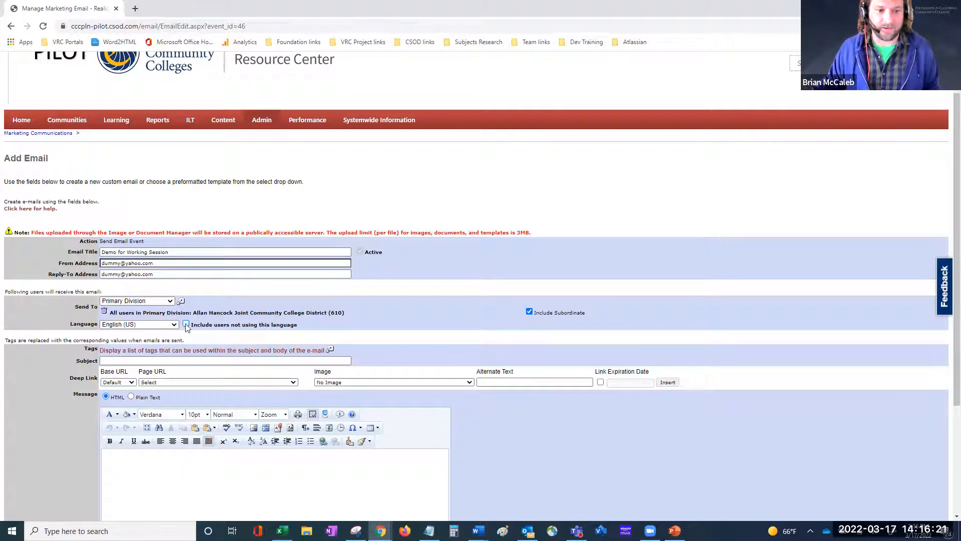
Step: Open the List of Email Tags popup next to the tag-list hint
scroll(441, 325, down, 1)
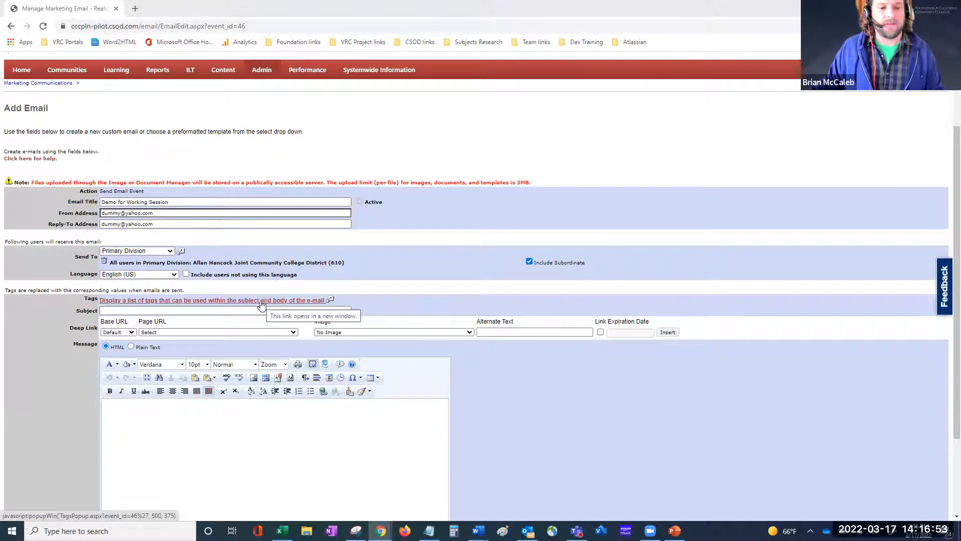
click(332, 300)
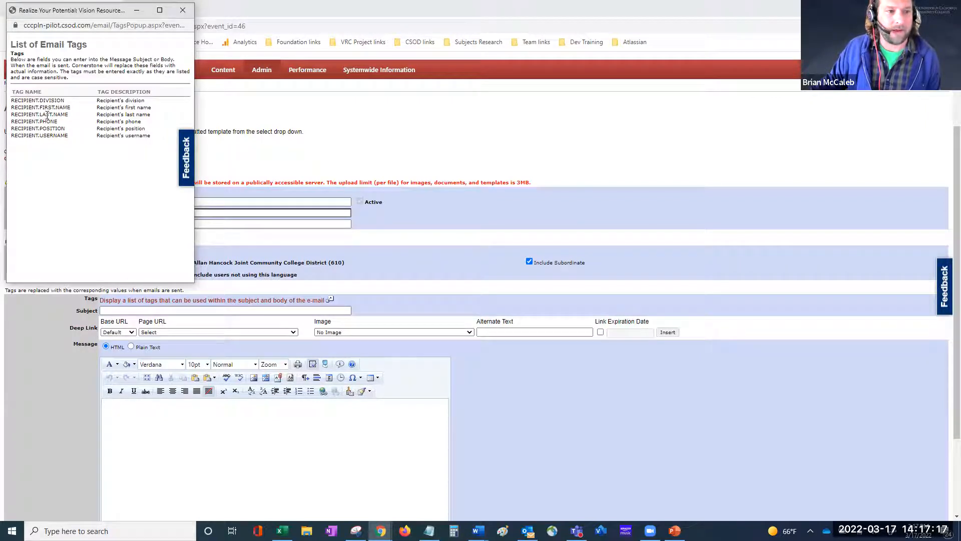
Step: Copy the RECIPIENT.FIRST.NAME tag from the tag list and place the cursor in the Message body
mouse_move(71, 107)
mouse_down()
mouse_move(9, 107)
mouse_move(65, 114)
mouse_move(70, 107)
mouse_up()
click(10, 107)
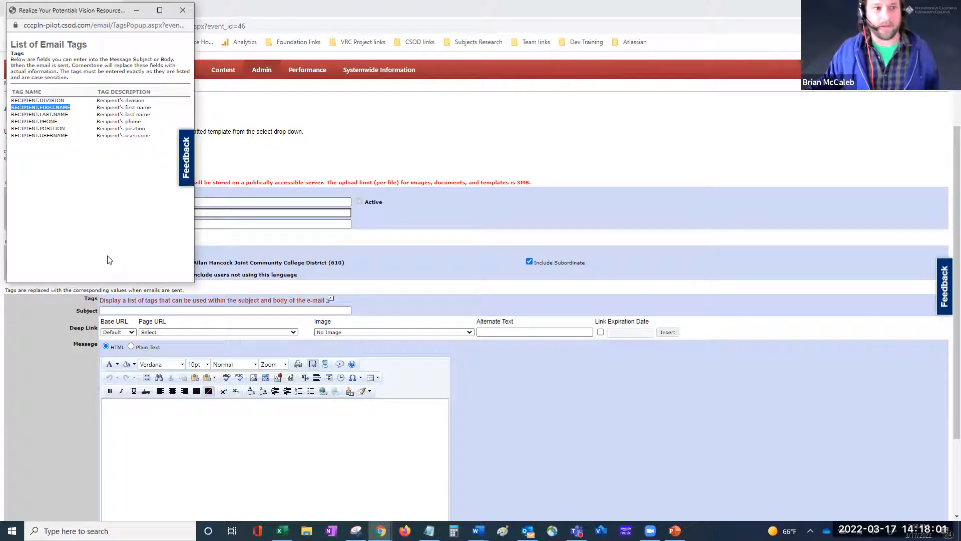
click(59, 133)
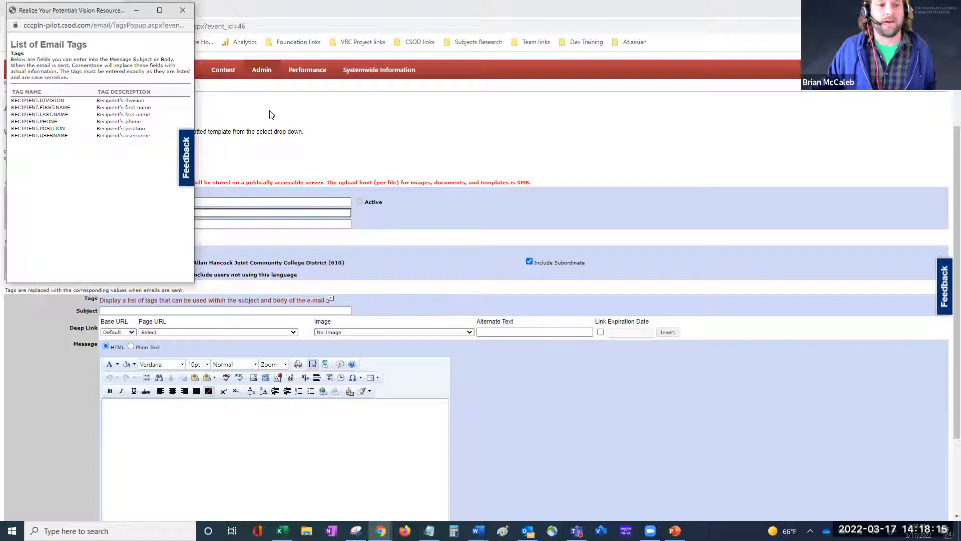
click(258, 115)
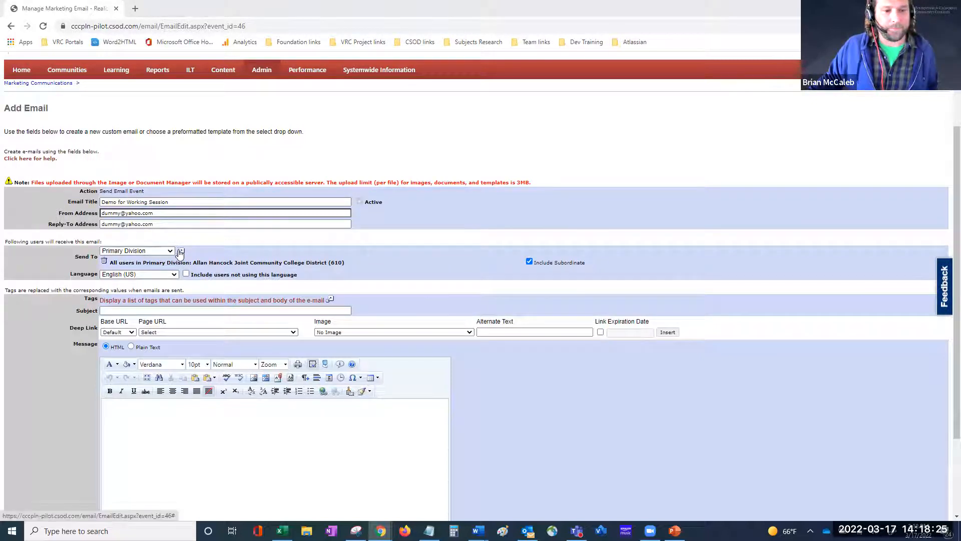
click(330, 301)
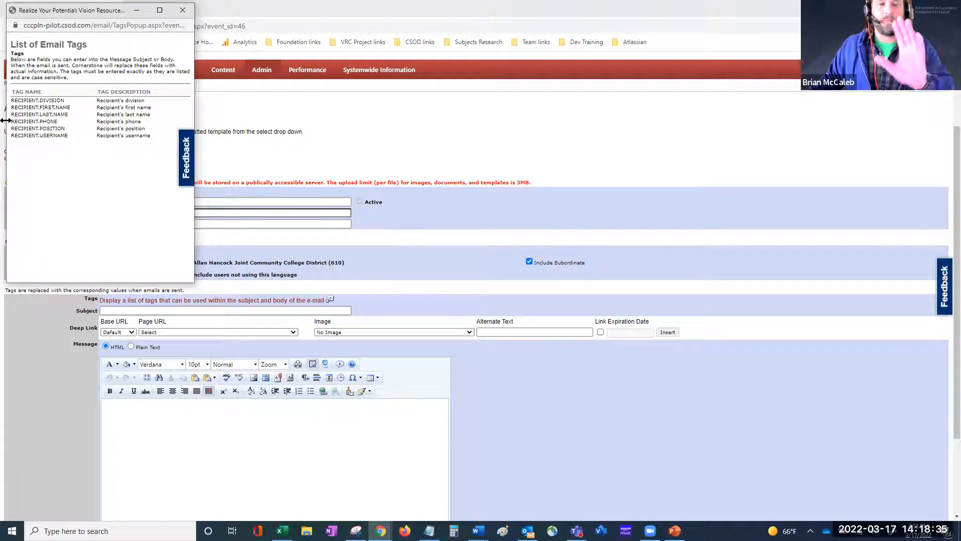
drag(64, 101, 5, 99)
drag(71, 107, 13, 111)
key(ctrl+c)
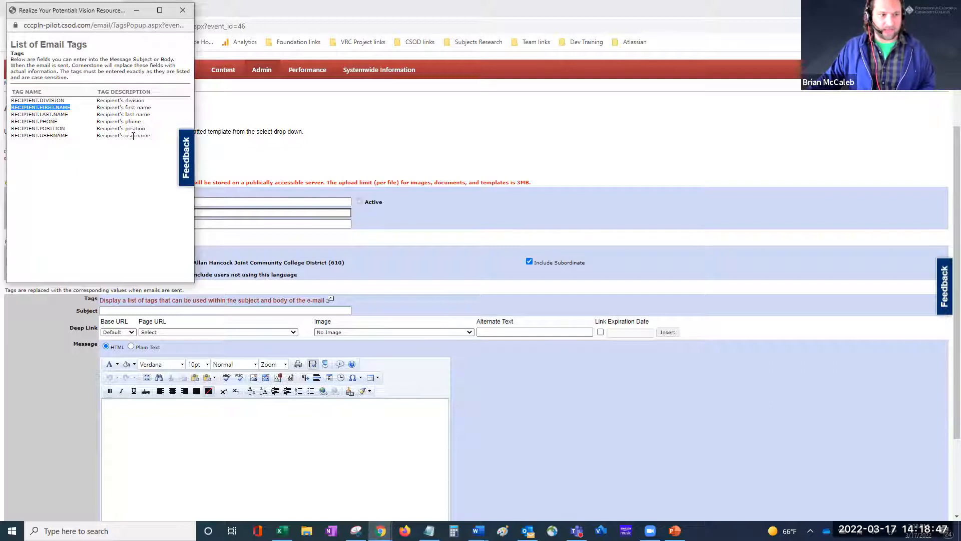
click(198, 419)
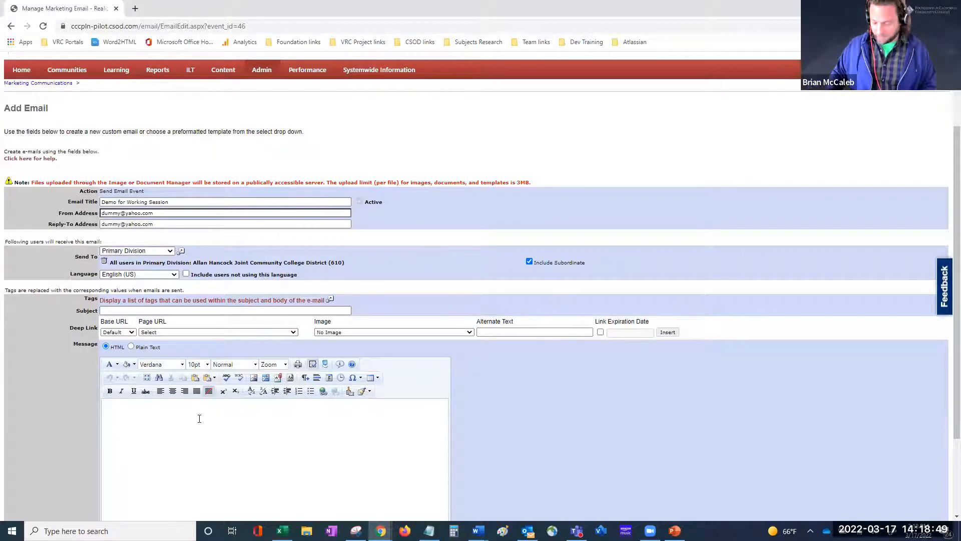
Step: Type 'Dear' and paste the RECIPIENT.FIRST.NAME tag to form the greeting
text(Dear)
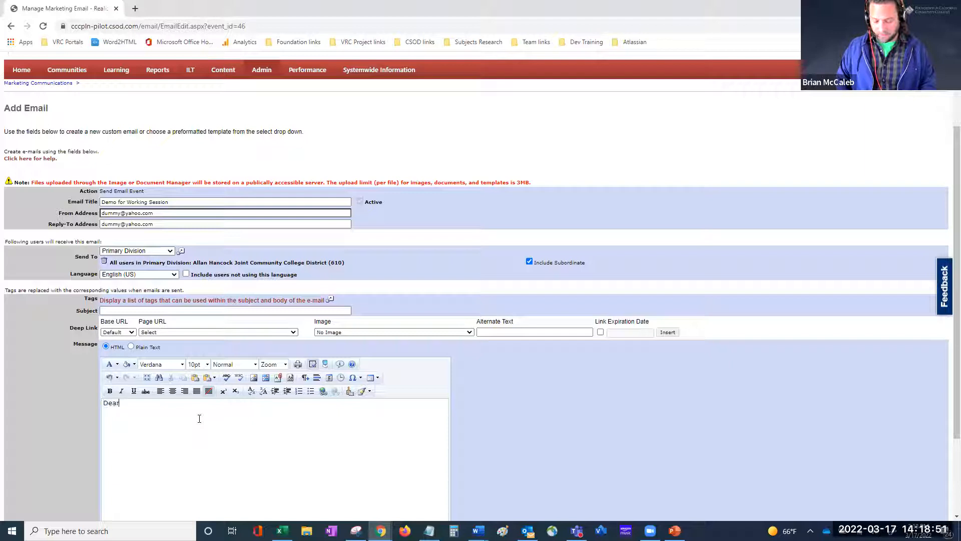
key(ctrl+v)
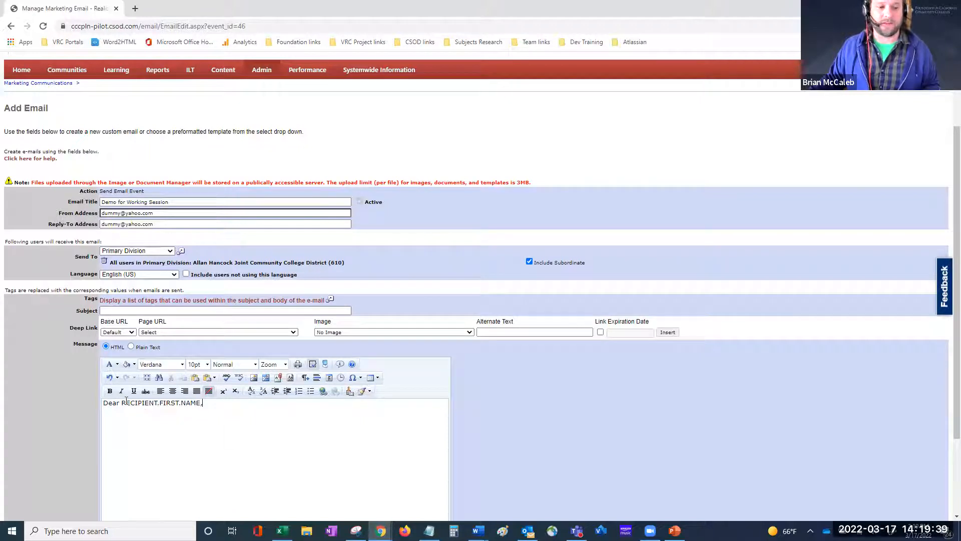
mouse_move(122, 403)
mouse_down()
mouse_move(199, 403)
mouse_move(121, 403)
mouse_up()
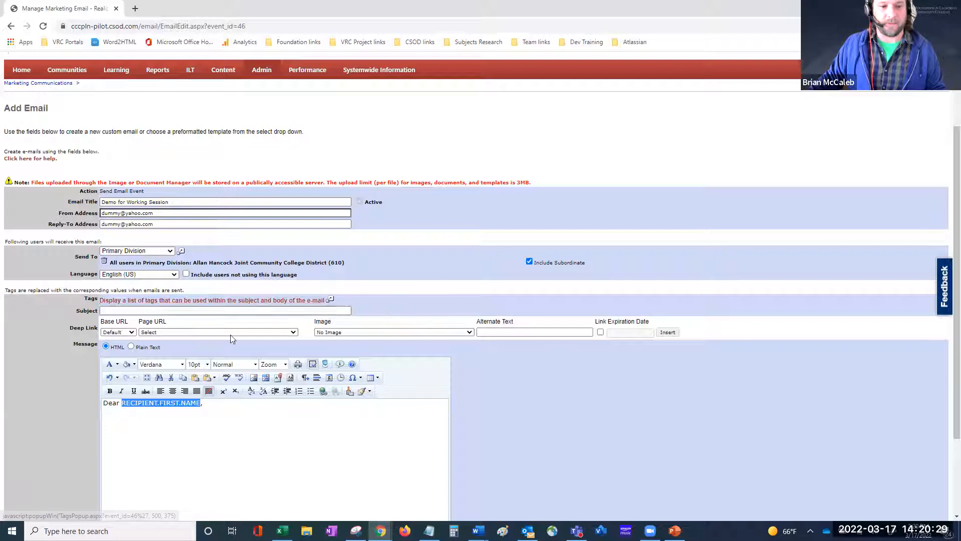
Step: Place the cursor in the Subject field, dismissing the previous-subject autocomplete suggestions
click(128, 311)
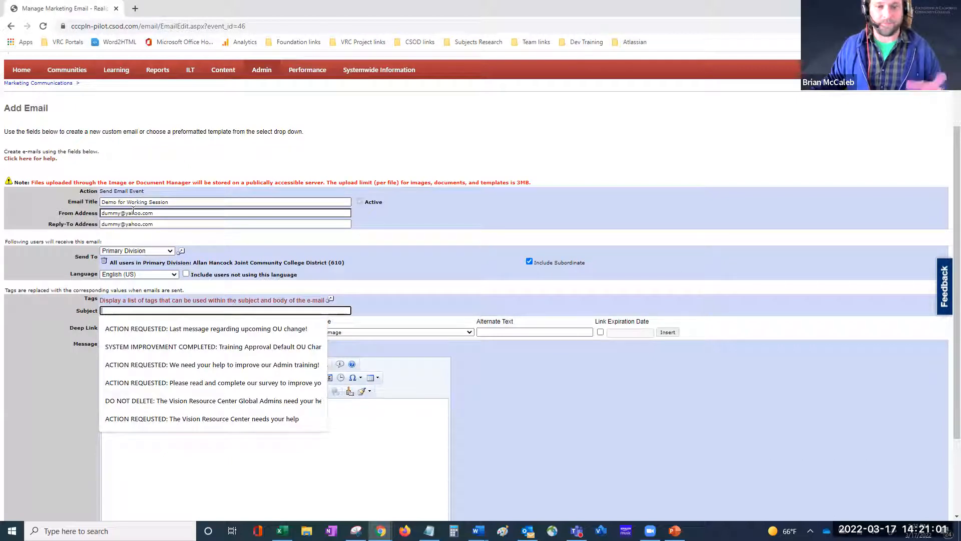
click(506, 418)
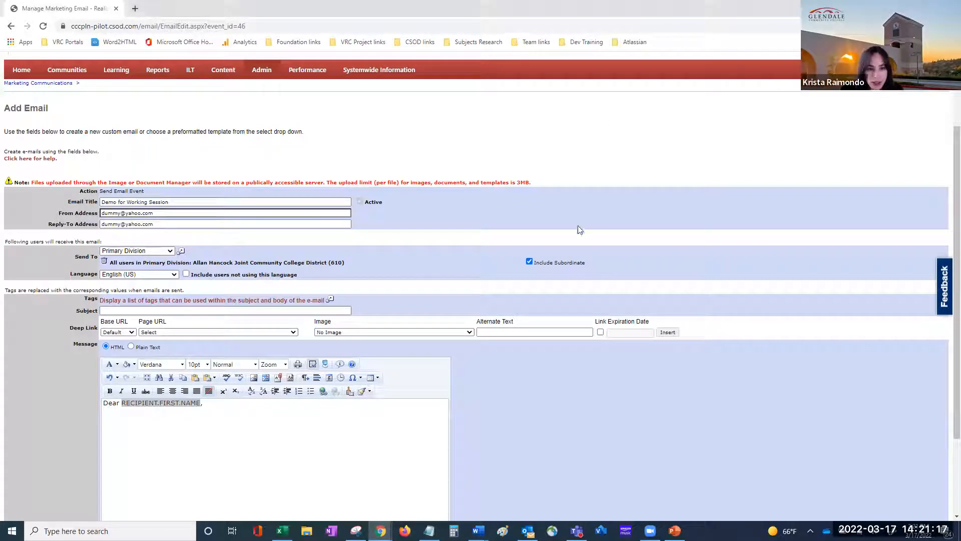
click(261, 310)
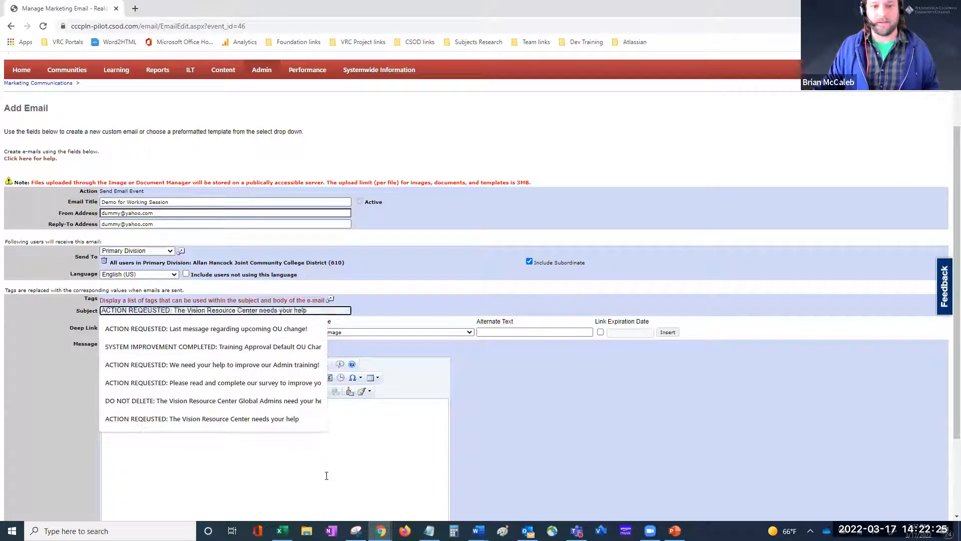
Step: Delete the 'Dear RECIPIENT.FIRST.NAME,' greeting line so the message body is empty
click(354, 451)
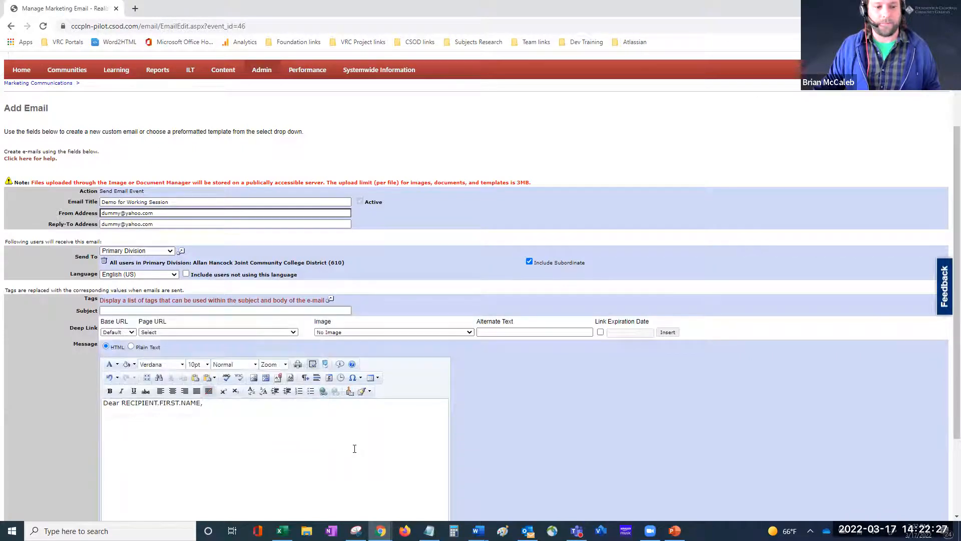
drag(229, 403, 103, 403)
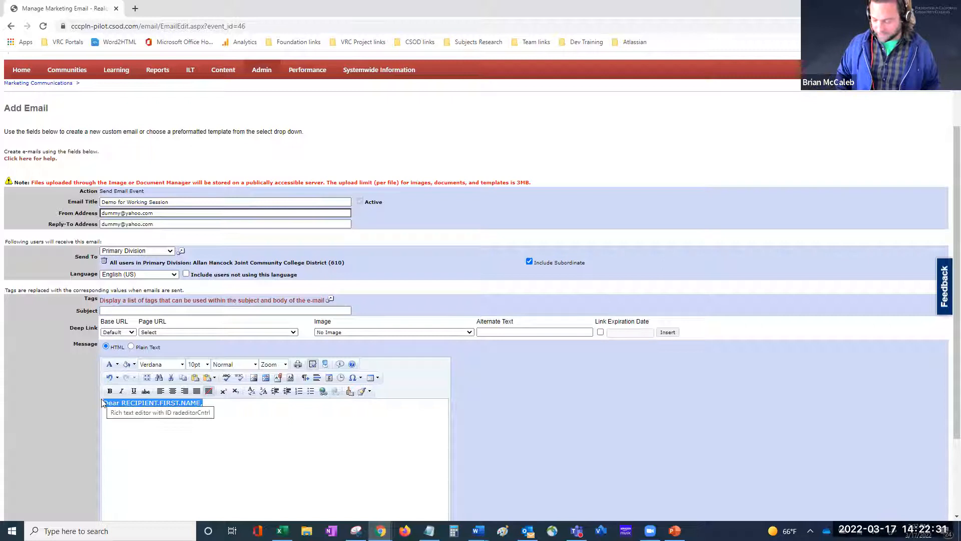
key(BackSpace)
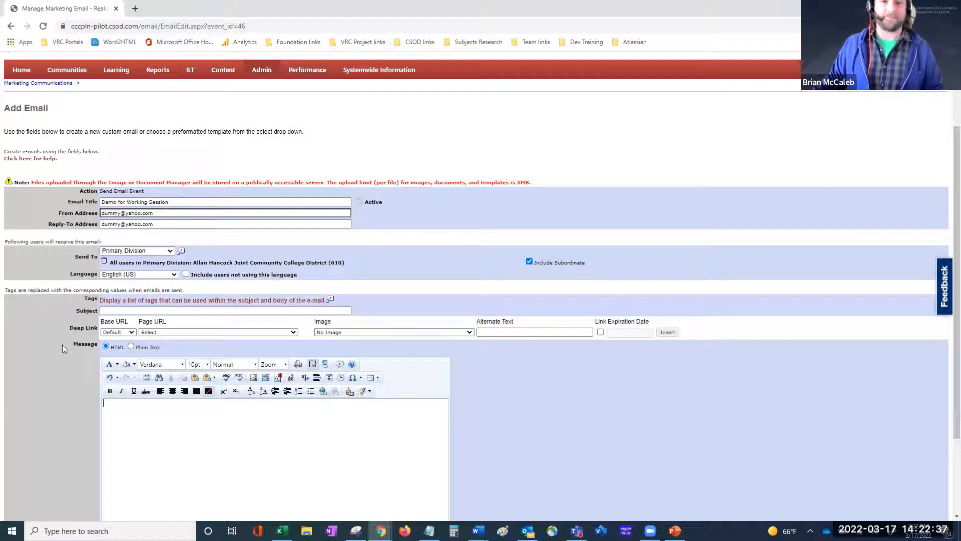
Step: Pick 'ACTION REQUESTED: Last message regarding upcoming OU change!' from the Subject suggestions
click(123, 310)
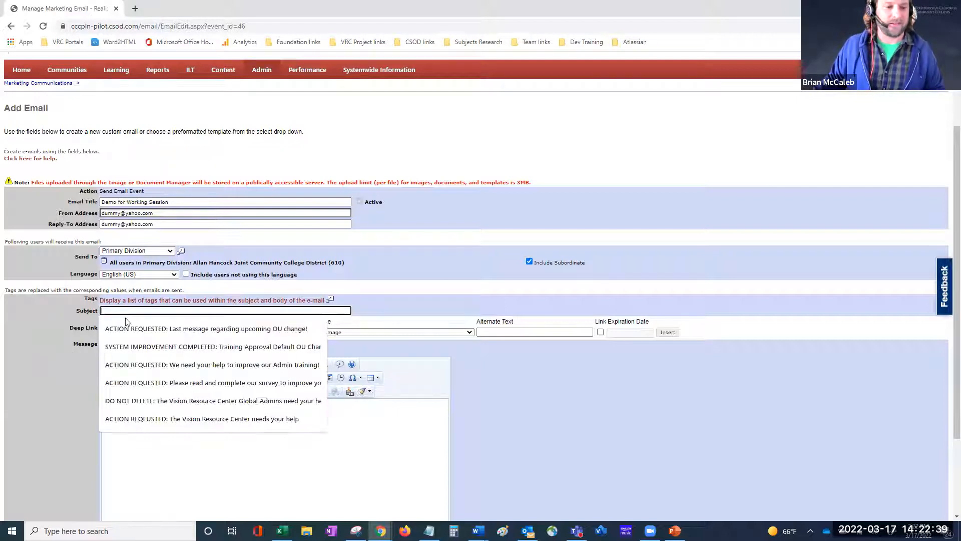
click(128, 329)
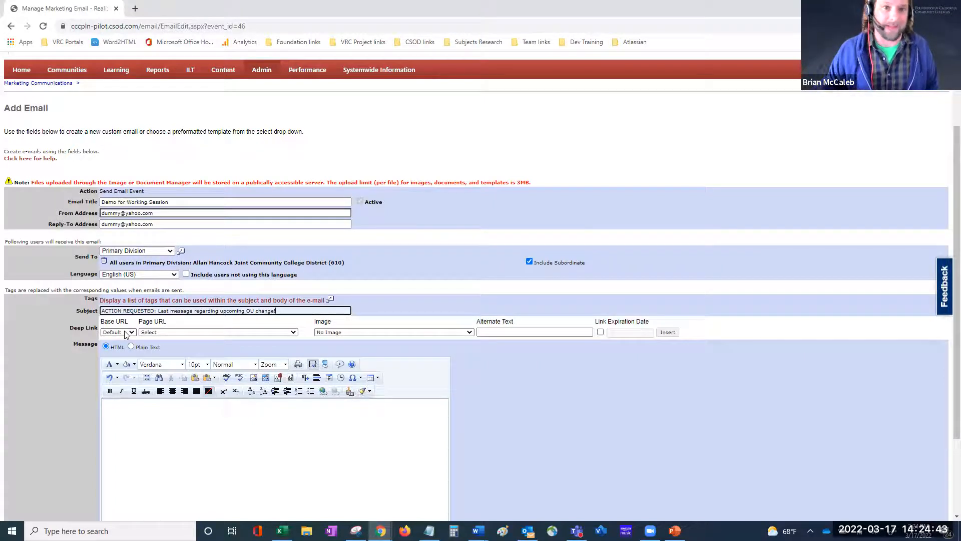
Step: Set the deep link base to Base URL and list the available Page URL destinations
click(125, 332)
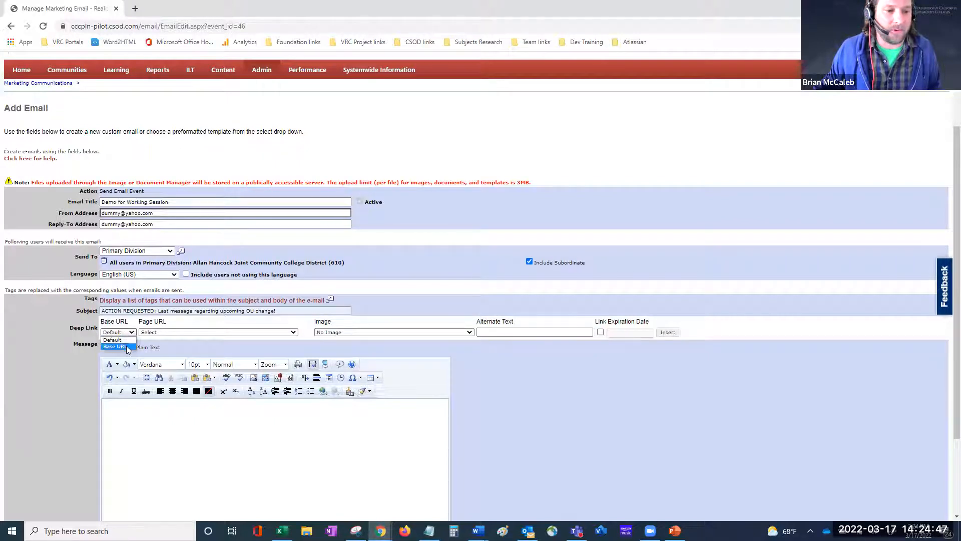
click(128, 347)
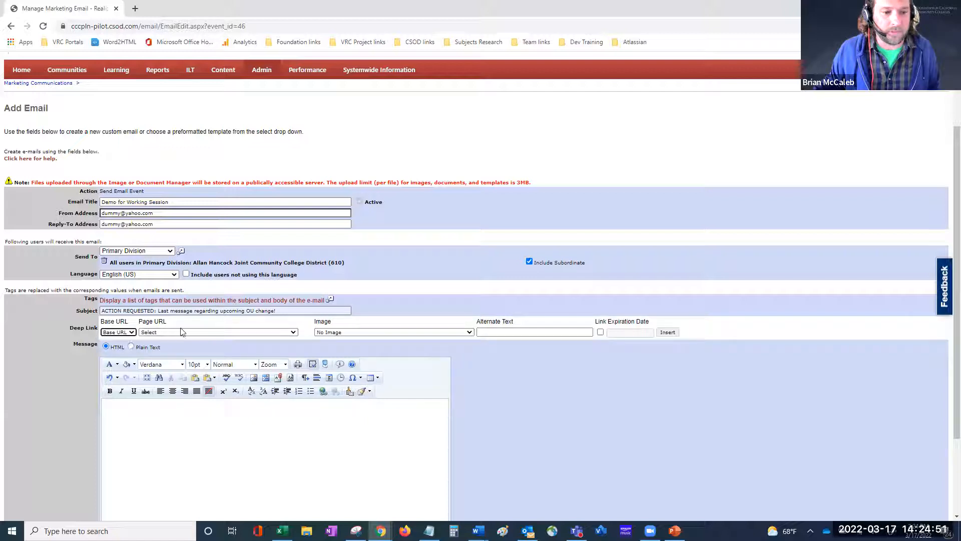
click(256, 332)
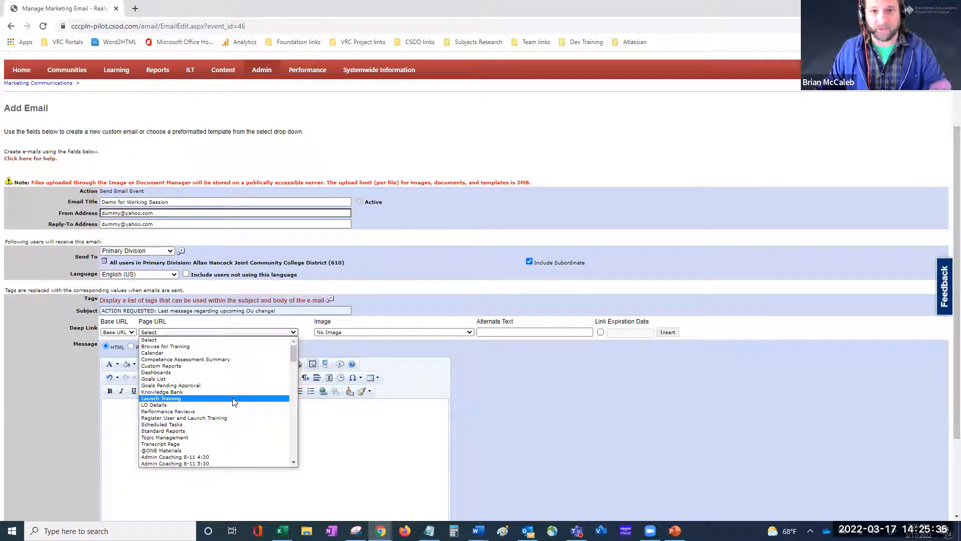
Step: Set the deep link page to Launch Training, then browse the page list again
click(233, 399)
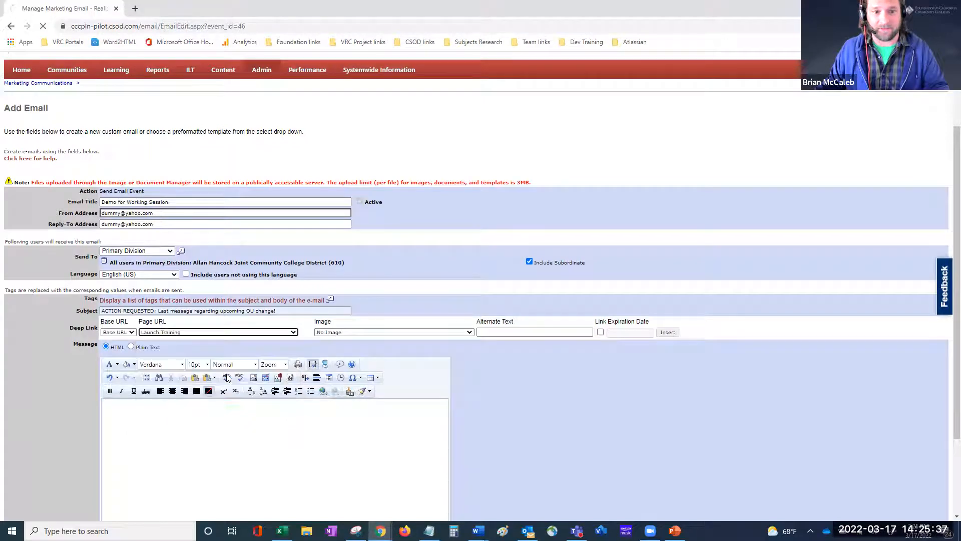
click(234, 332)
scroll(236, 375, down, 15)
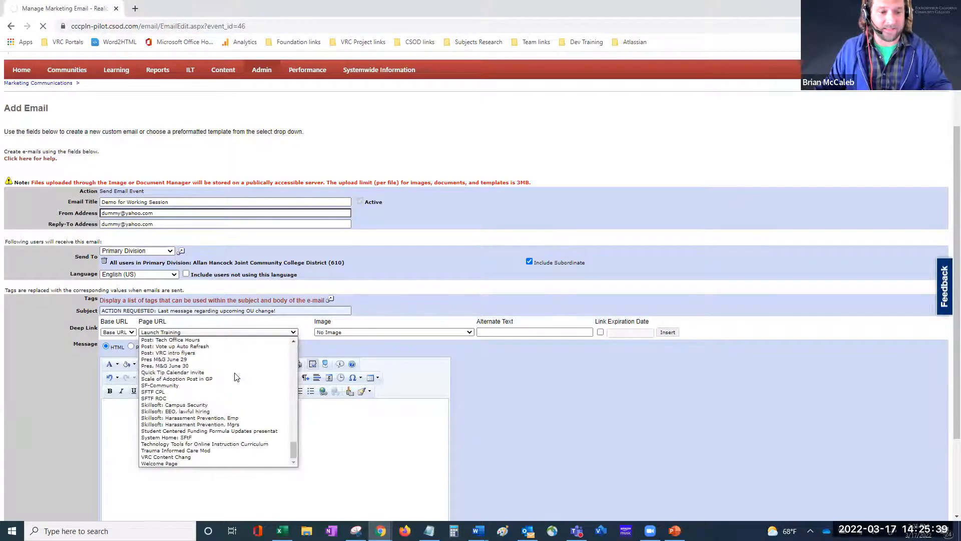
scroll(224, 445, up, 1)
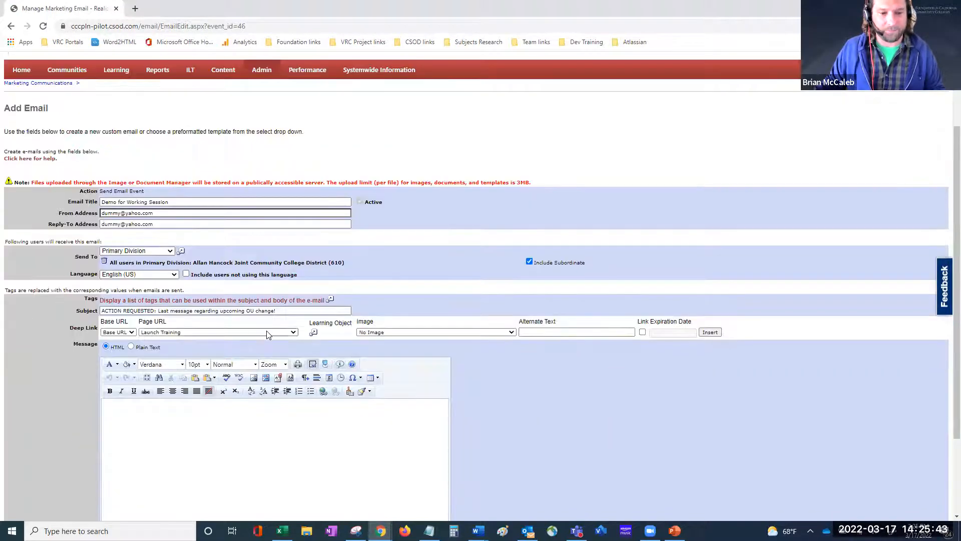
Step: Search trainings for 'excel' and link Access 2016: Building Dashboards for Excel as the learning object
click(314, 333)
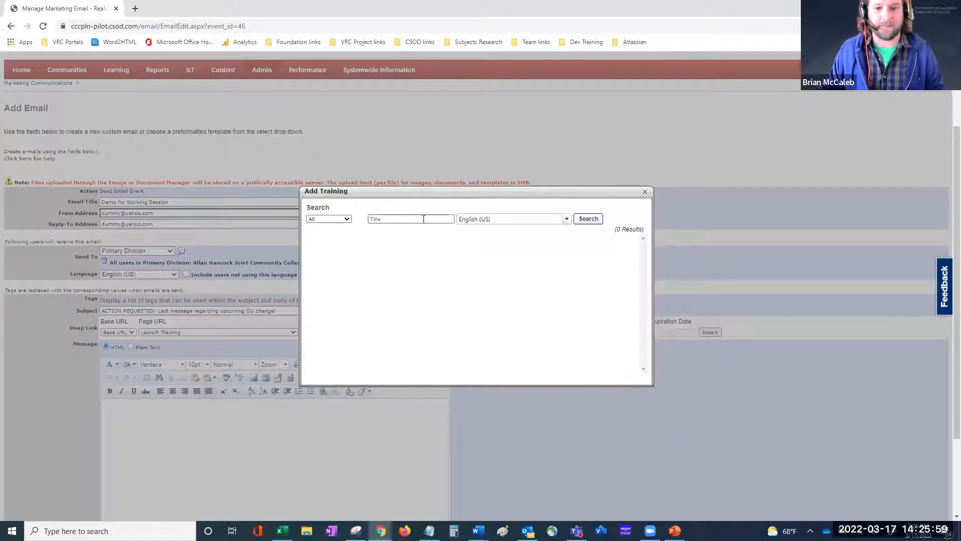
click(408, 220)
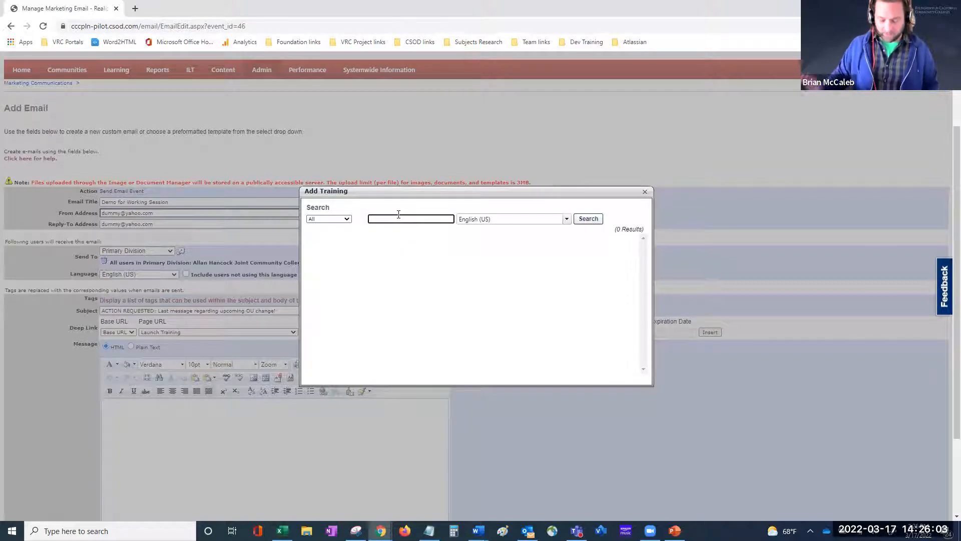
text(excel)
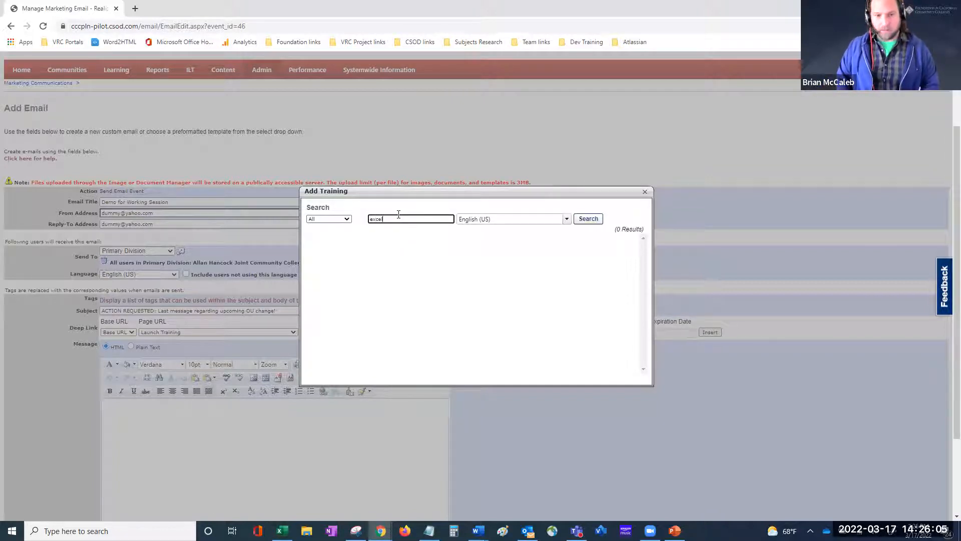
key(Return)
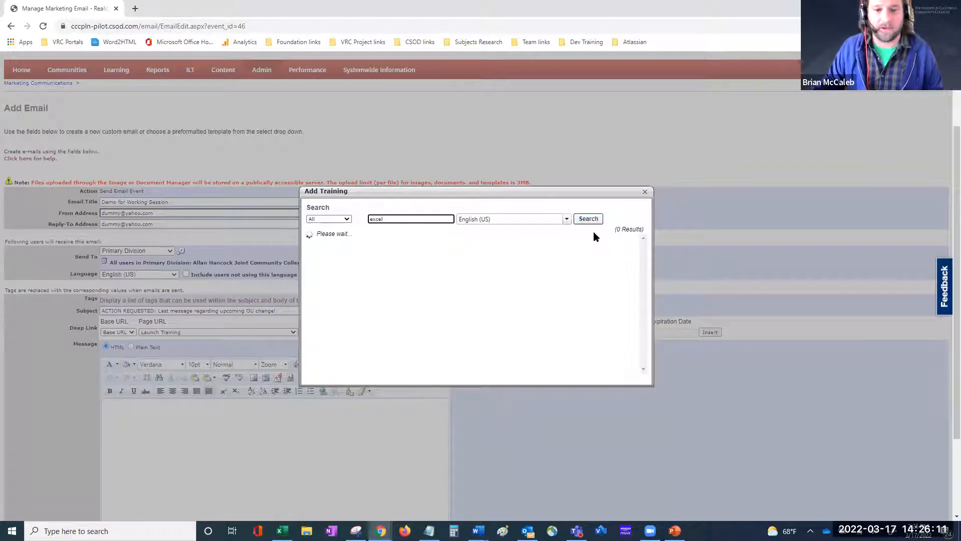
scroll(413, 287, down, 1)
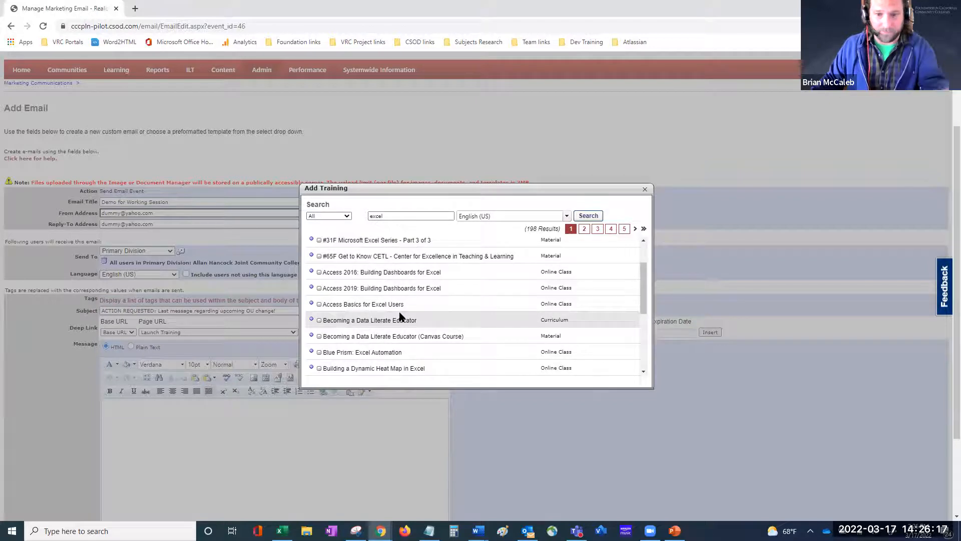
click(311, 273)
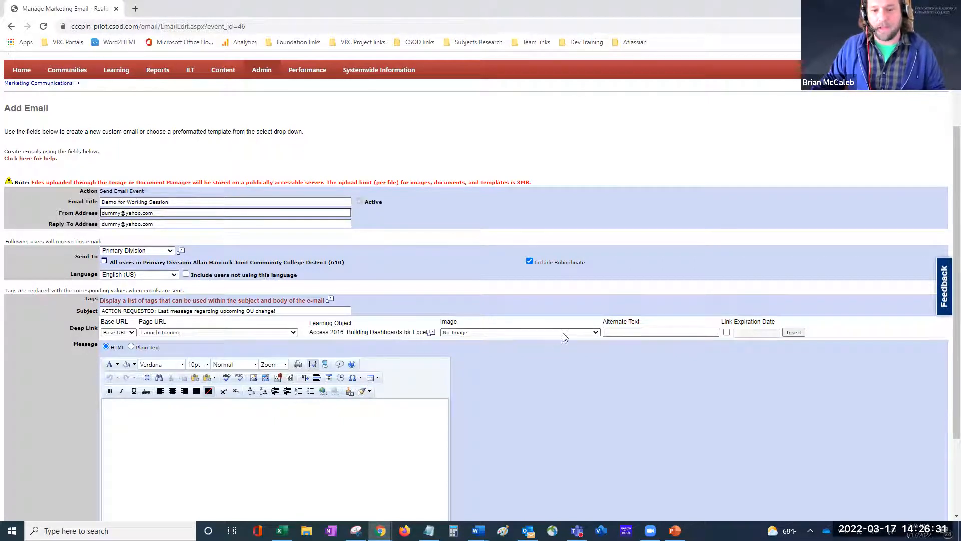
click(594, 333)
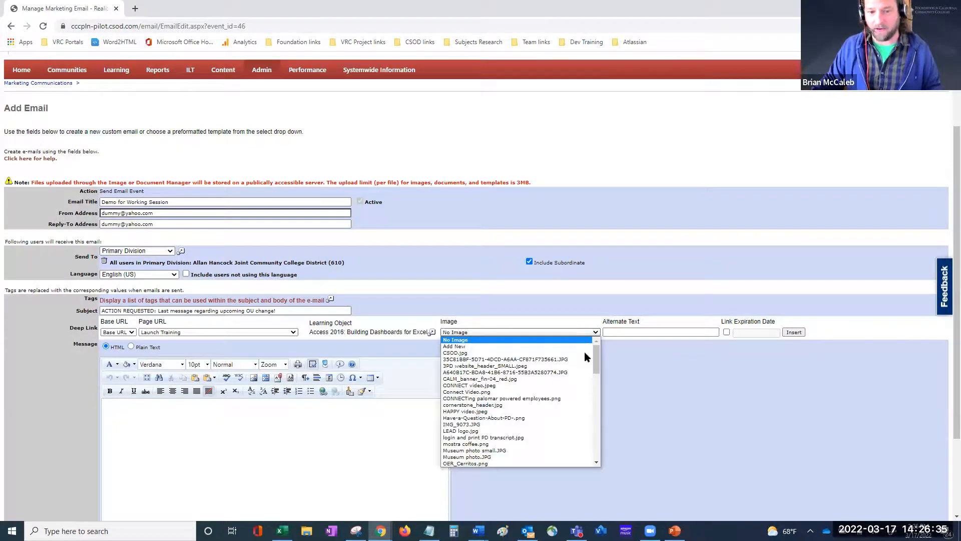
click(686, 392)
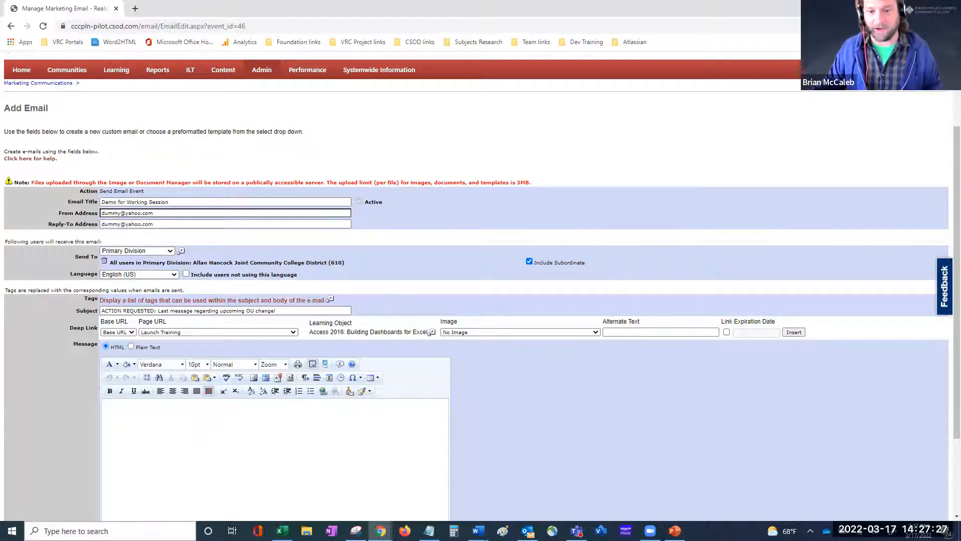
scroll(525, 443, down, 3)
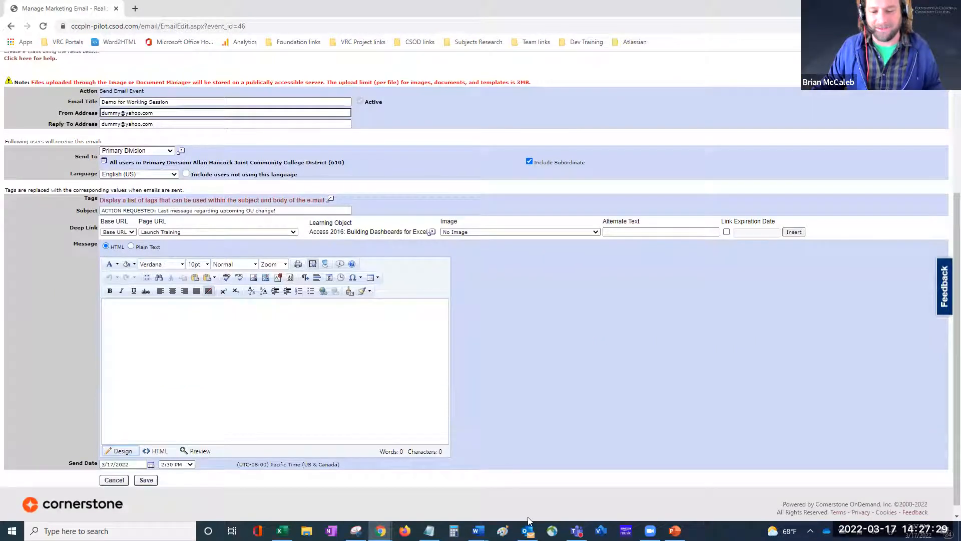
mouse_move(478, 531)
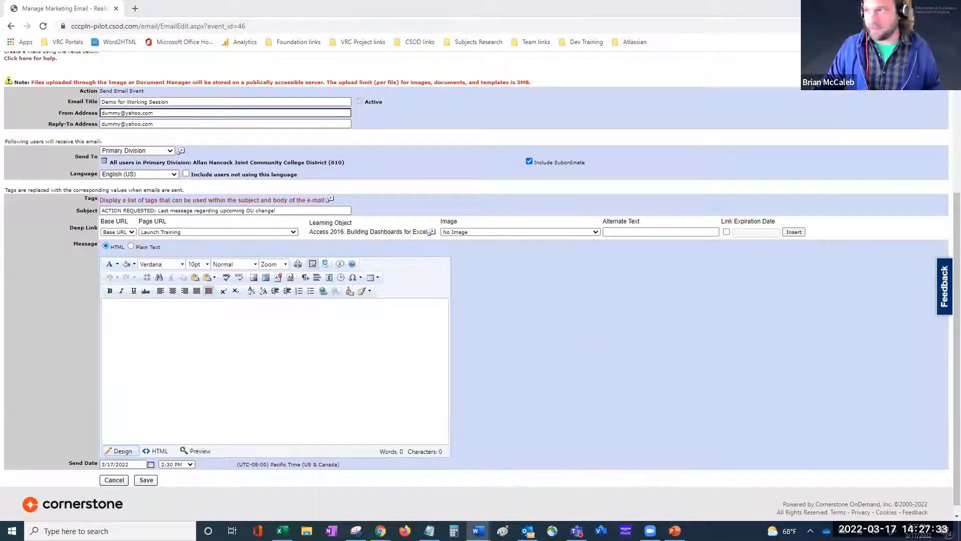
key(alt+Tab)
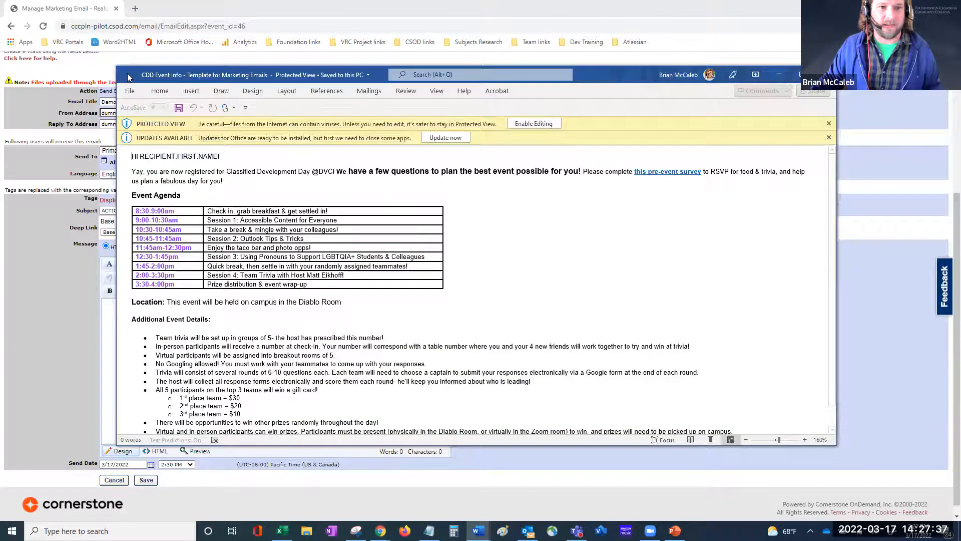
drag(645, 80, 555, 35)
double_click(553, 29)
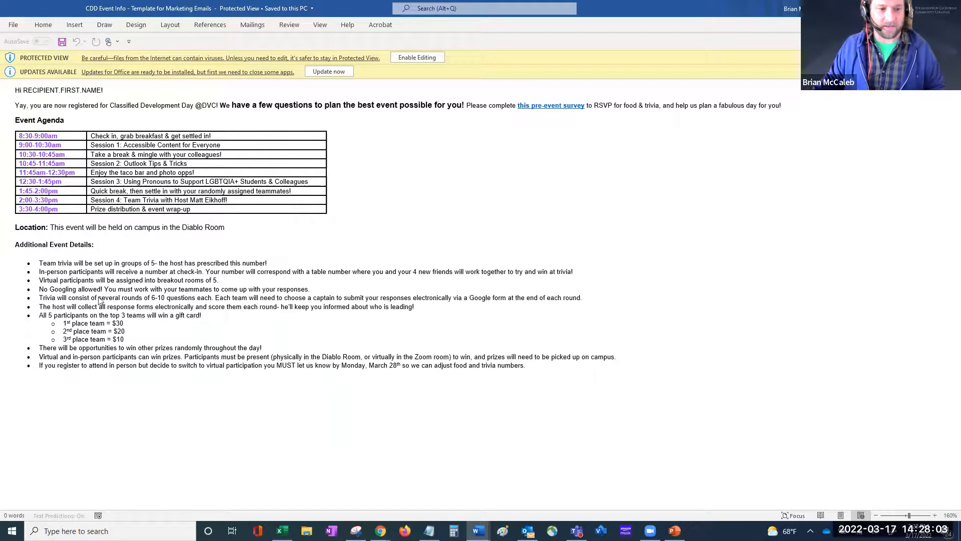
key(alt+Tab)
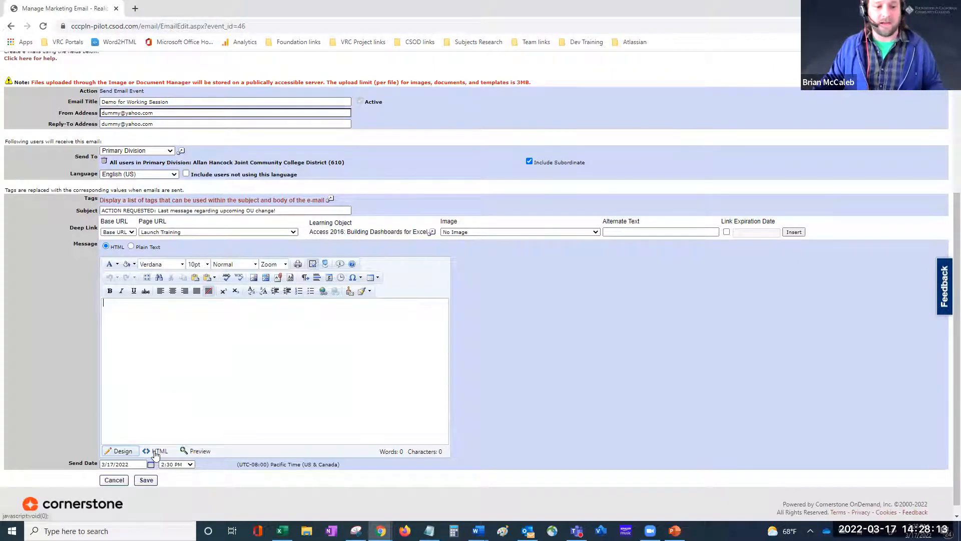
Step: View the message body as HTML, return it to Design view, and bring up the Word announcement
click(156, 452)
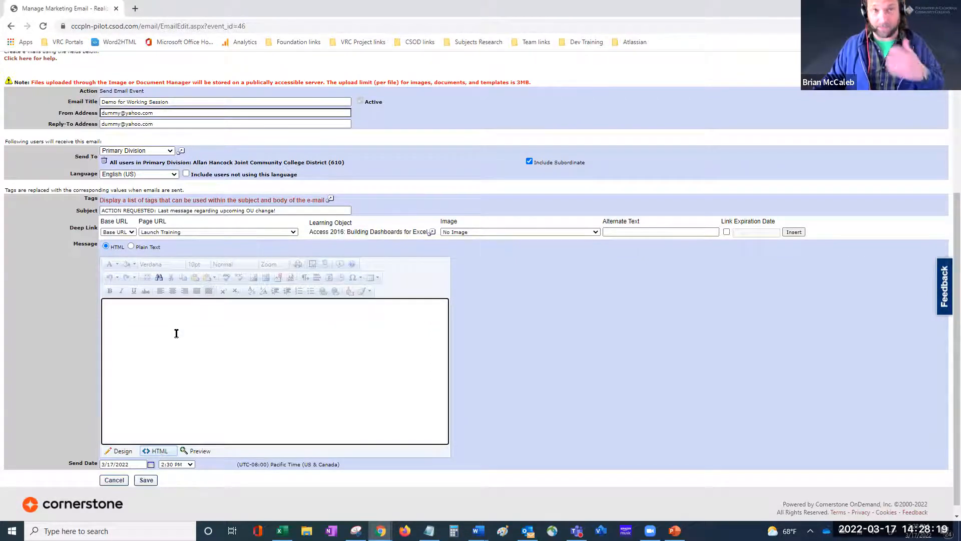
click(122, 451)
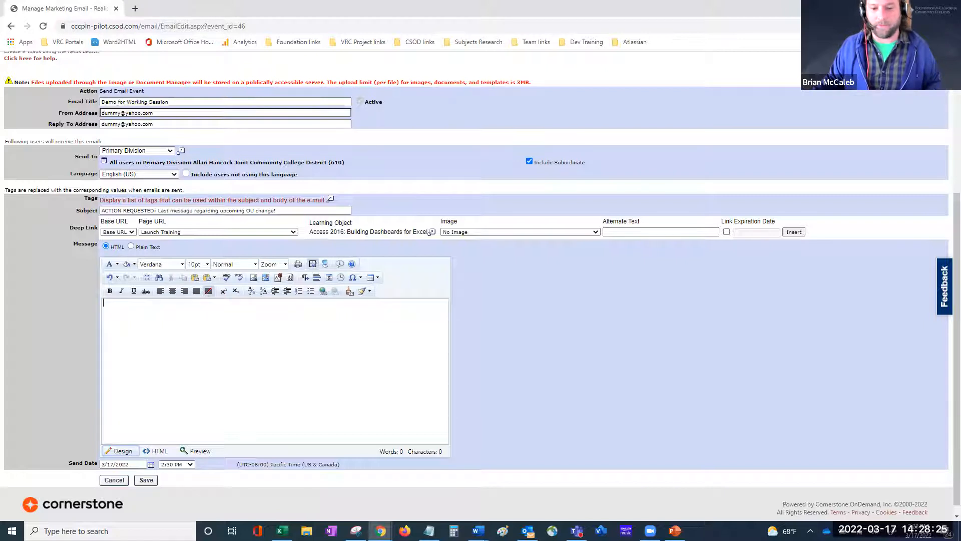
click(581, 503)
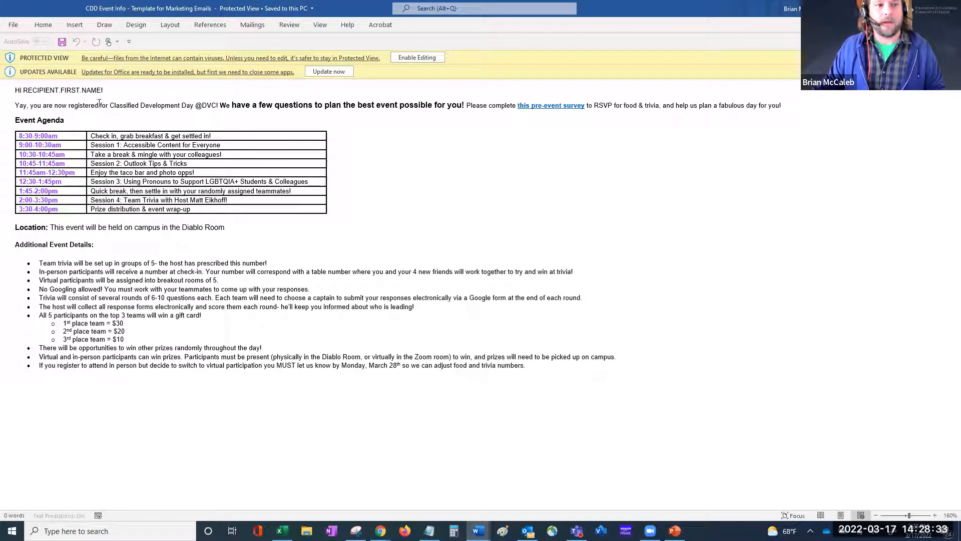
Step: Select the entire Word event announcement document with Ctrl+A
drag(15, 91, 96, 103)
click(22, 91)
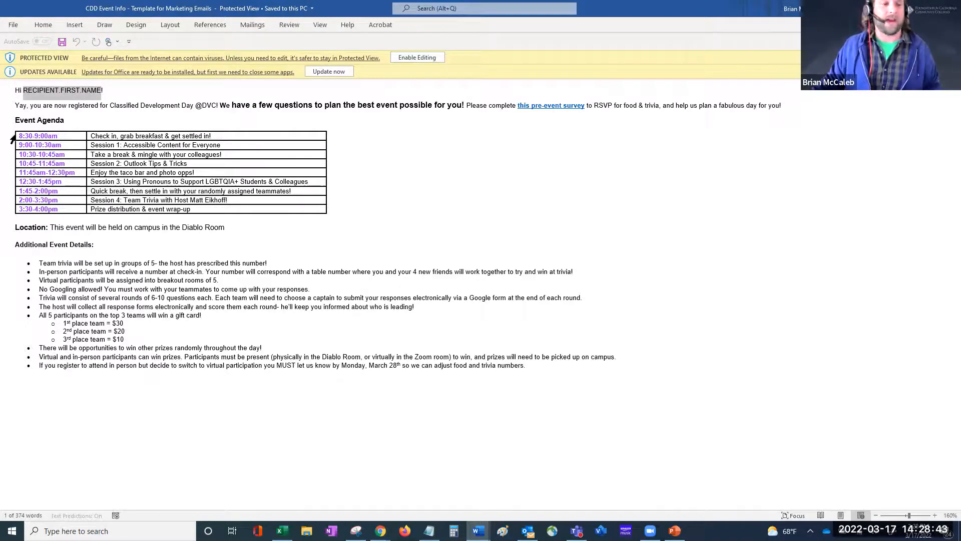
click(318, 106)
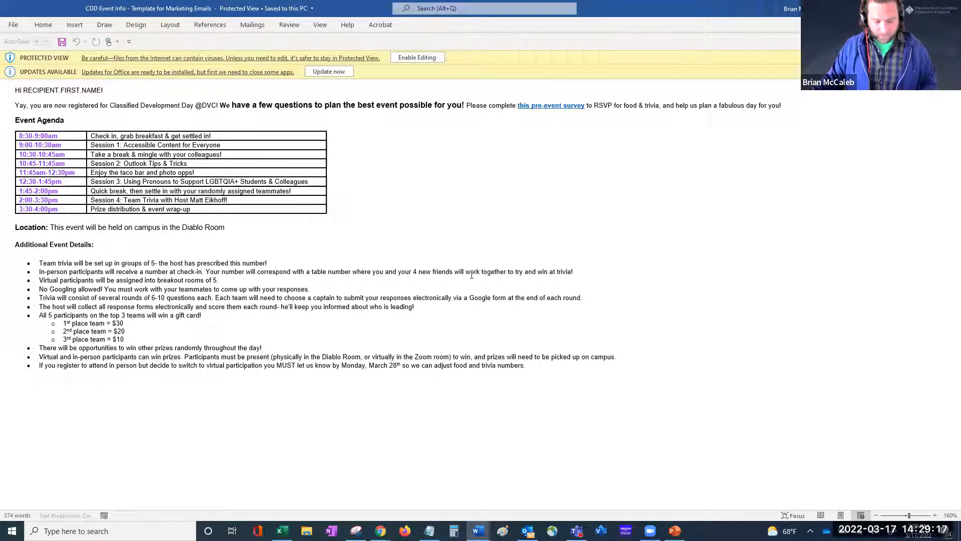
key(ctrl+a)
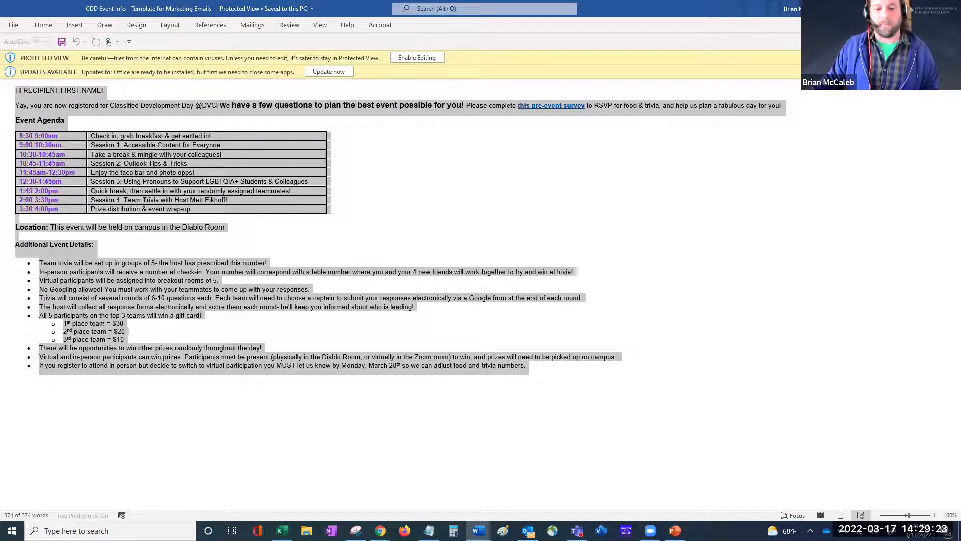
Step: Switch back to Cornerstone, place the cursor in the empty message body, and zoom to 175%
key(alt+Tab)
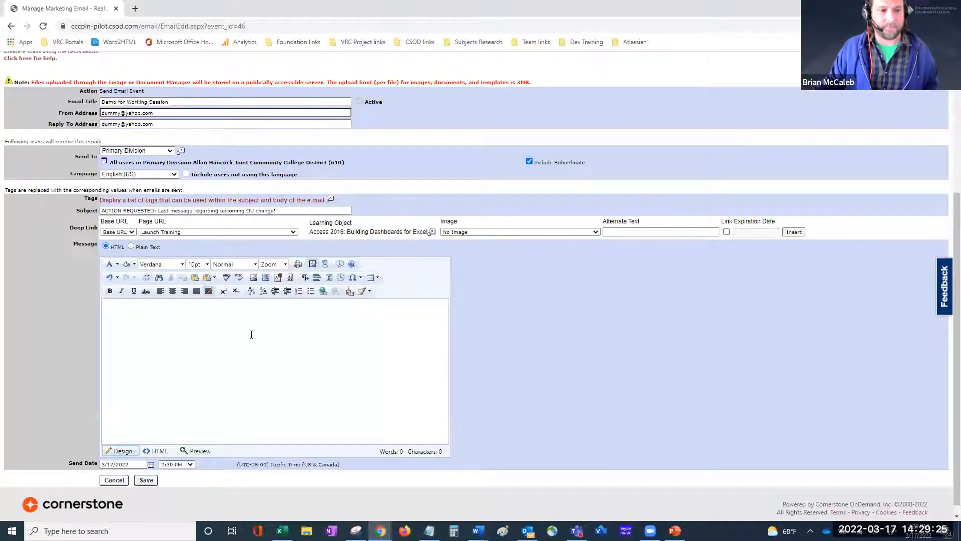
click(251, 334)
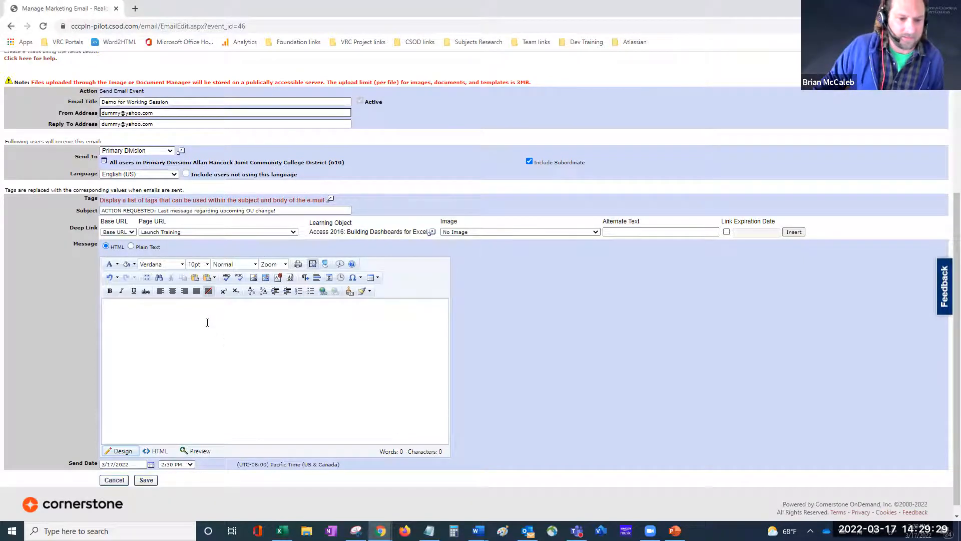
scroll(205, 321, up, 2)
scroll(205, 321, down, 2)
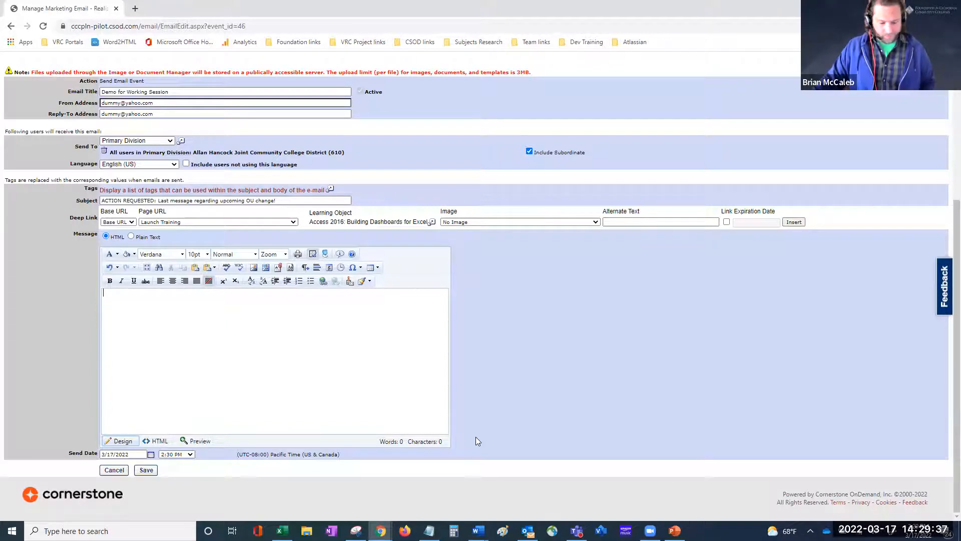
key(ctrl+plus)
key(ctrl+plus)
key(ctrl+plus)
key(ctrl+plus)
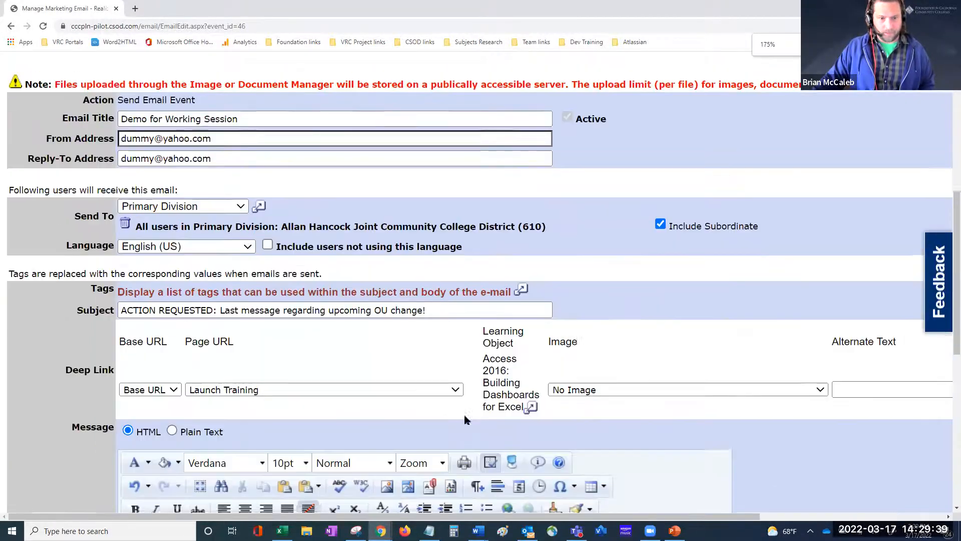
scroll(465, 416, down, 5)
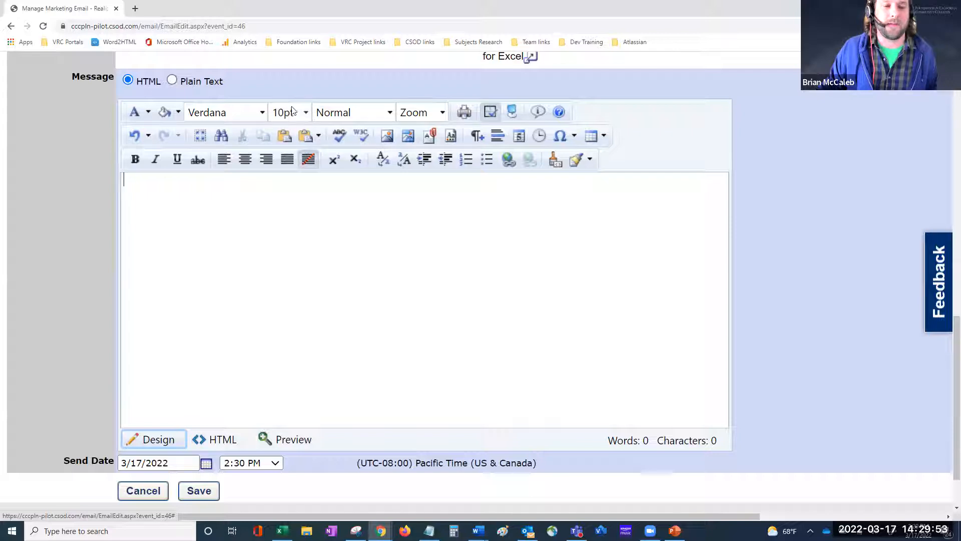
Step: Check the Format style list without changing it, then open the Paste Options list
click(389, 113)
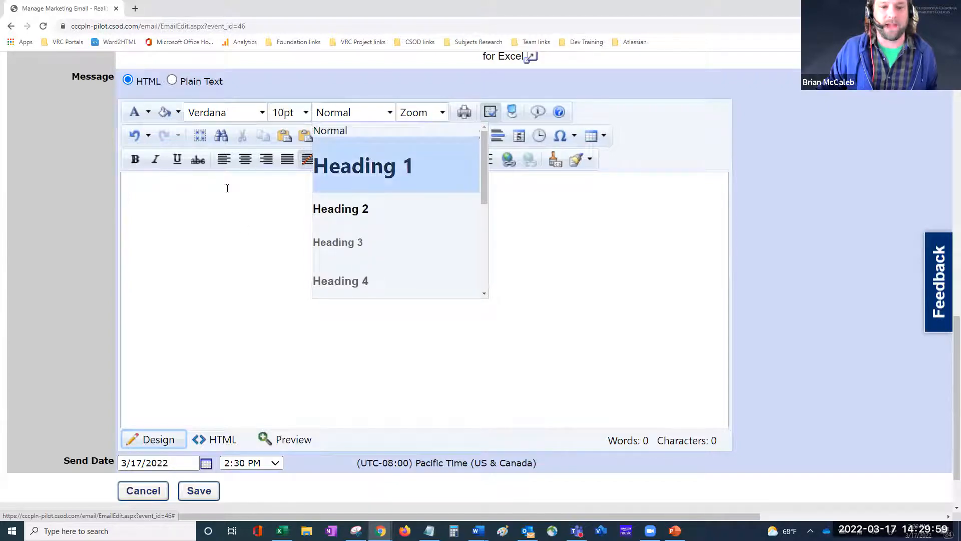
click(63, 249)
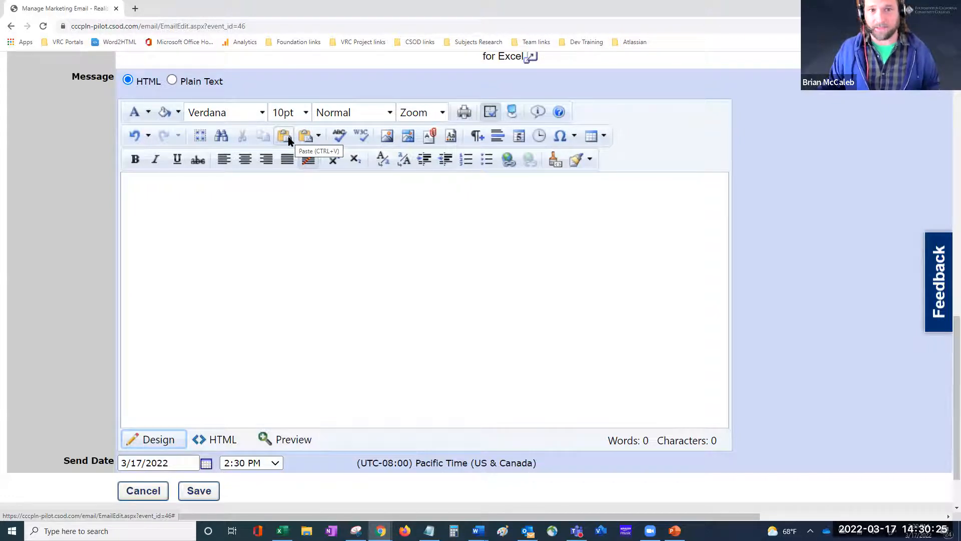
click(318, 138)
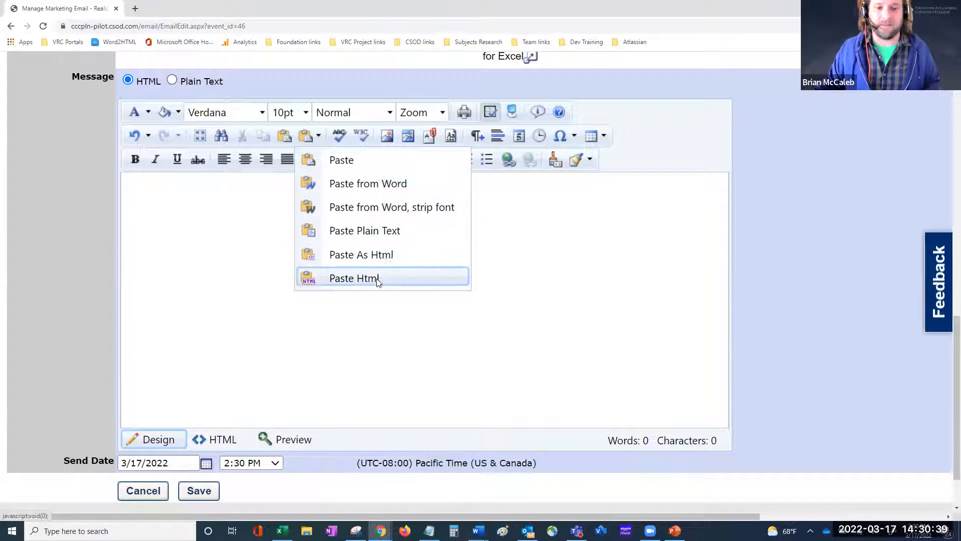
Step: Choose Paste from Word and paste the copied announcement into its box
click(392, 185)
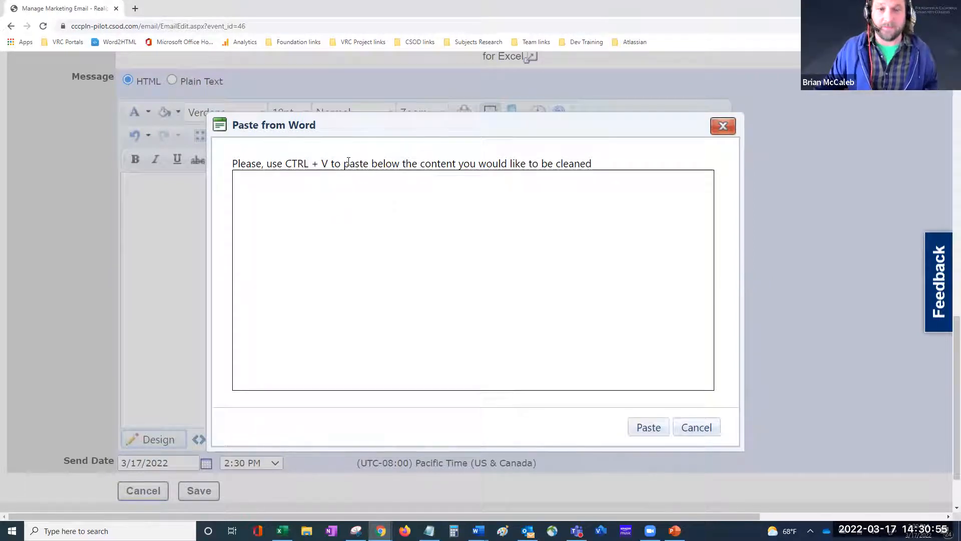
right_click(349, 199)
click(273, 193)
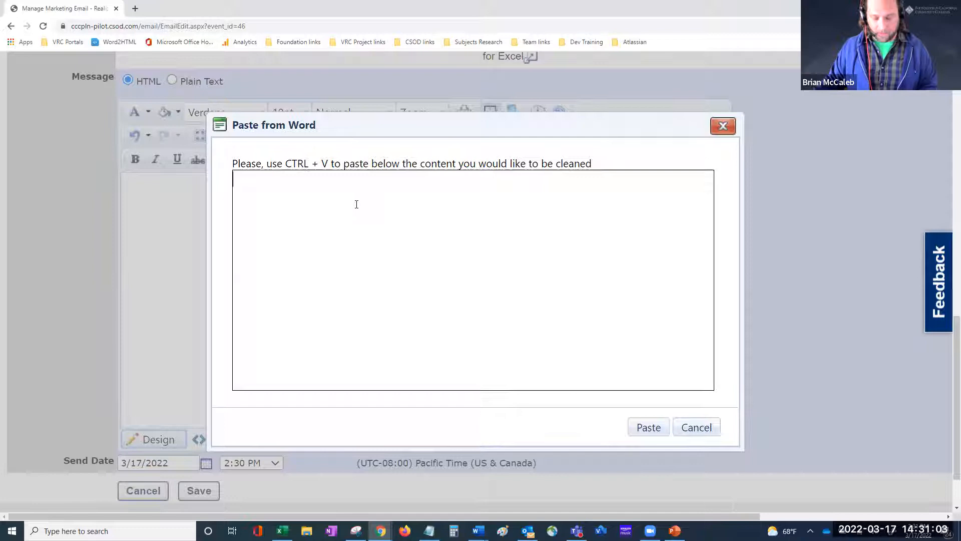
key(ctrl+v)
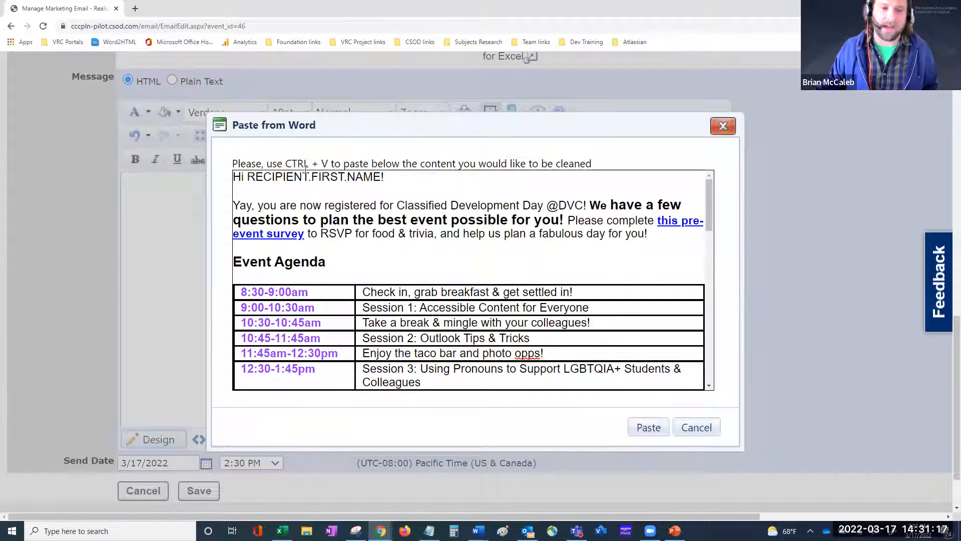
Step: Review the pasted announcement and insert the cleaned content into the message body
scroll(413, 244, down, 2)
scroll(413, 243, down, 3)
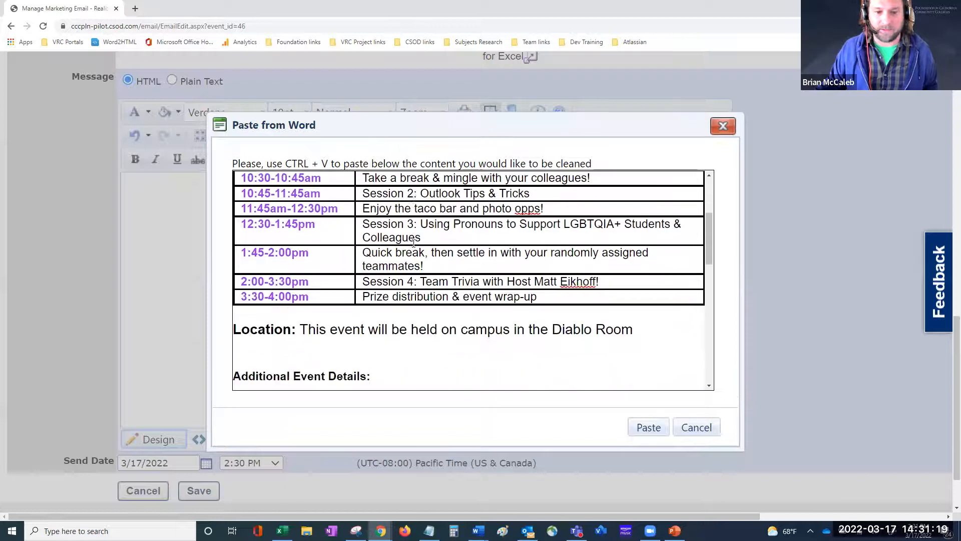
scroll(338, 295, down, 7)
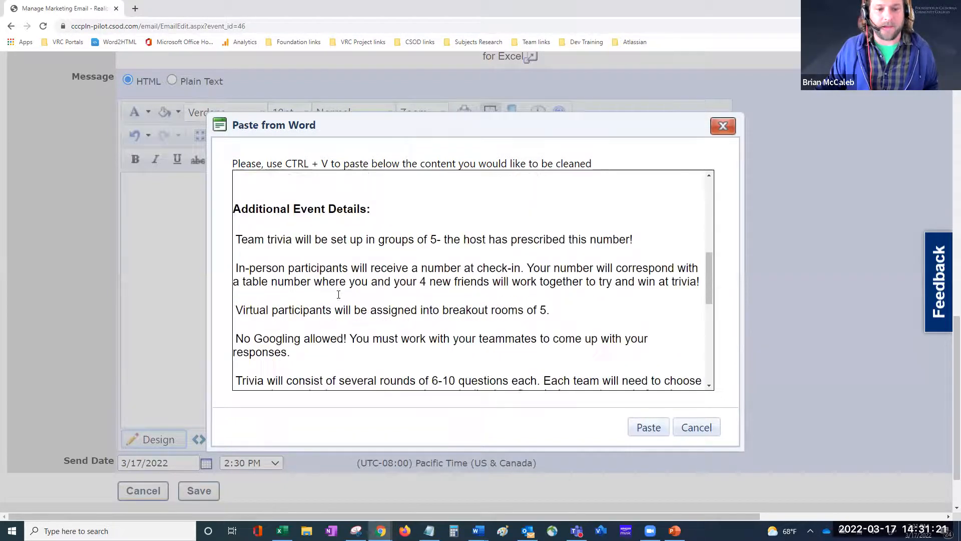
scroll(339, 295, down, 2)
scroll(339, 295, up, 3)
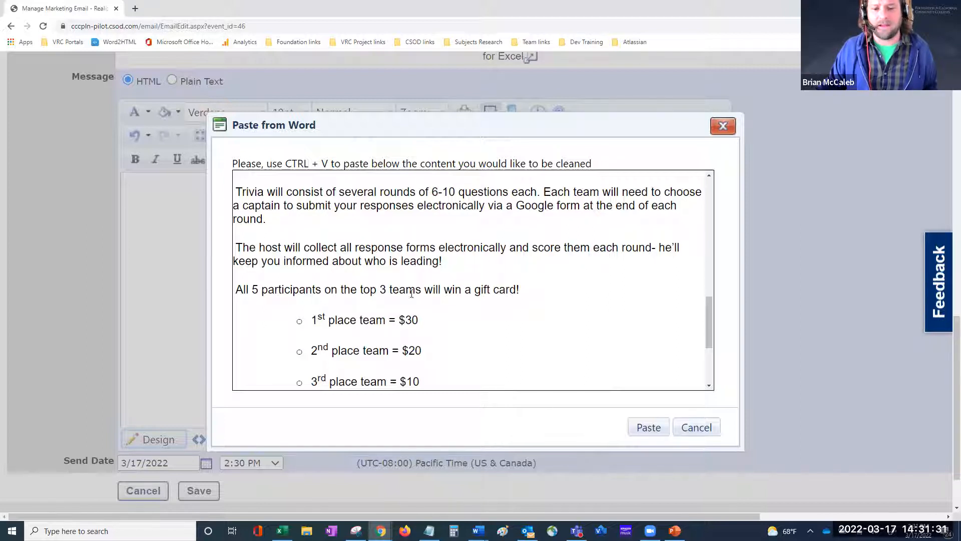
scroll(419, 305, down, 3)
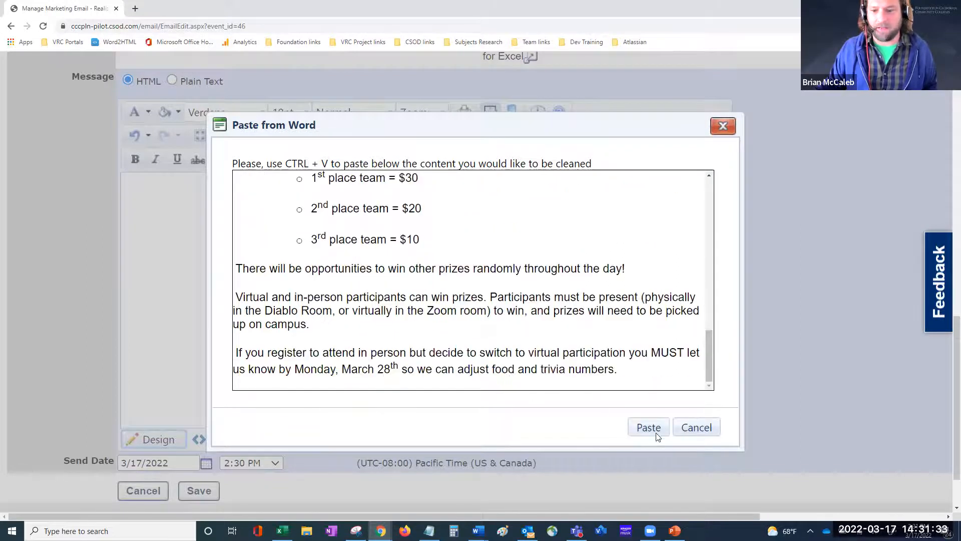
click(649, 427)
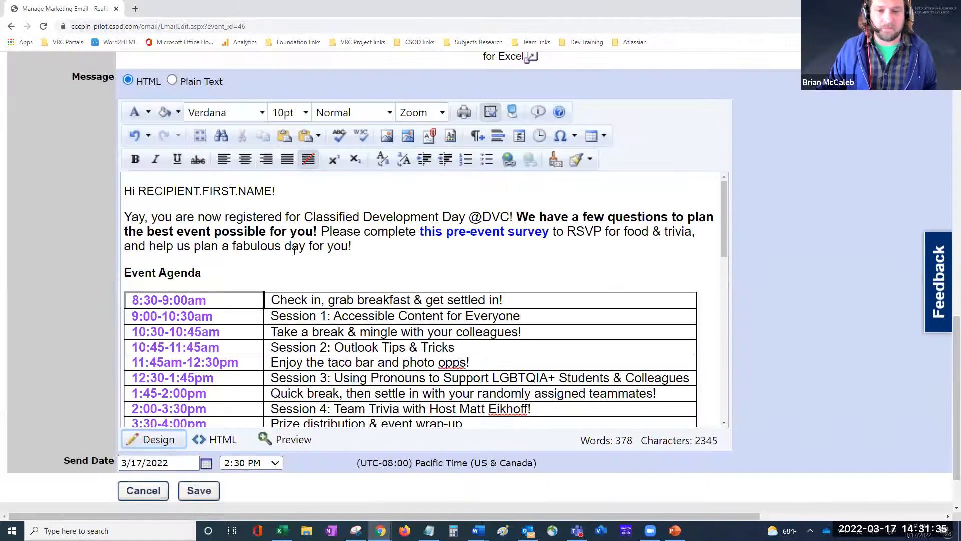
scroll(295, 250, down, 3)
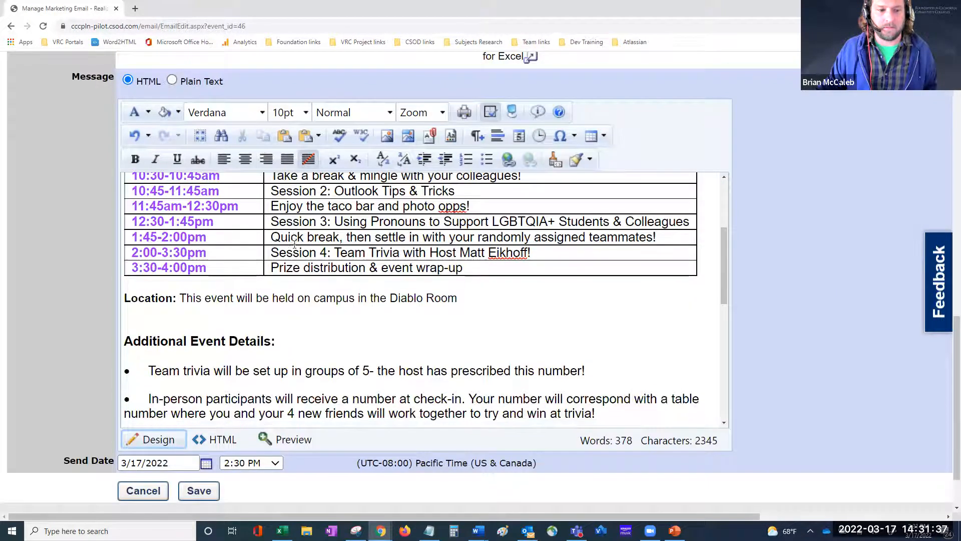
scroll(295, 243, down, 2)
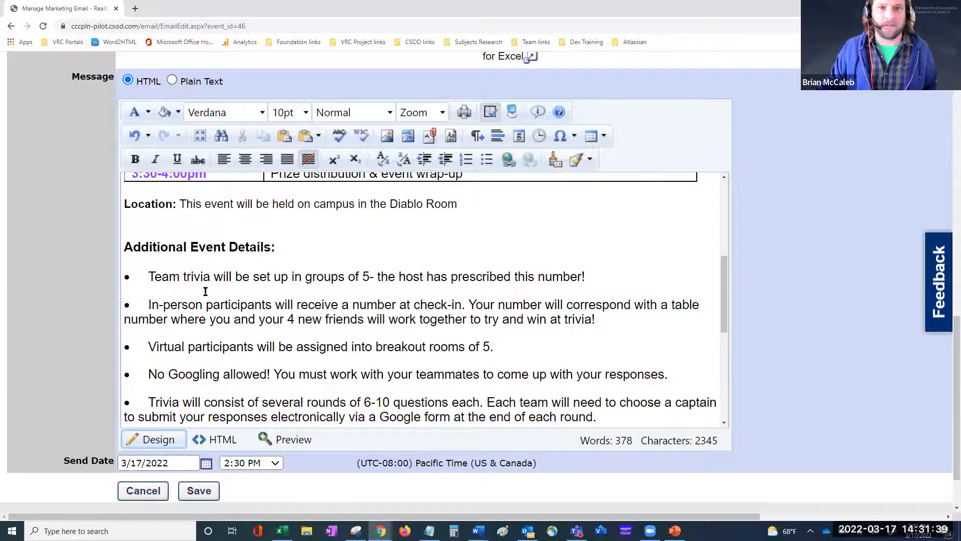
scroll(205, 291, down, 5)
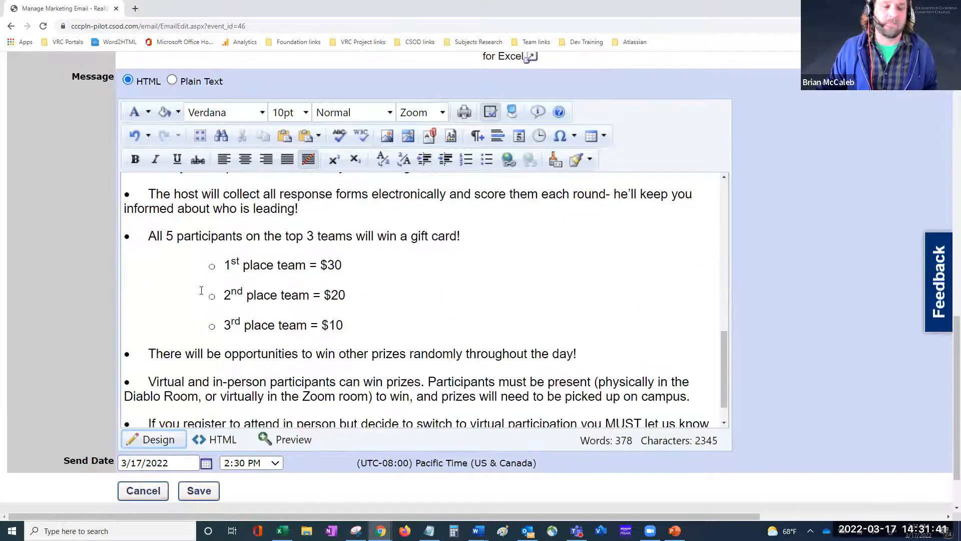
scroll(201, 290, down, 1)
click(228, 345)
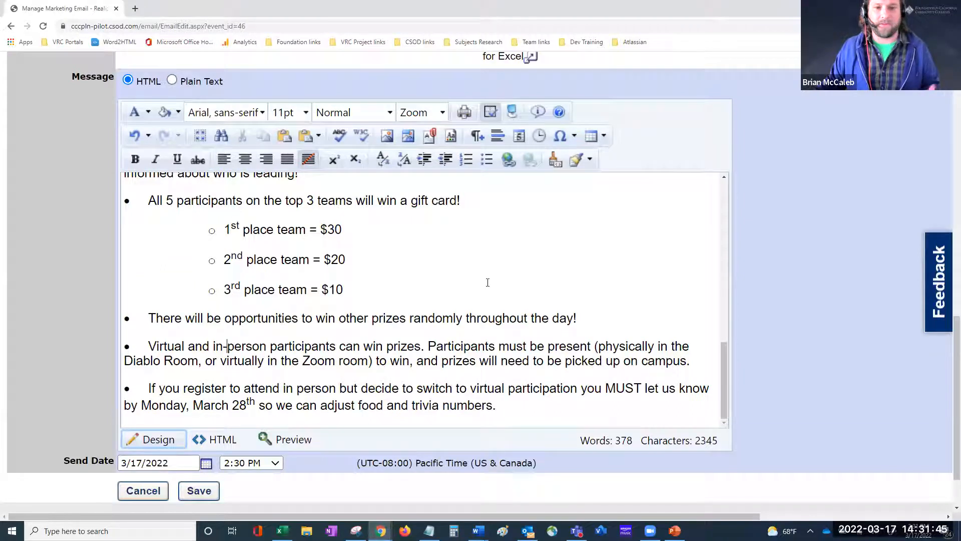
scroll(509, 306, up, 5)
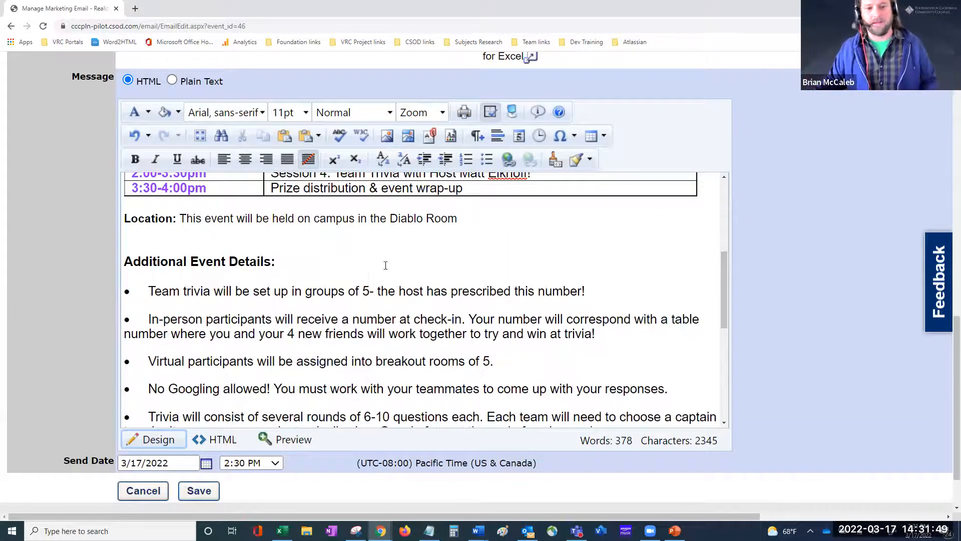
scroll(415, 282, up, 5)
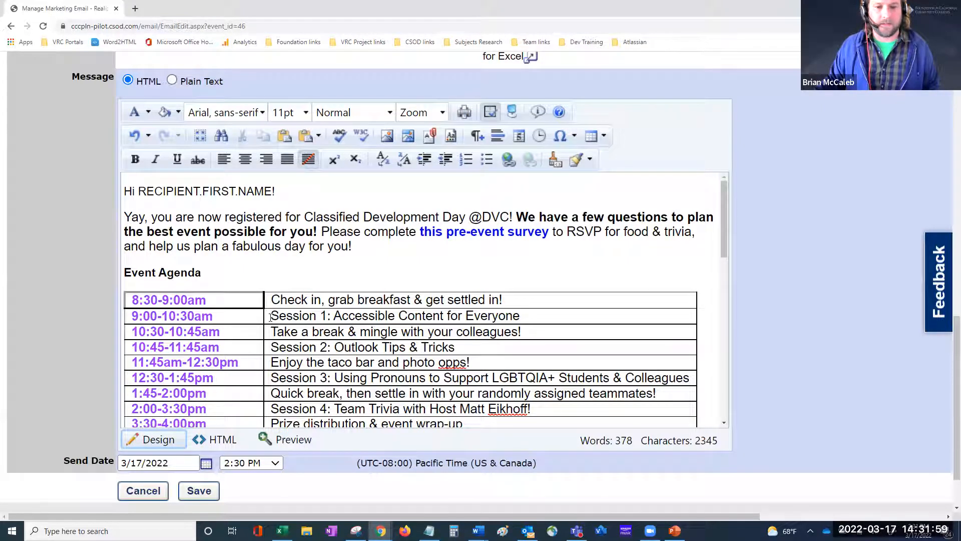
Step: Open the Document Manager and browse LACCD > Pierce to the empty emailUploads/Chancellor folder
click(429, 139)
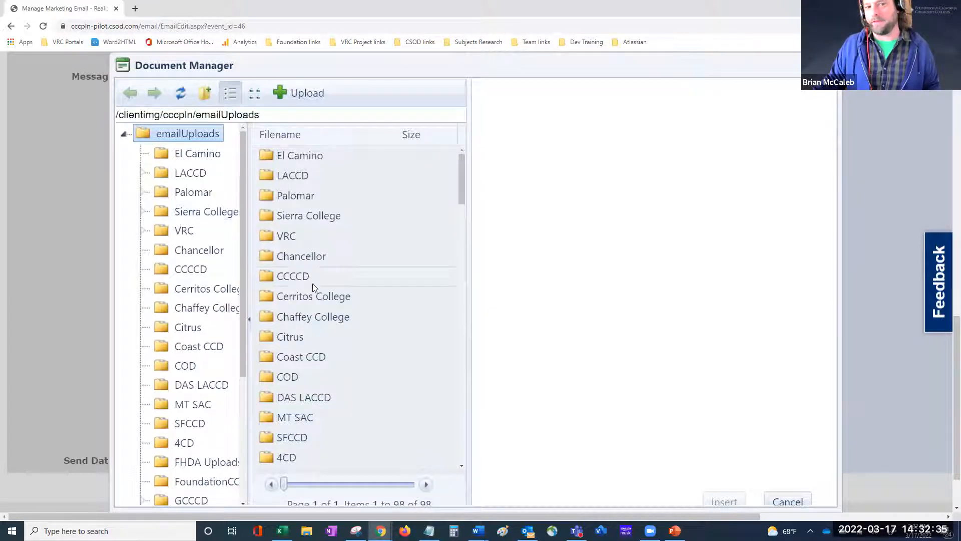
double_click(294, 177)
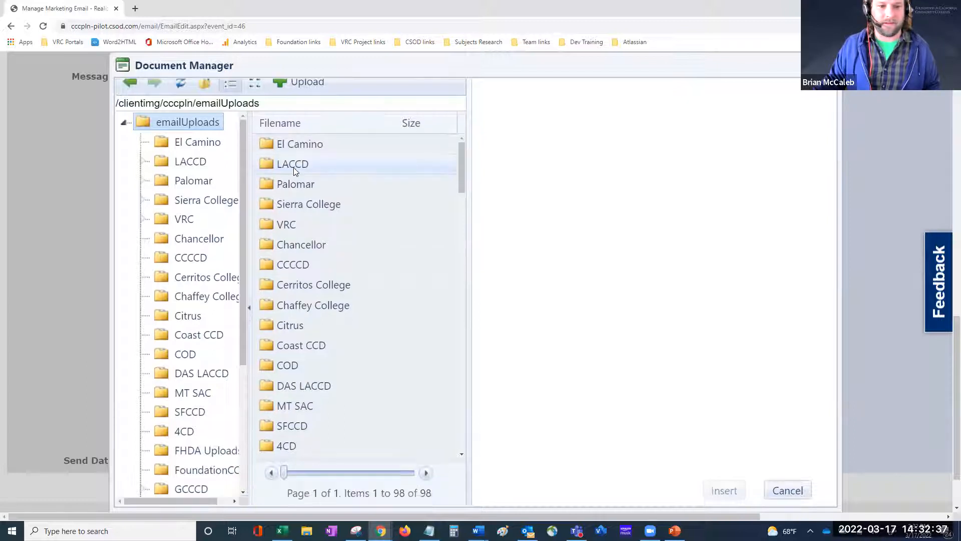
double_click(295, 164)
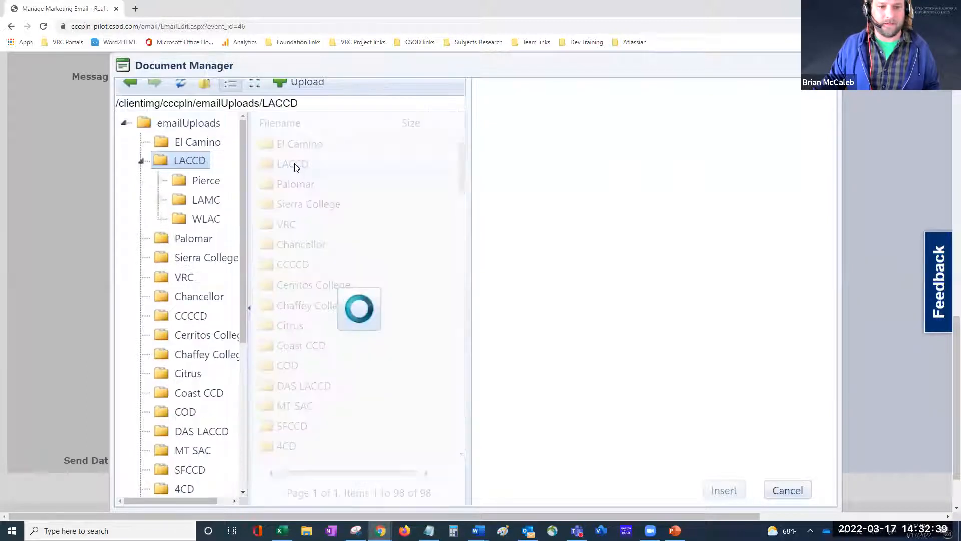
click(215, 179)
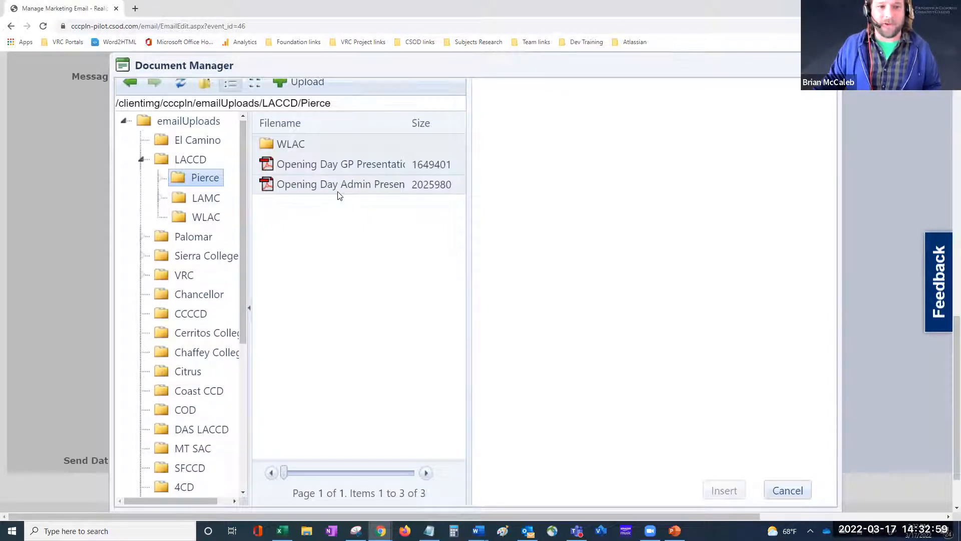
scroll(330, 180, up, 1)
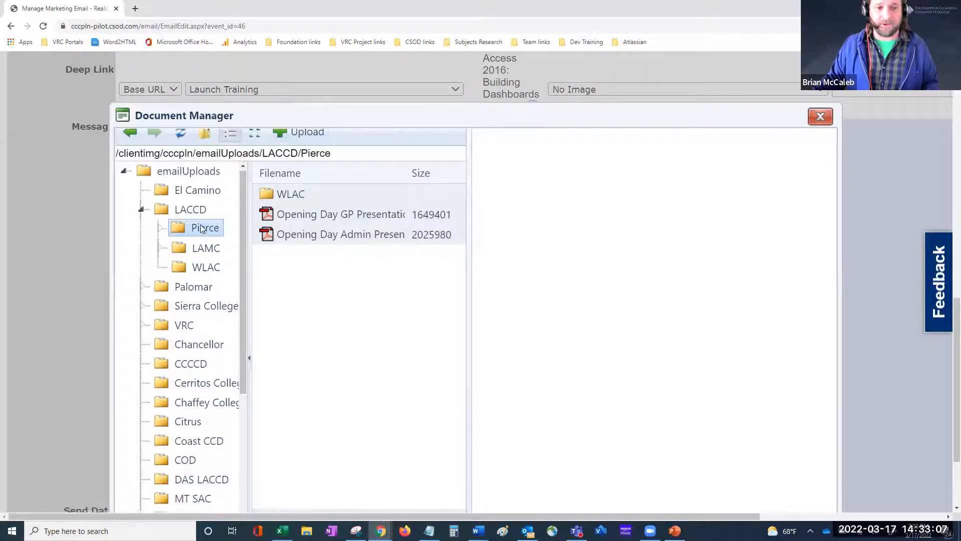
click(218, 350)
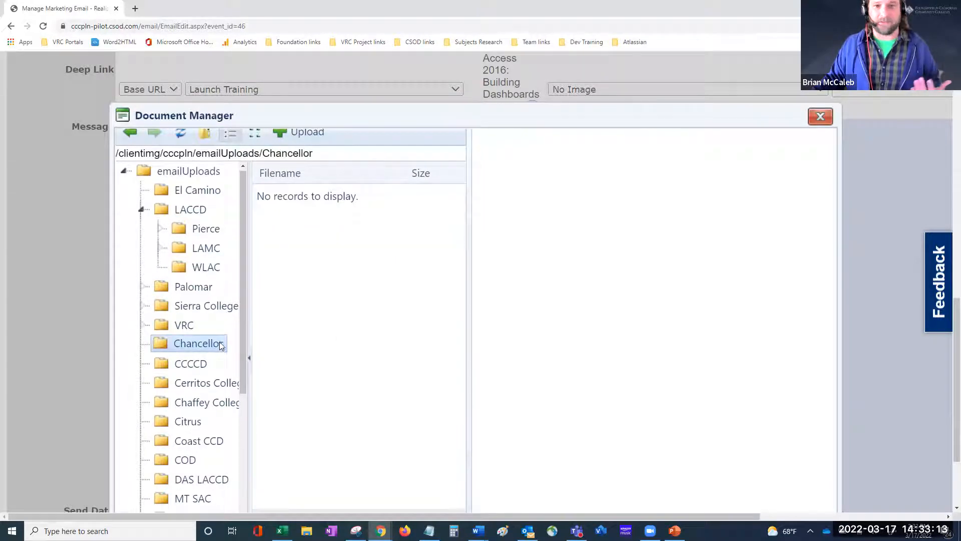
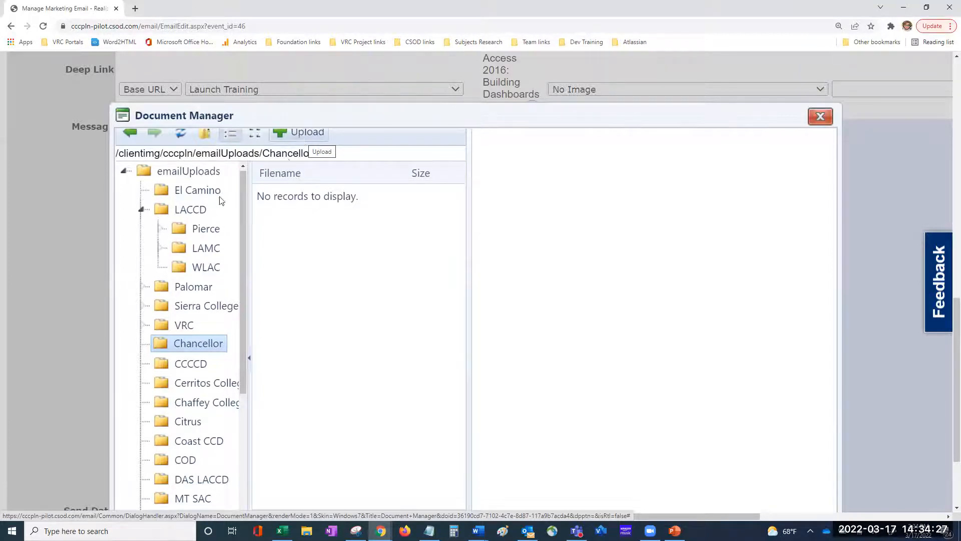
Step: Reopen the Document Manager, browse to LACCD > Pierce, and start an upload into that folder
click(818, 118)
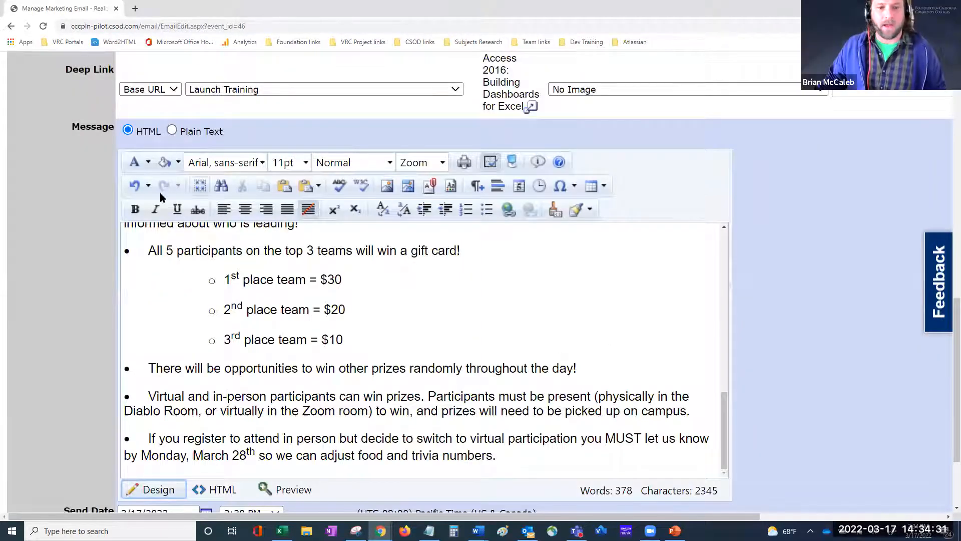
click(431, 187)
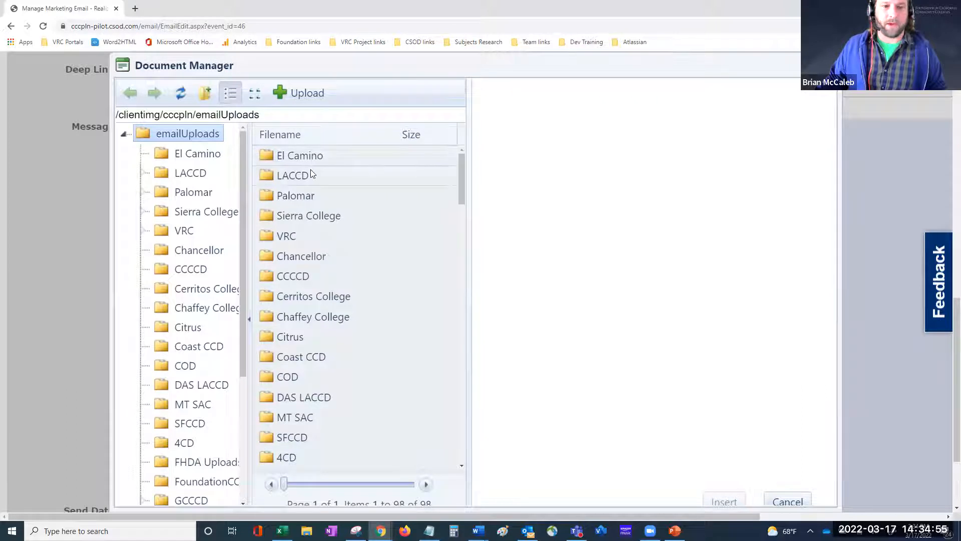
double_click(305, 174)
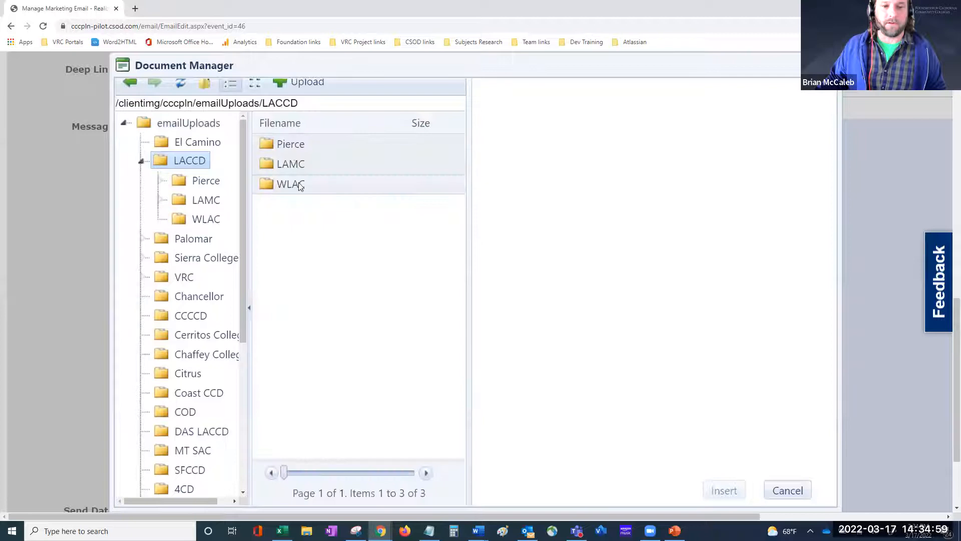
double_click(296, 145)
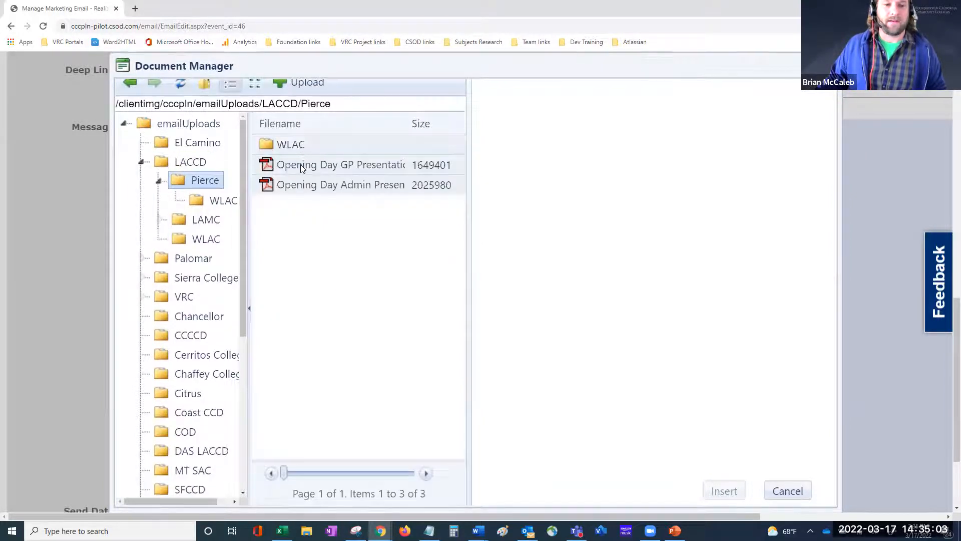
scroll(300, 164, up, 2)
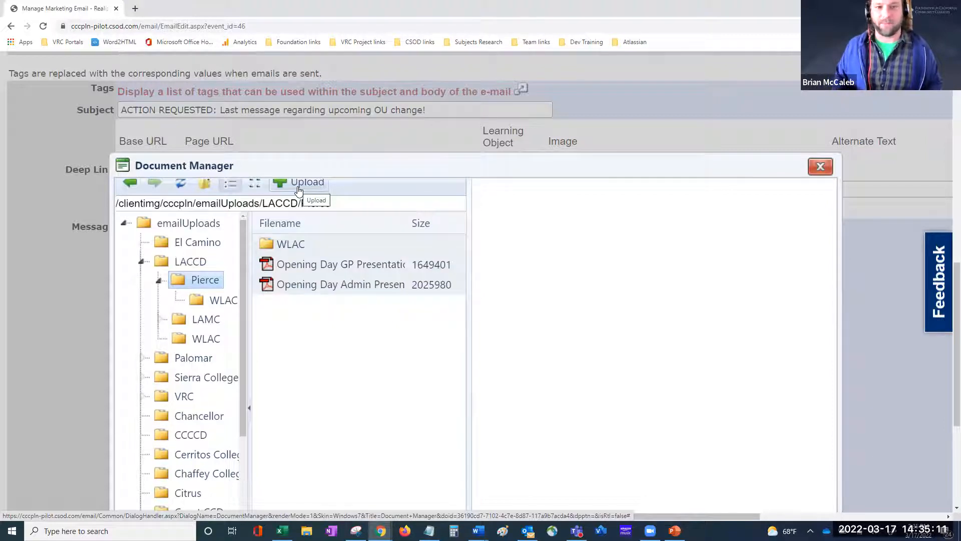
click(298, 187)
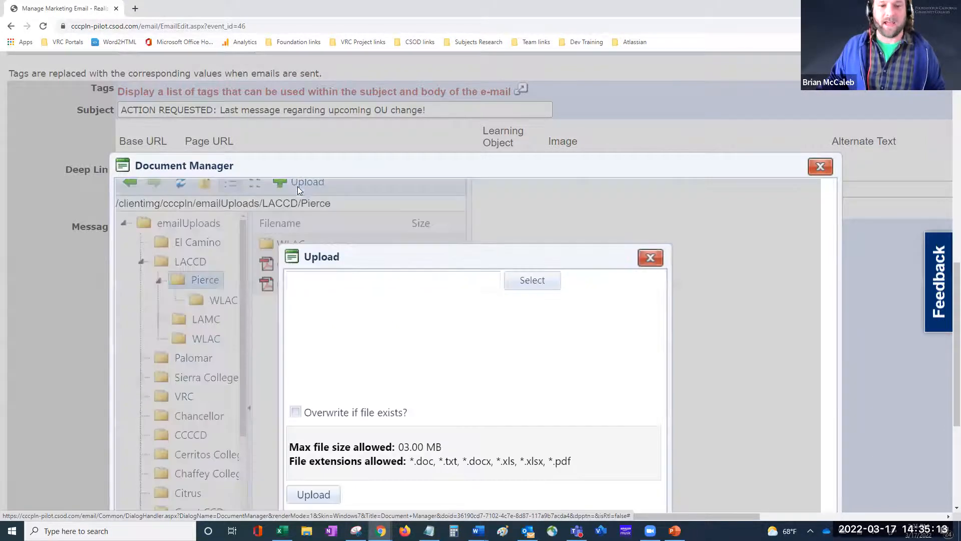
Step: Cancel the file picker, uncheck 'Overwrite if file exists?', and close the Upload window without uploading
click(388, 279)
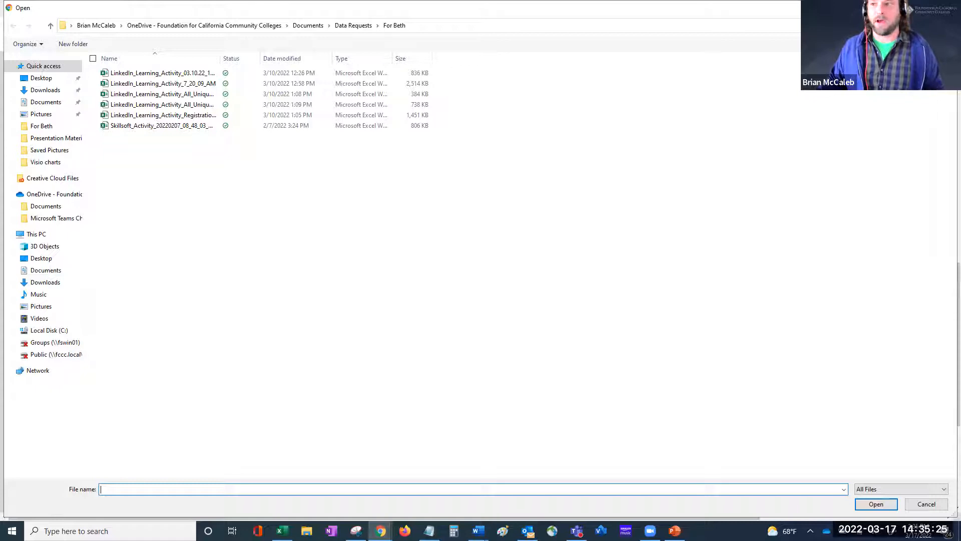
key(Escape)
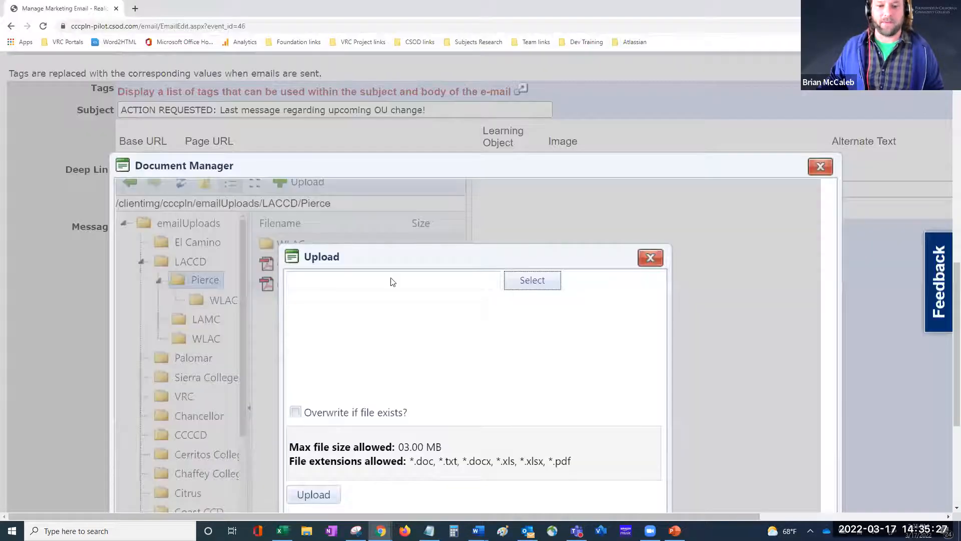
scroll(422, 359, down, 2)
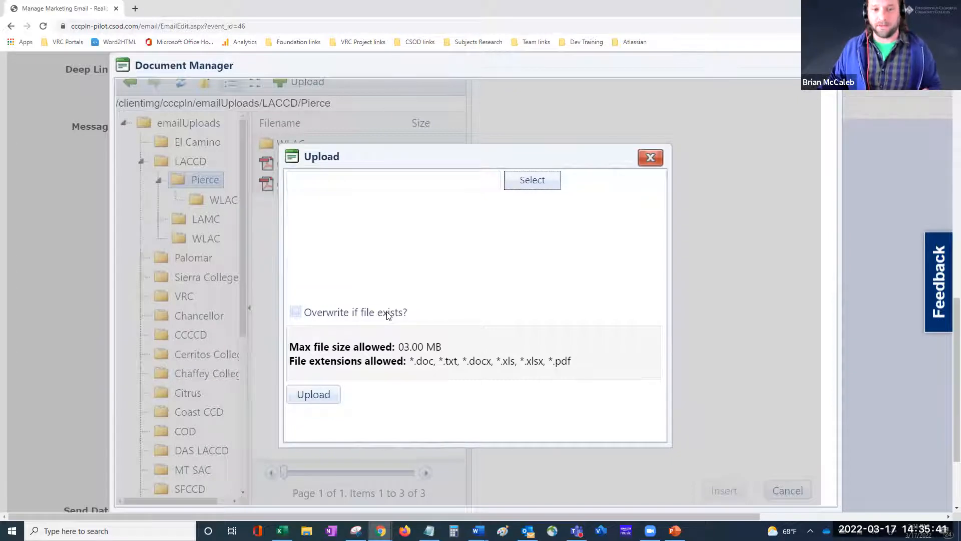
click(296, 312)
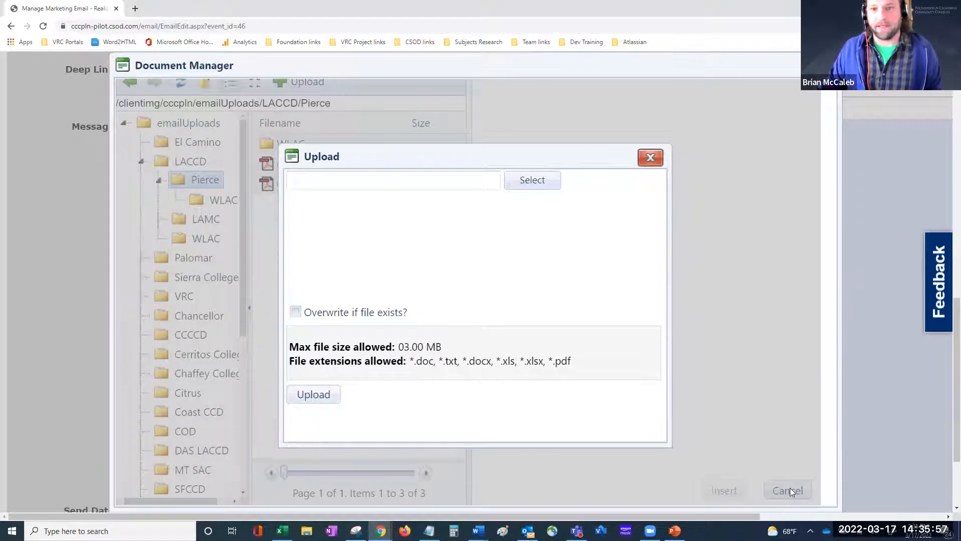
click(648, 158)
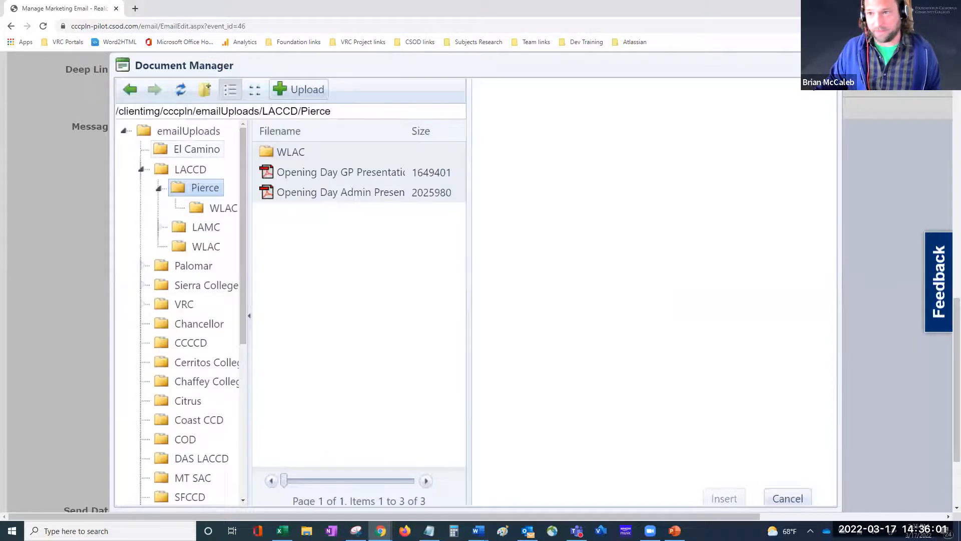
Step: Cancel the Document Manager and place the cursor after '$30' in the gift-card prize list
click(830, 65)
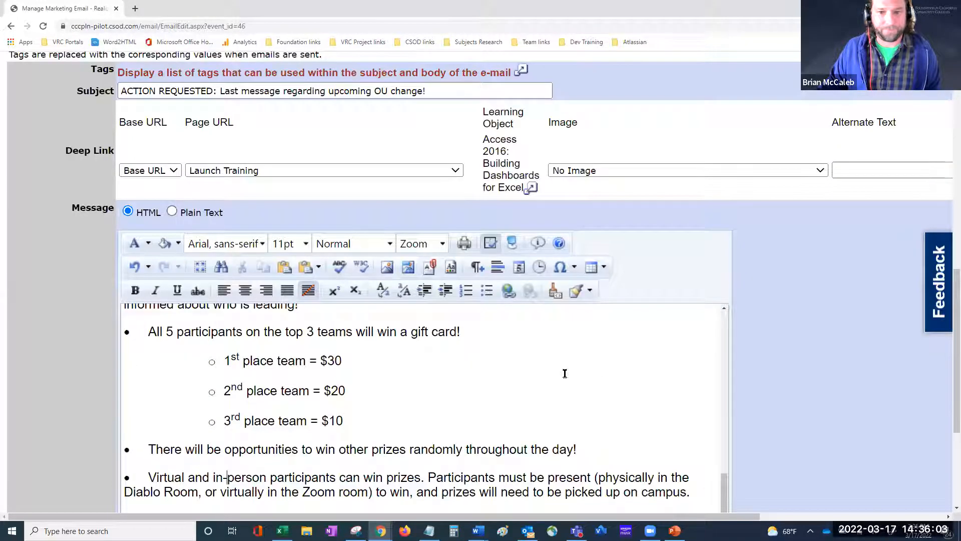
click(603, 269)
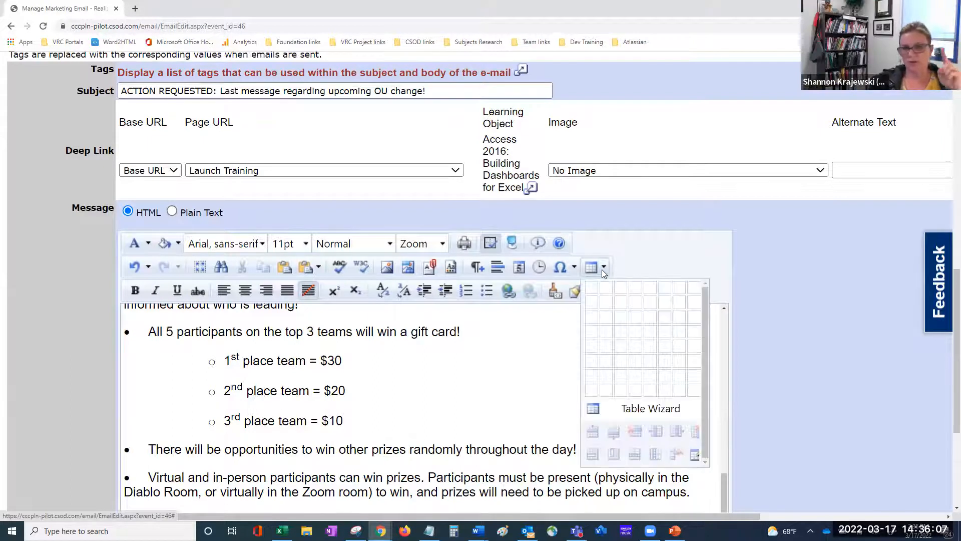
click(518, 365)
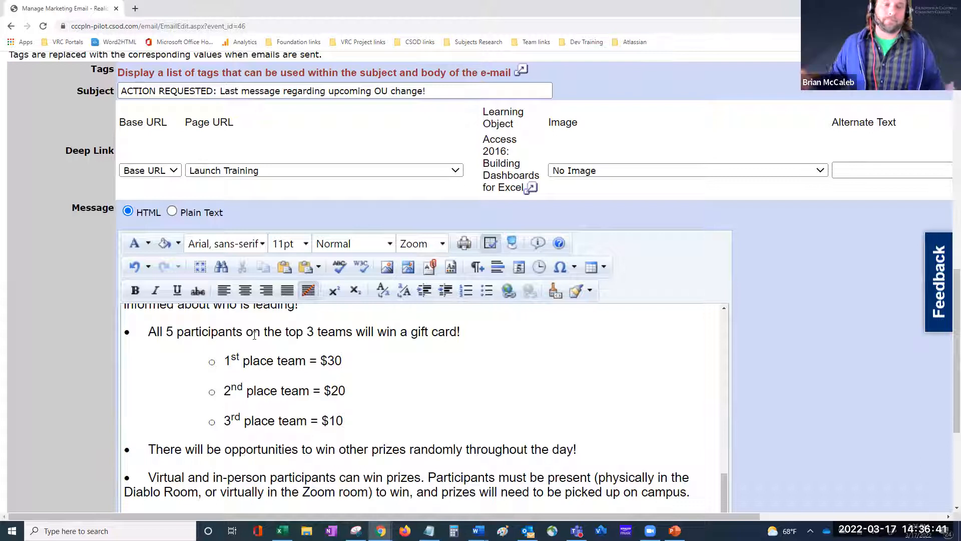
scroll(372, 425, down, 1)
scroll(372, 425, down, 2)
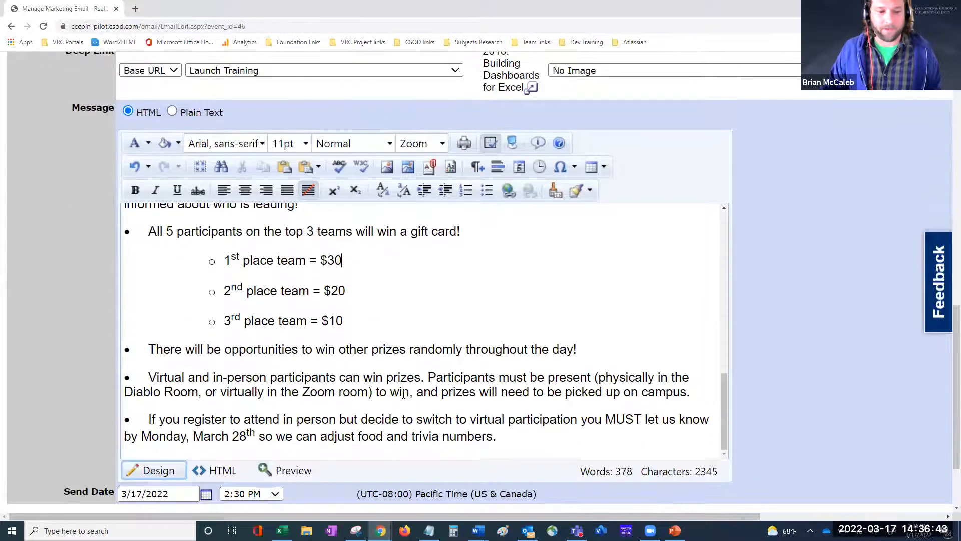
click(208, 472)
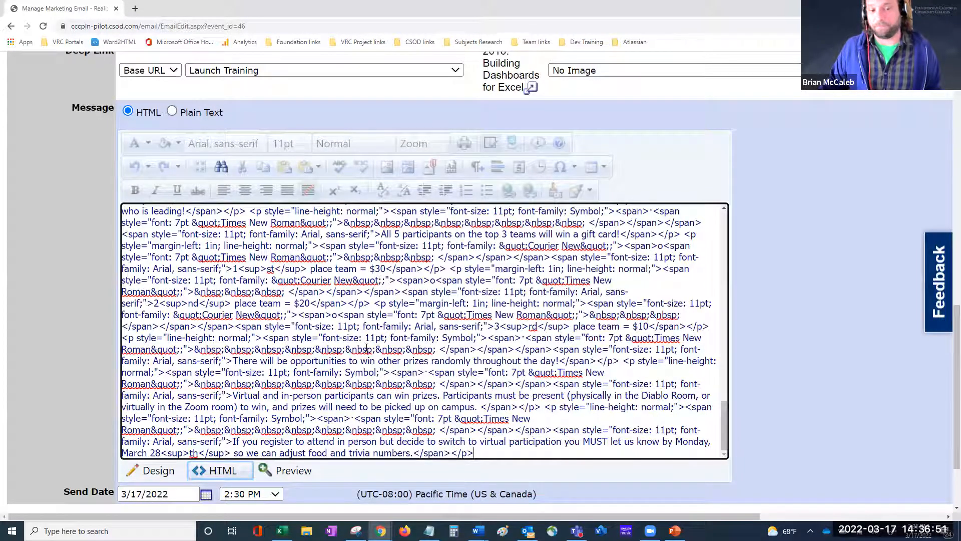
click(164, 478)
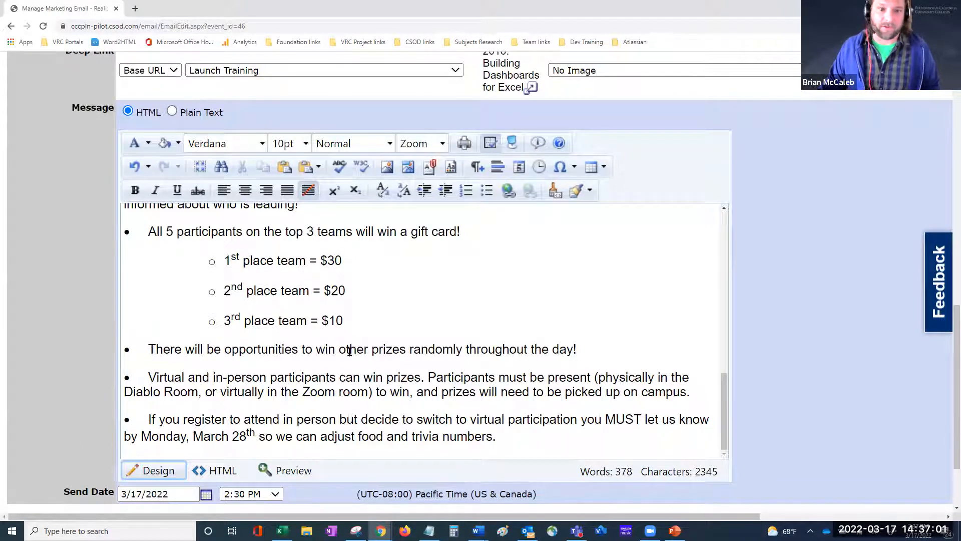
click(220, 470)
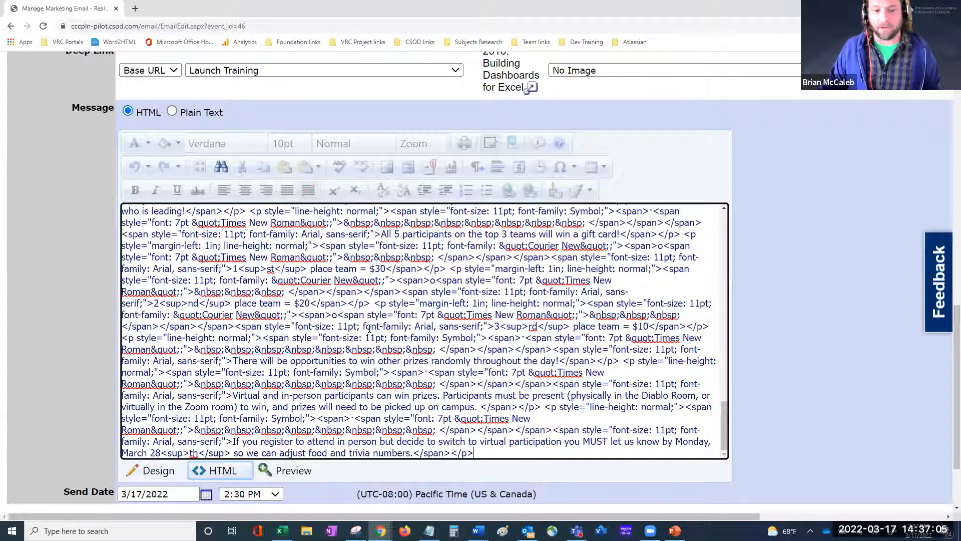
click(293, 473)
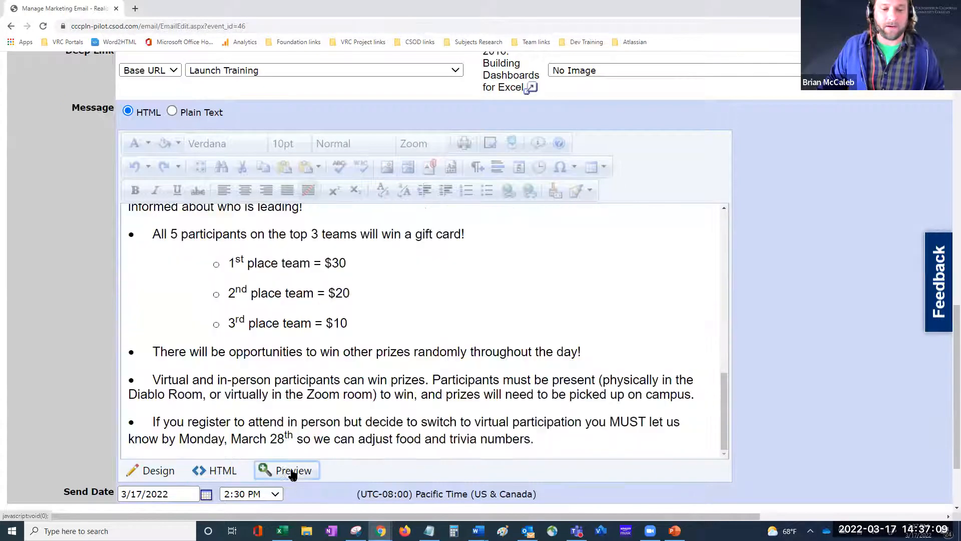
scroll(261, 343, up, 5)
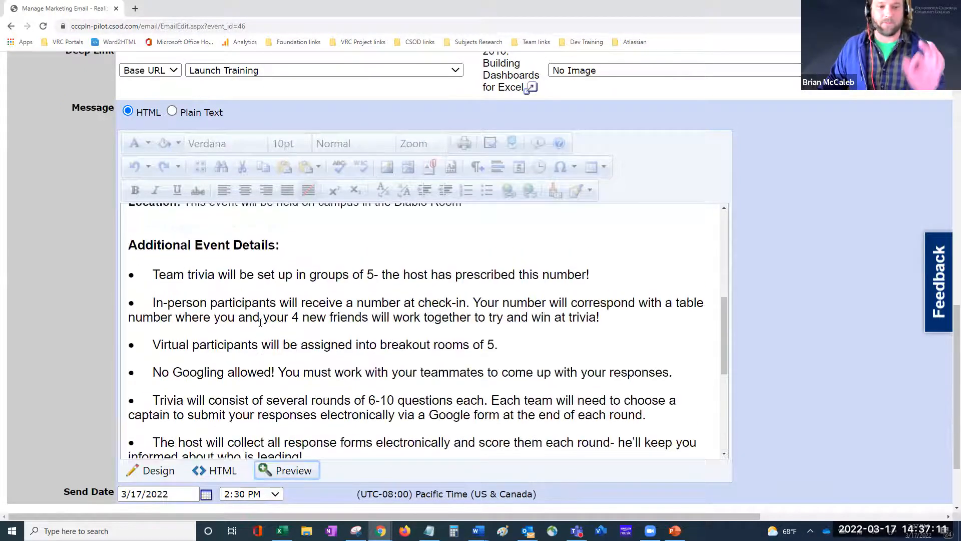
click(157, 471)
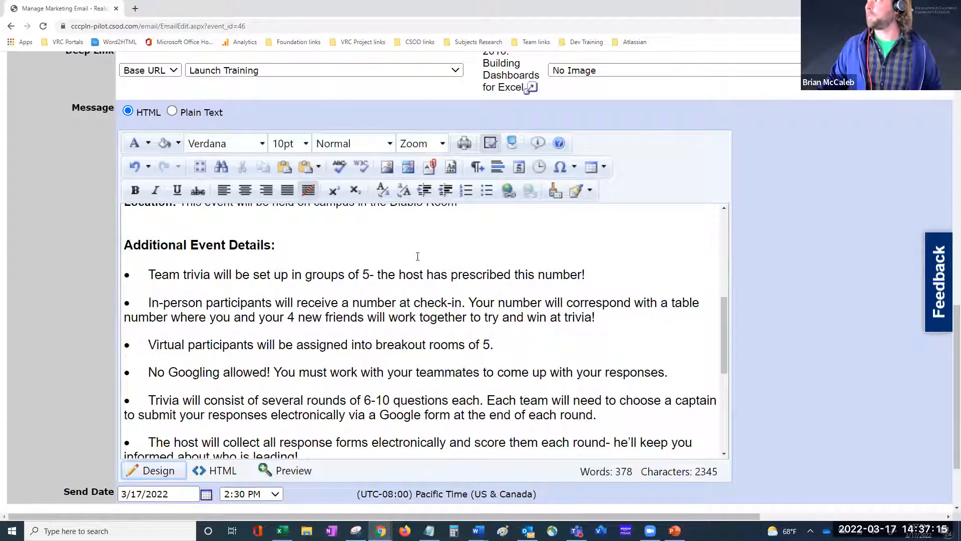
scroll(268, 368, down, 4)
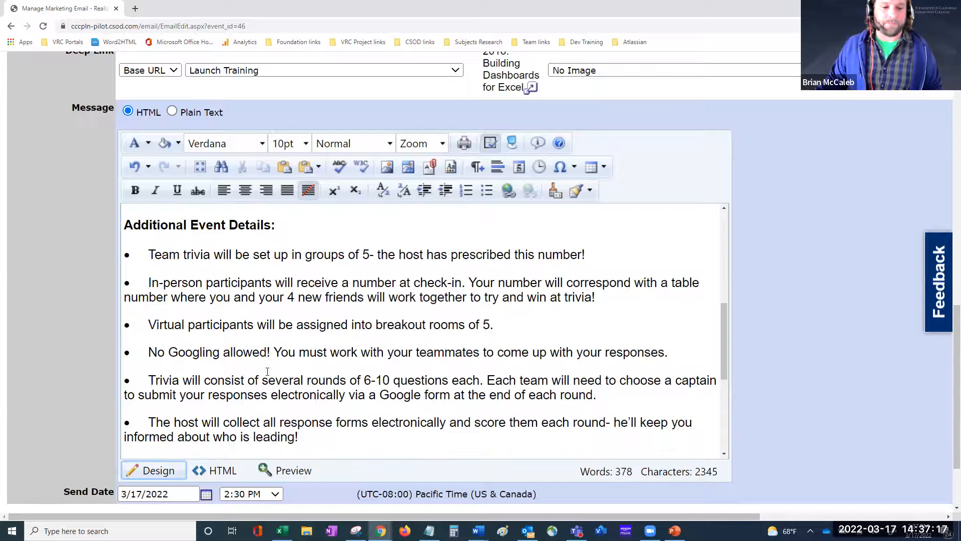
scroll(267, 367, down, 3)
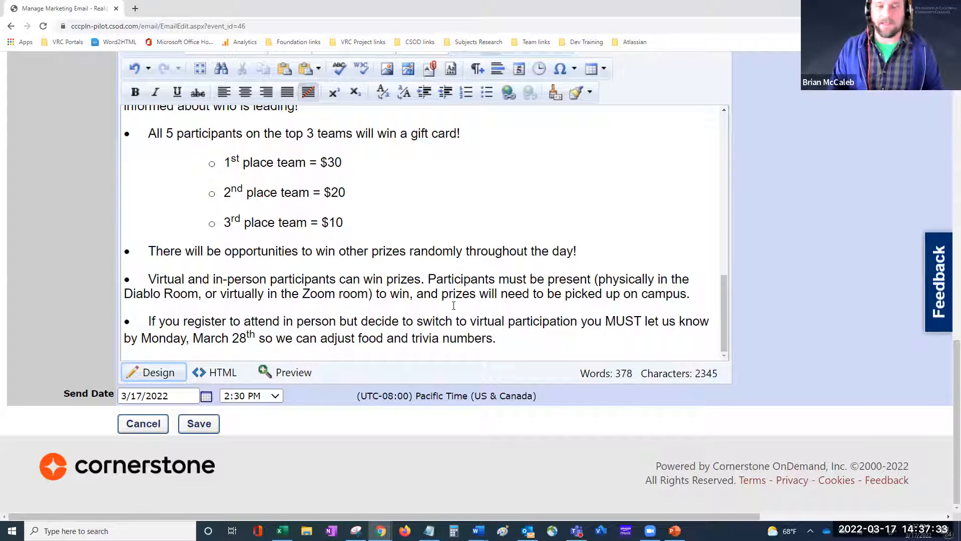
scroll(454, 306, up, 5)
scroll(334, 219, up, 6)
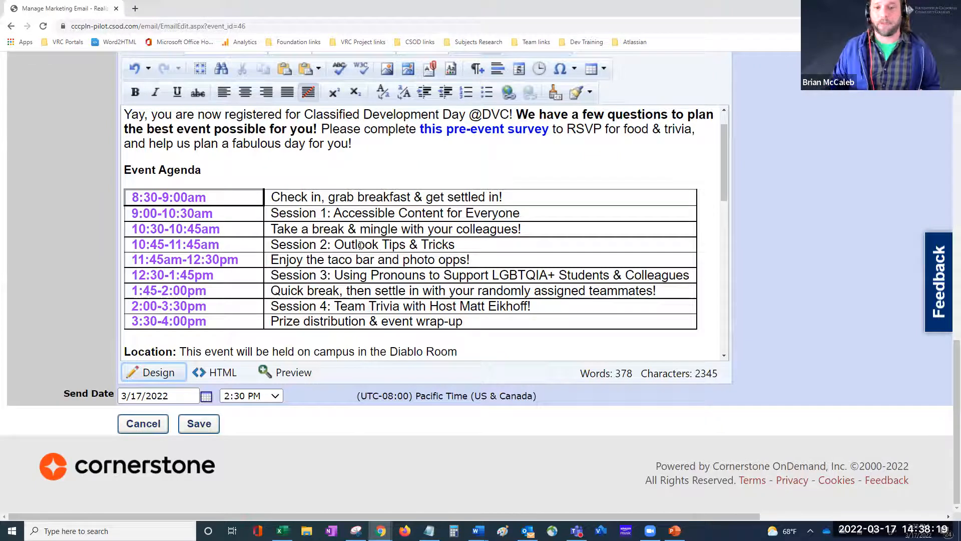
scroll(490, 228, down, 3)
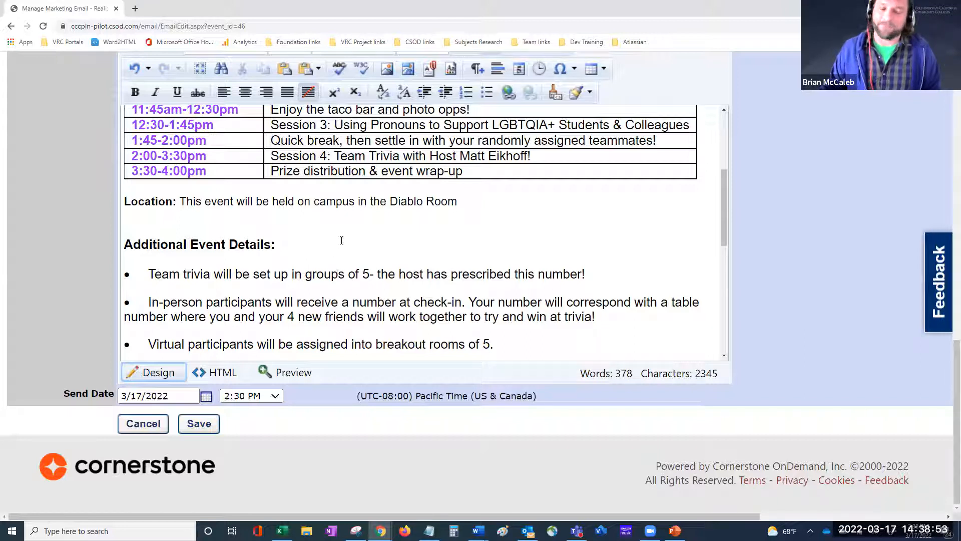
Step: Pick March 17, 2022 in the Send Date calendar and show the send-time choices
click(206, 397)
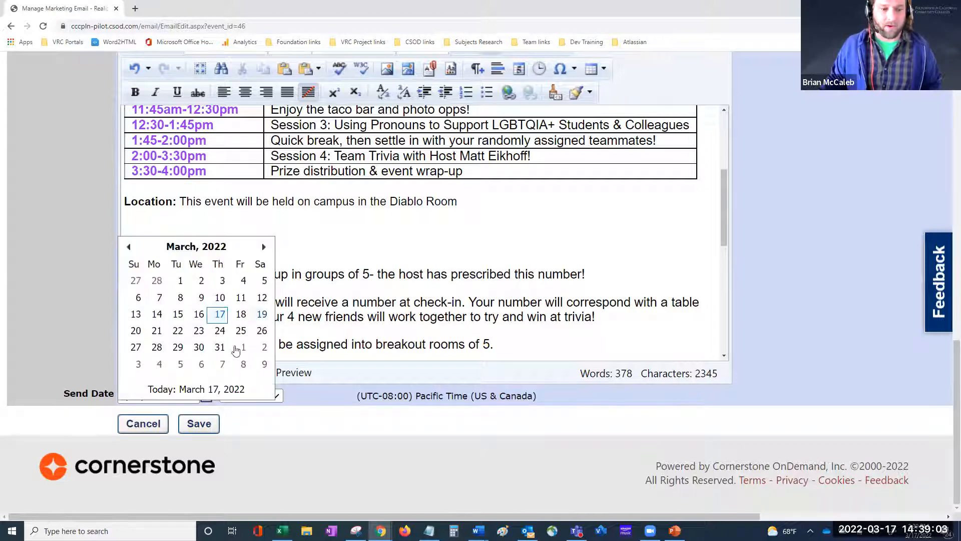
click(220, 314)
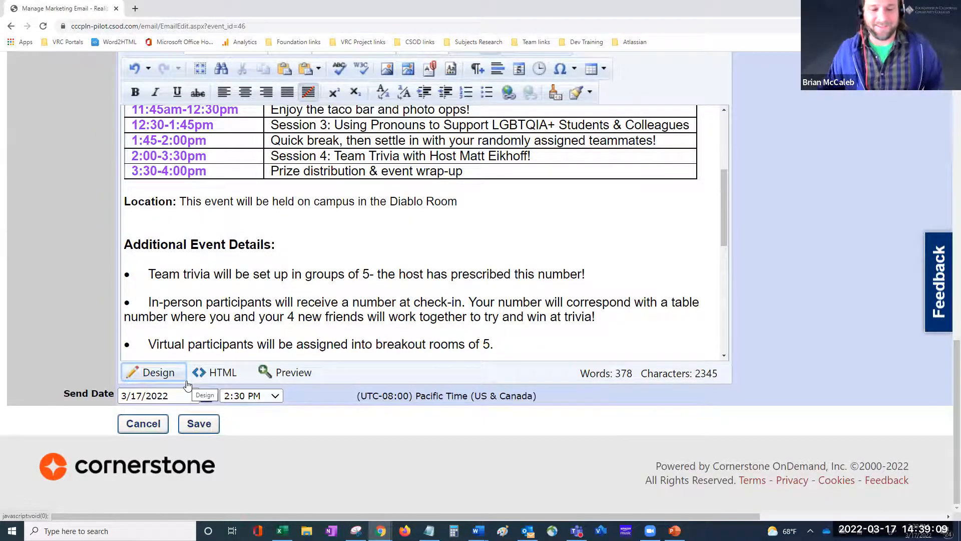
click(266, 397)
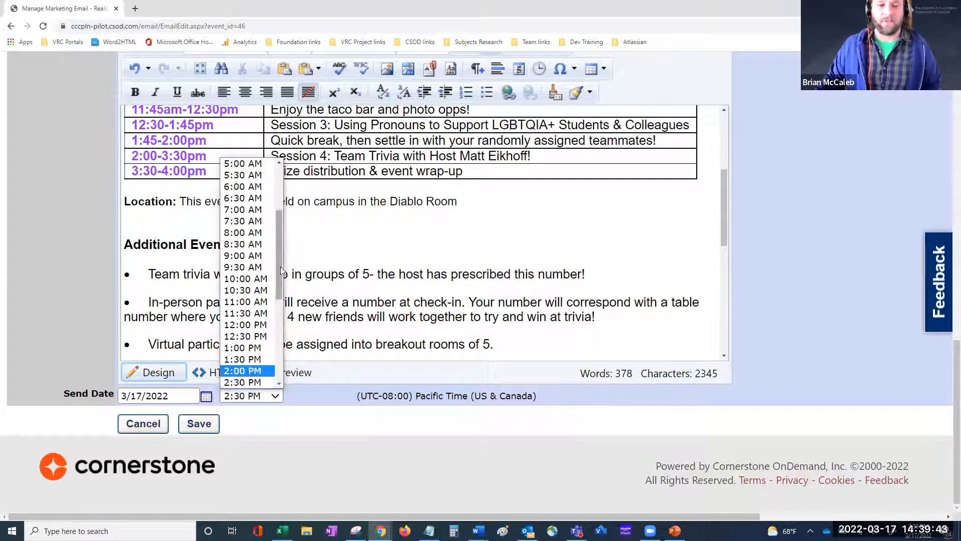
Step: Scroll the time list and choose 3:30 PM as the send time
drag(281, 276, 281, 283)
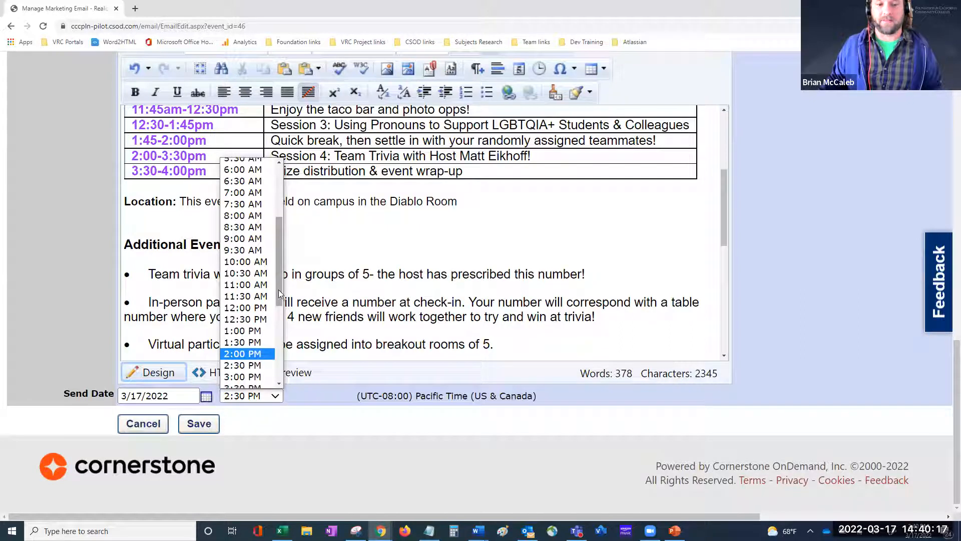
drag(278, 289, 280, 300)
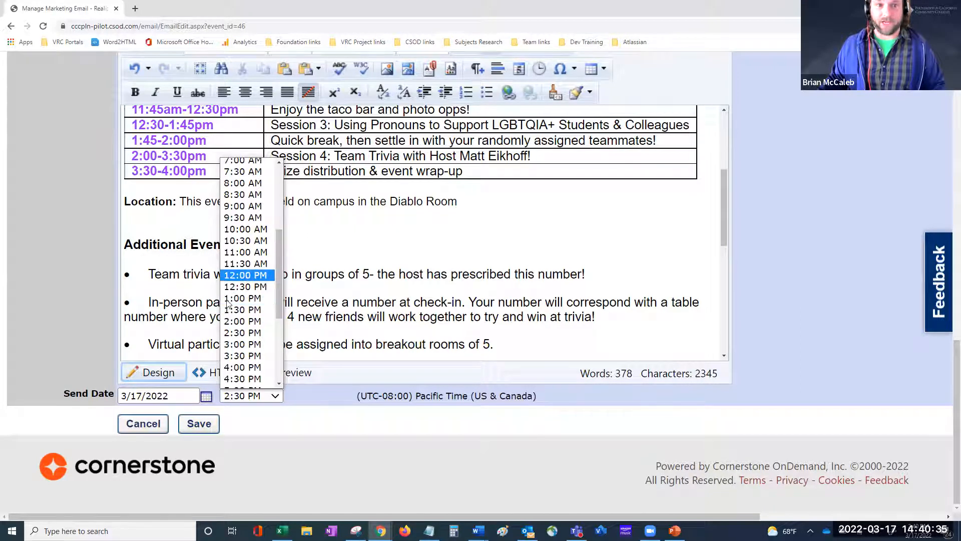
click(257, 356)
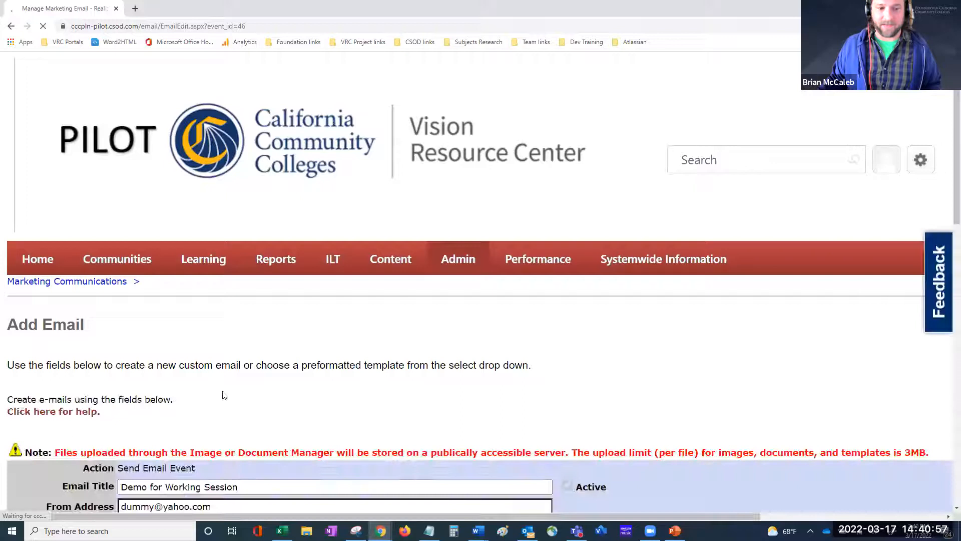
scroll(227, 377, down, 7)
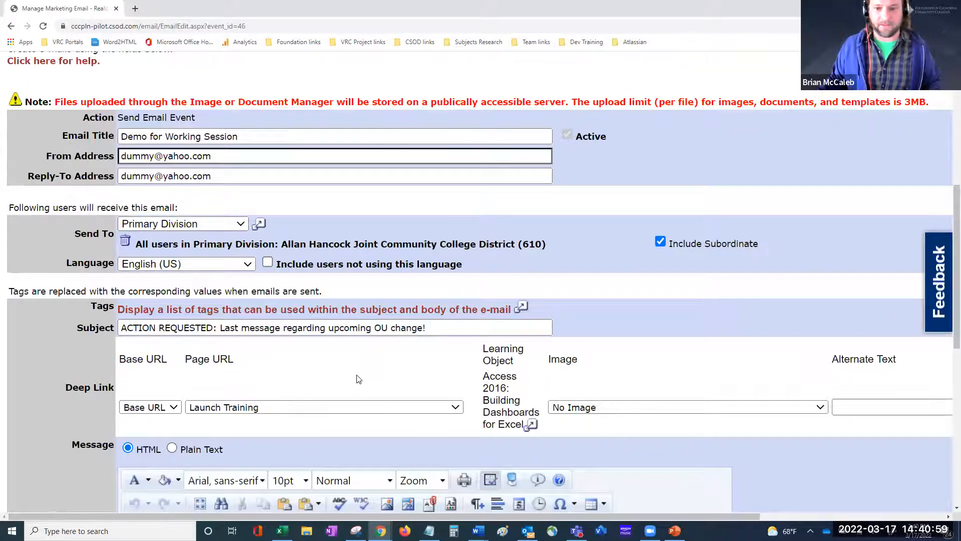
scroll(361, 368, down, 1)
scroll(364, 372, down, 9)
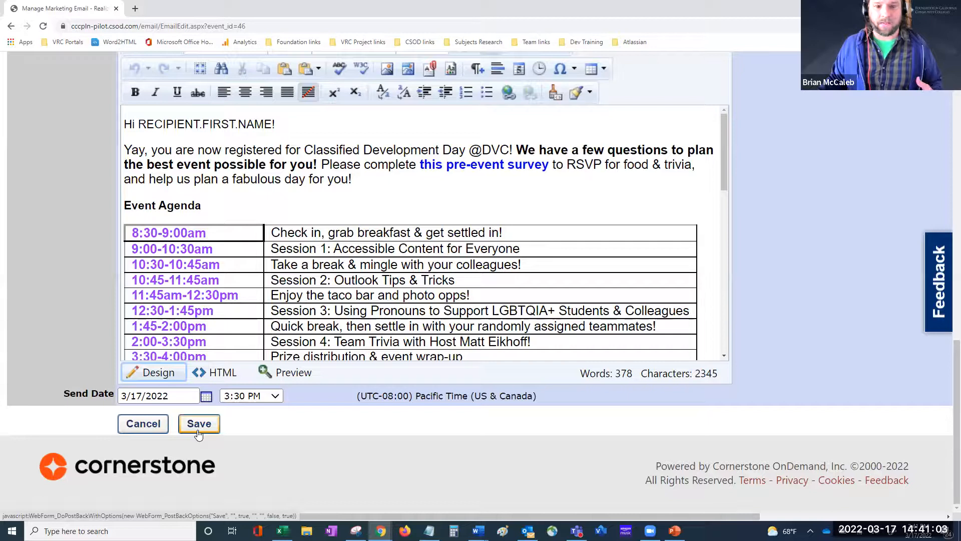
scroll(231, 324, up, 9)
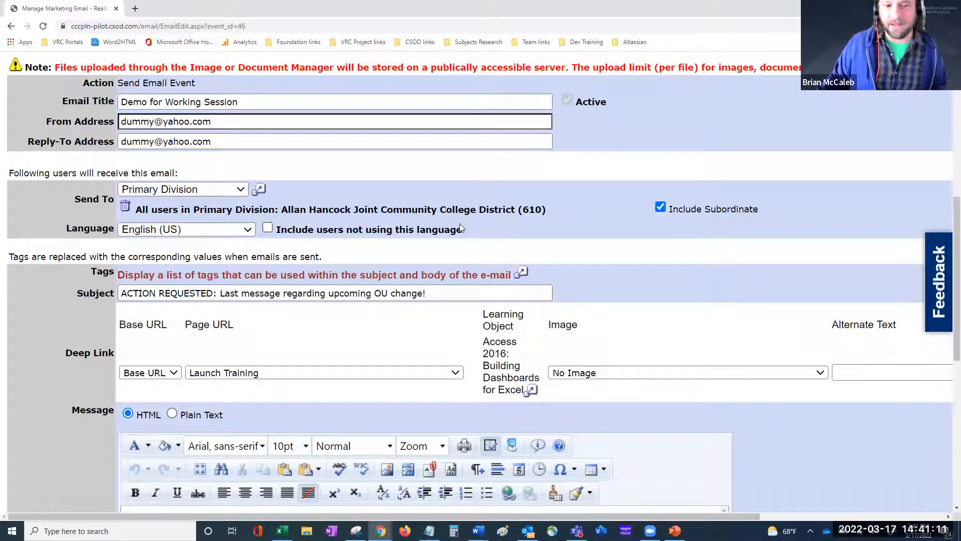
scroll(445, 335, down, 10)
scroll(446, 336, down, 1)
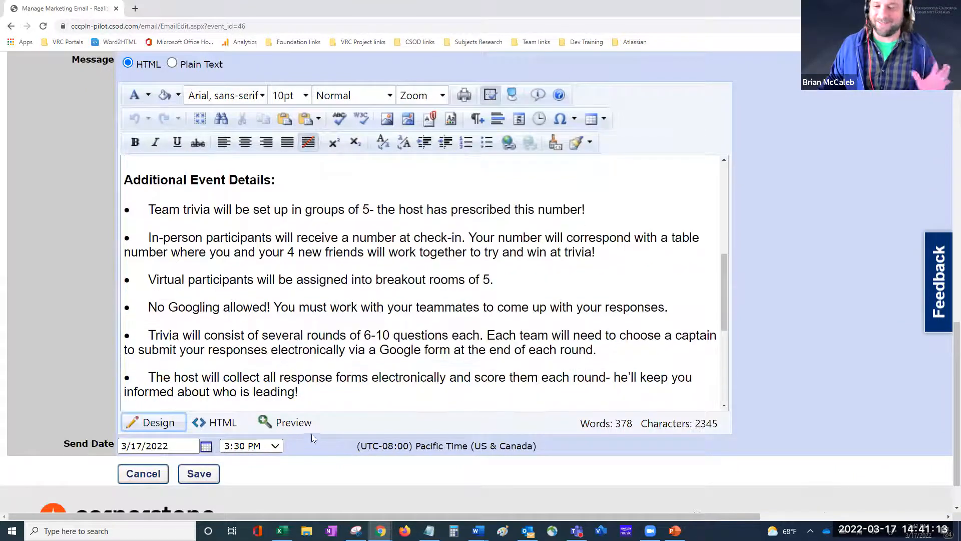
click(210, 478)
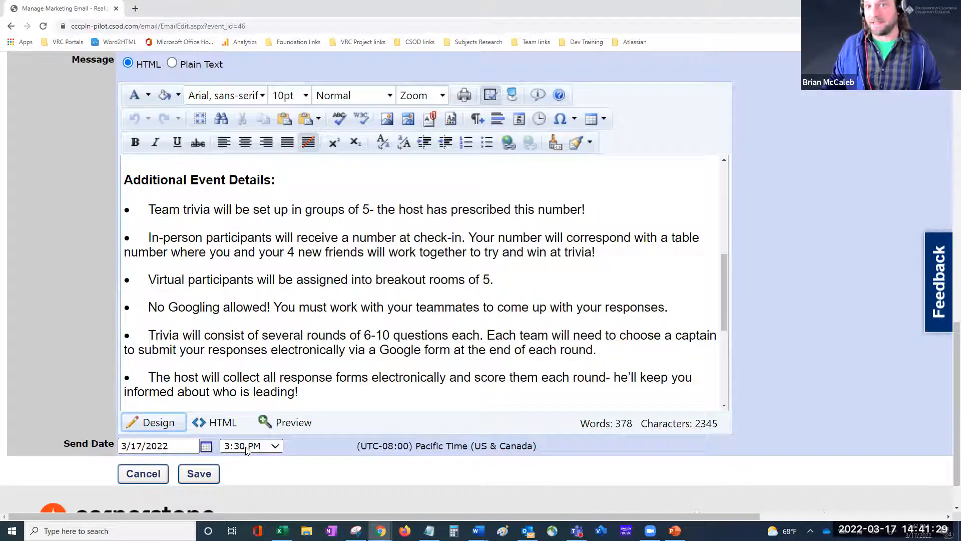
scroll(302, 306, up, 6)
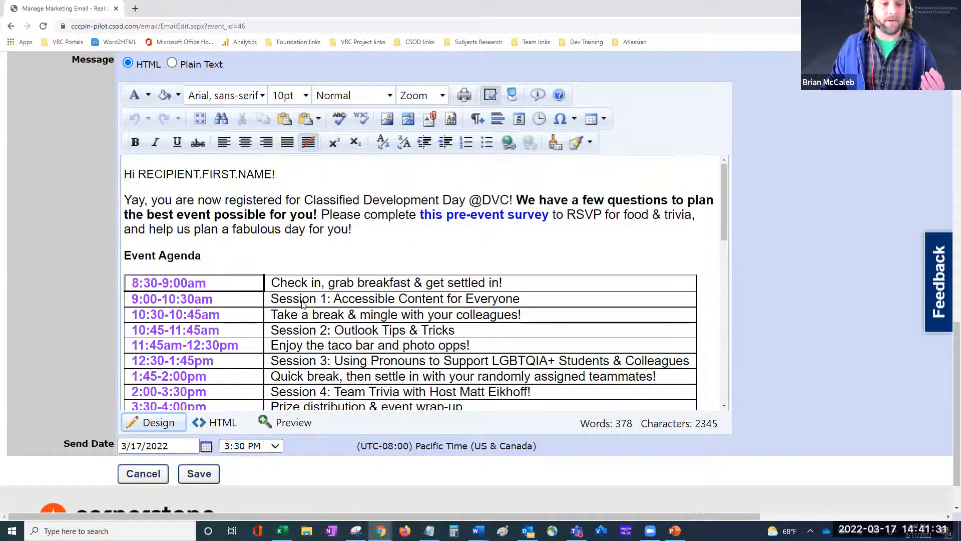
scroll(302, 305, up, 5)
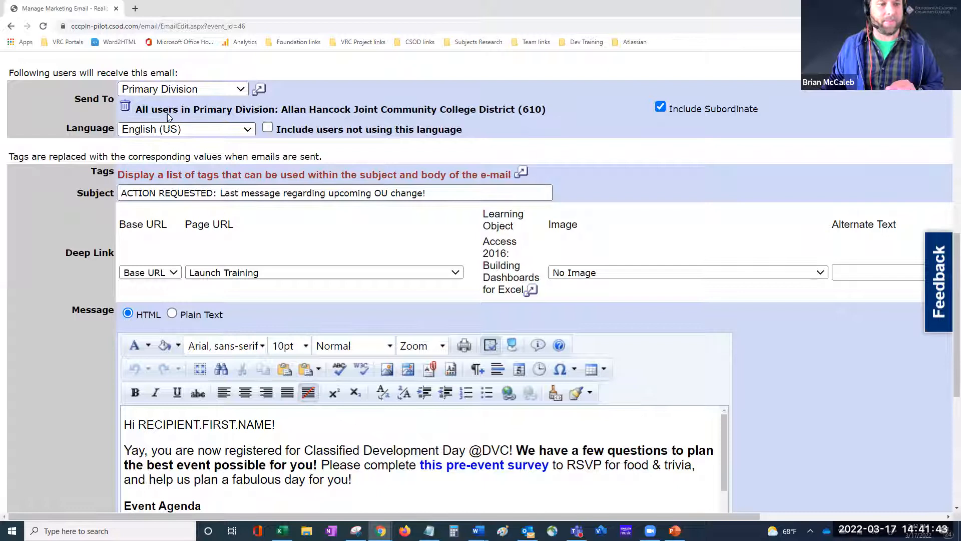
scroll(199, 118, up, 1)
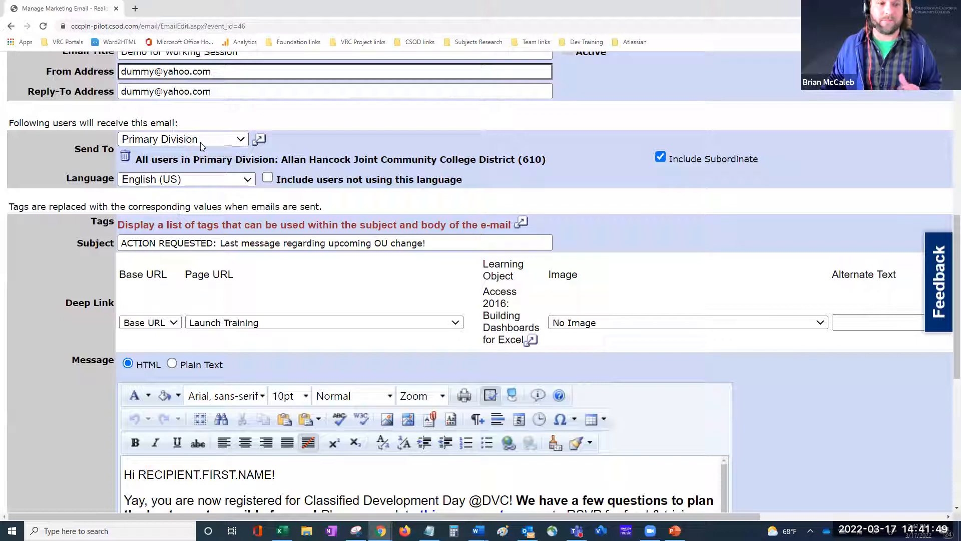
click(259, 141)
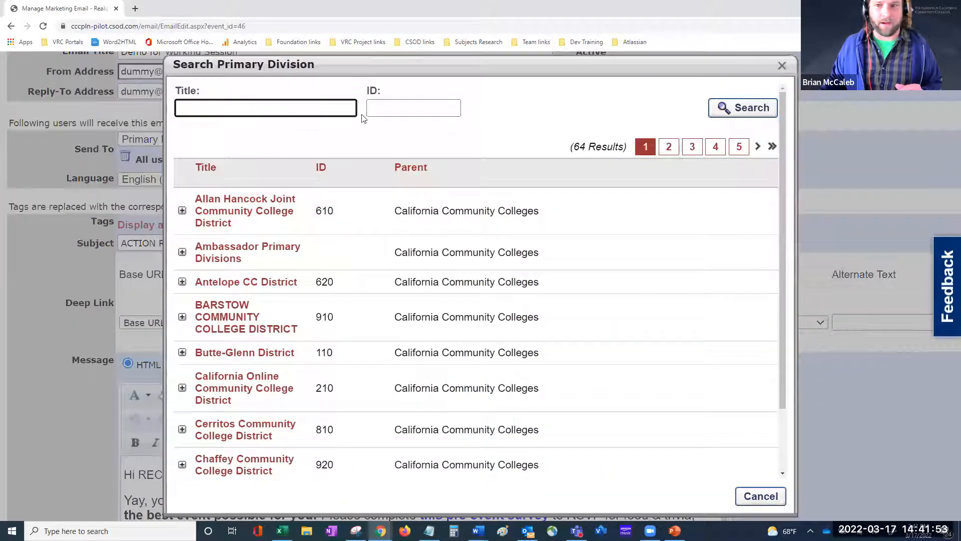
click(98, 144)
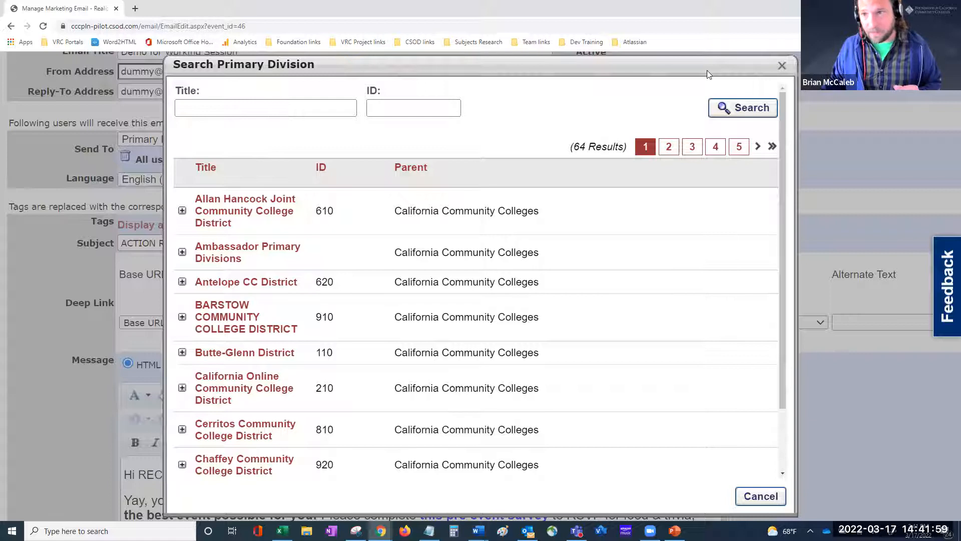
scroll(782, 69, up, 2)
scroll(782, 65, up, 3)
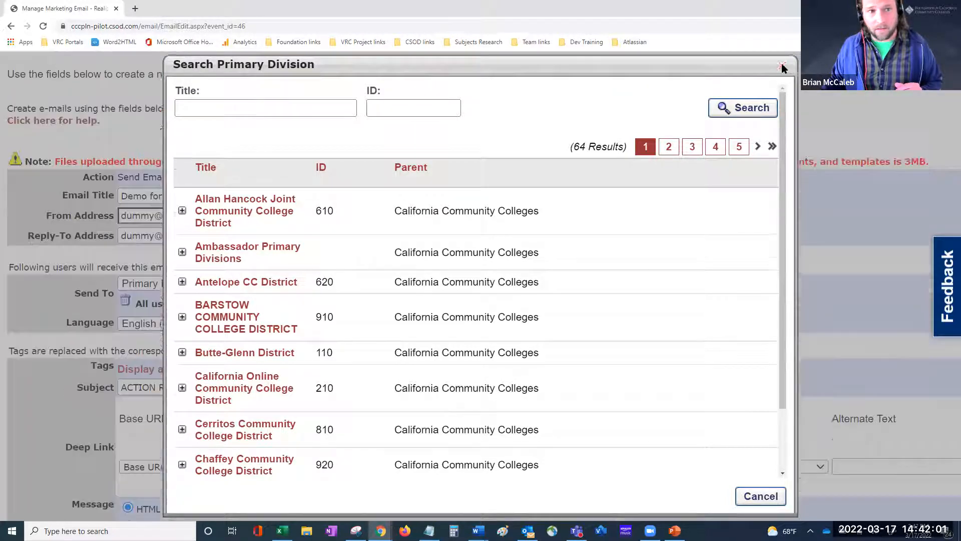
click(785, 65)
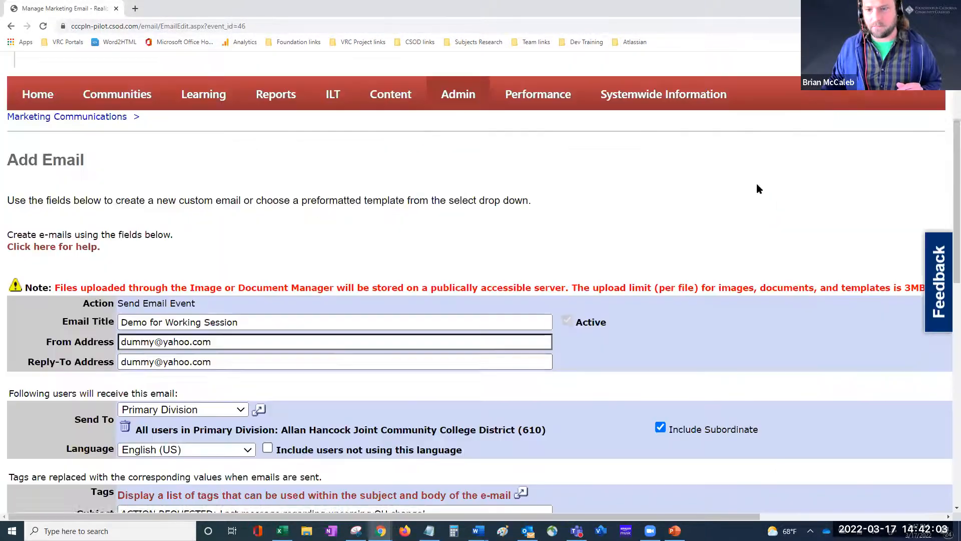
scroll(489, 356, down, 7)
scroll(168, 218, up, 2)
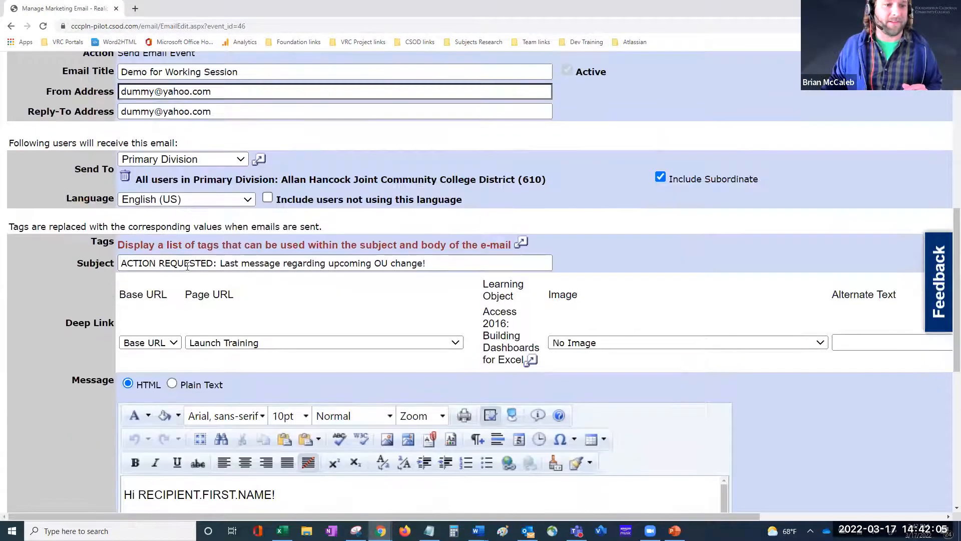
Step: Delete the Allan Hancock division group recipient, set Send To to Users, and open the user lookup
click(240, 160)
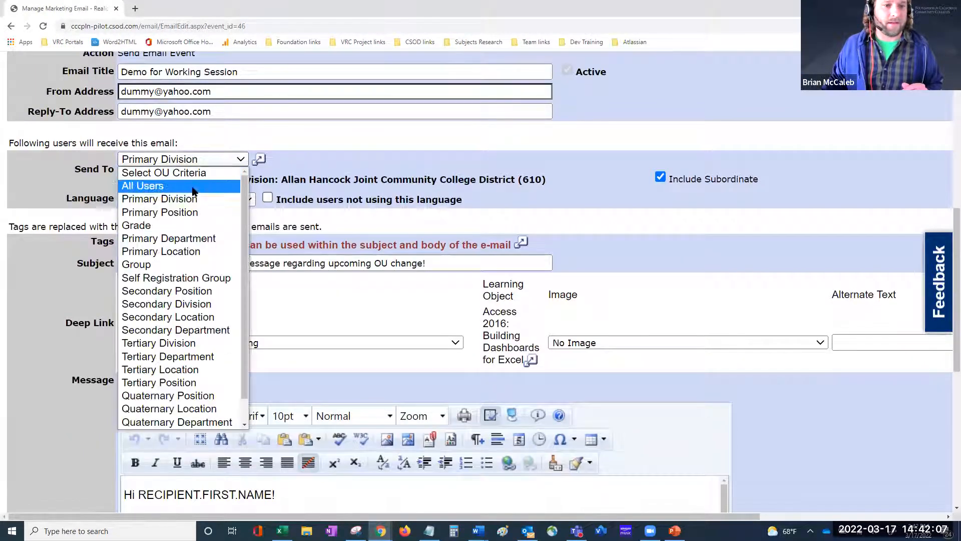
click(154, 264)
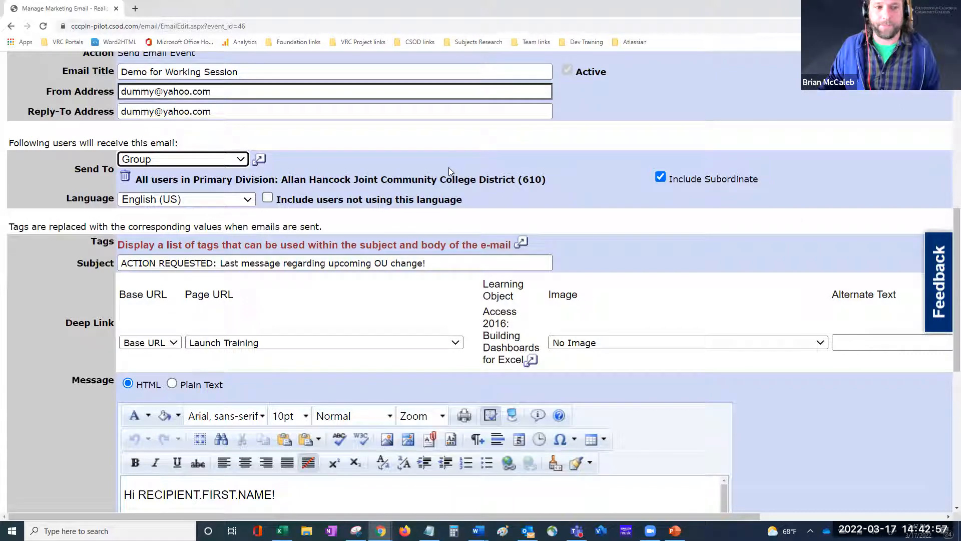
scroll(448, 167, down, 6)
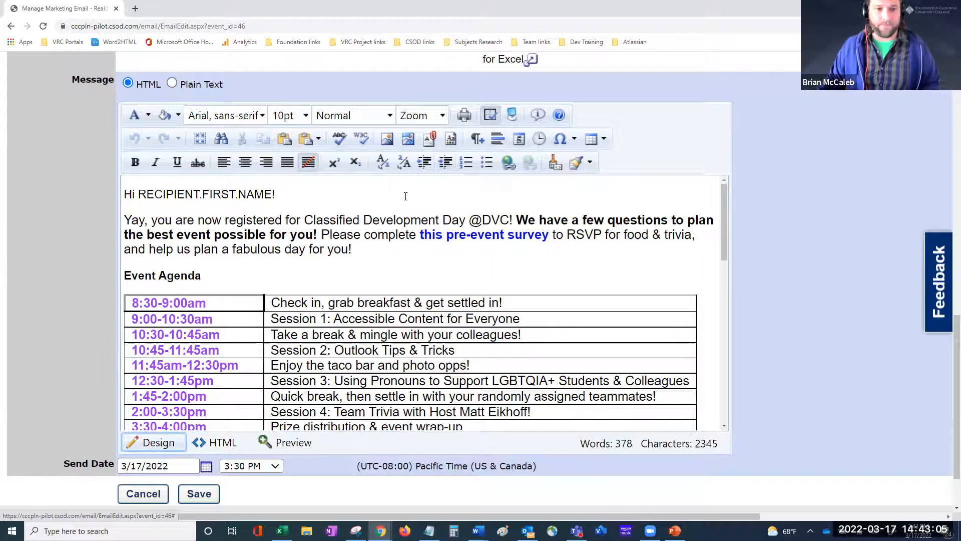
scroll(448, 167, up, 8)
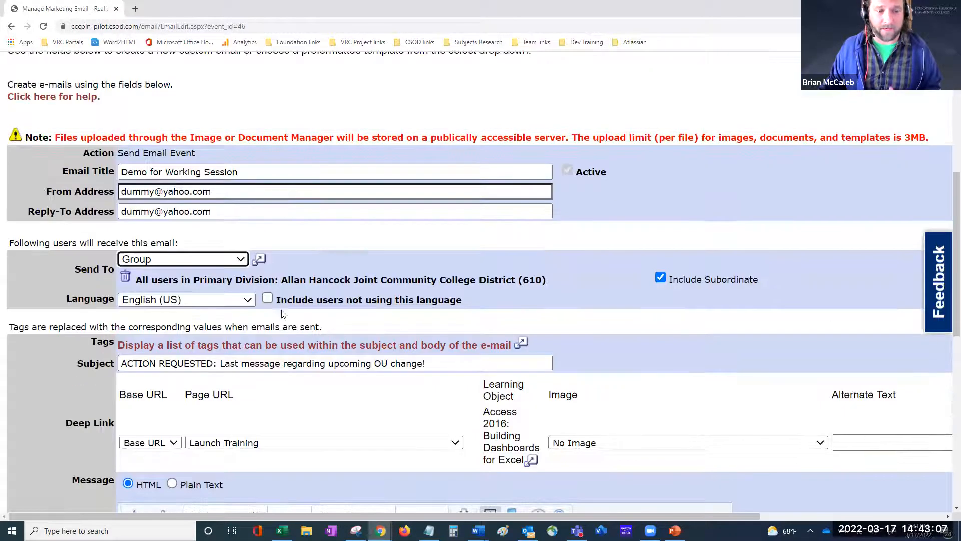
click(124, 280)
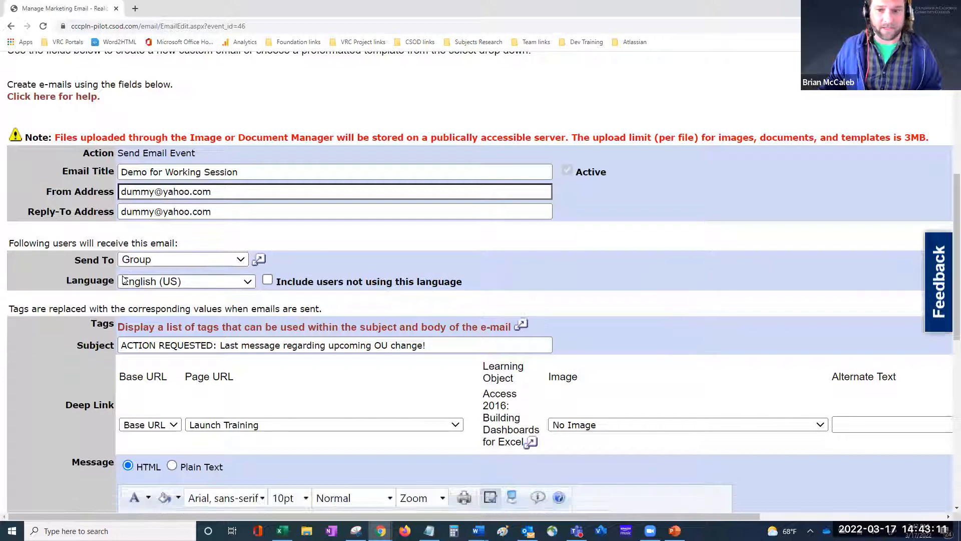
click(176, 260)
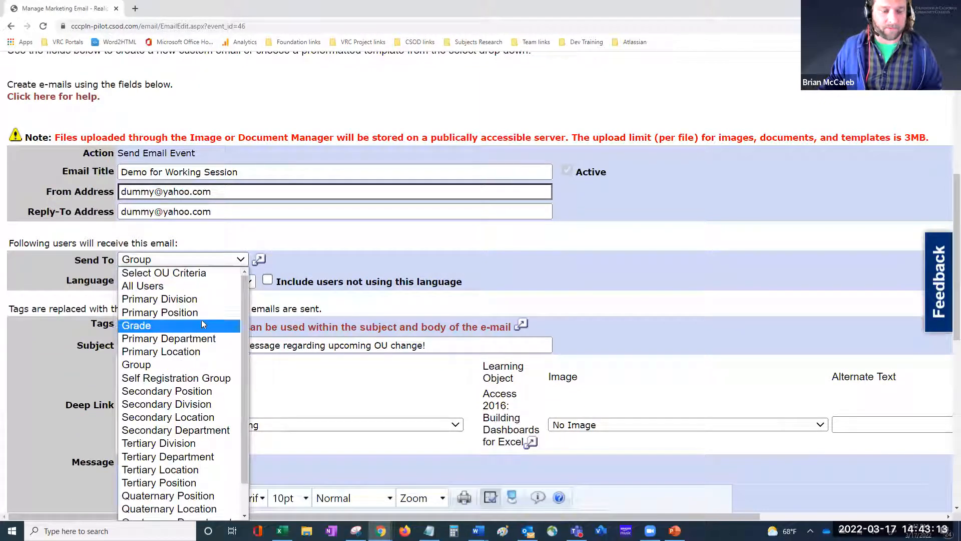
scroll(201, 320, down, 1)
click(147, 512)
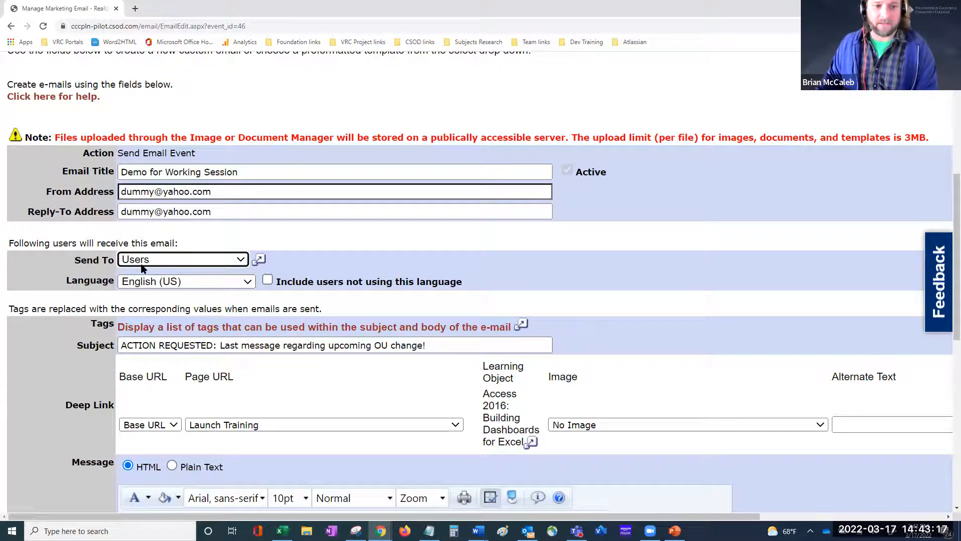
click(259, 259)
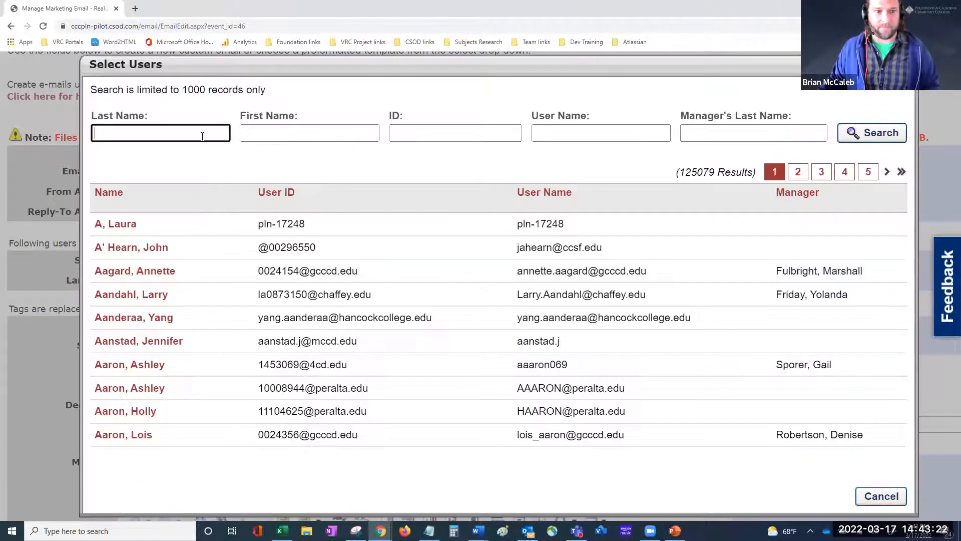
Step: Search Select Users by the recipient's last name and add the second match as sole recipient
click(202, 135)
text(mccaleb)
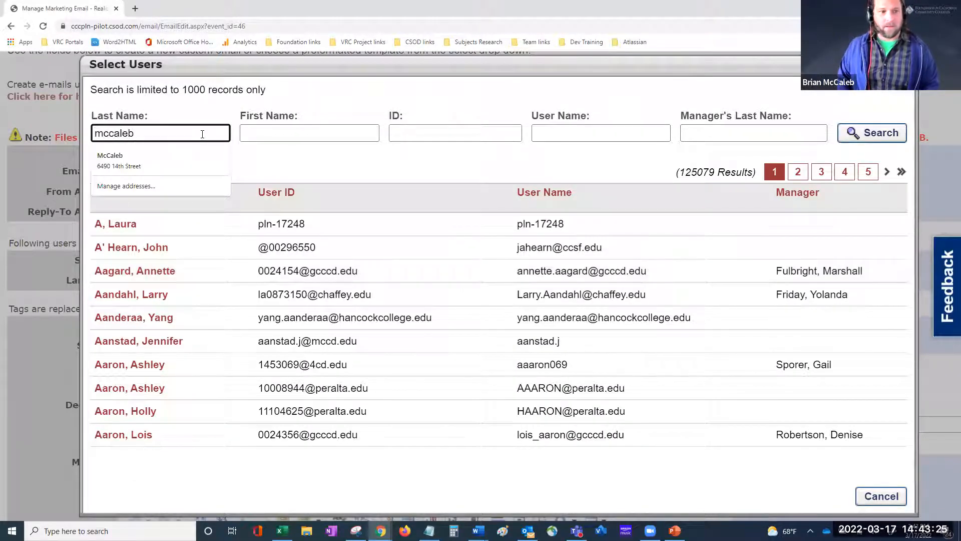
key(Return)
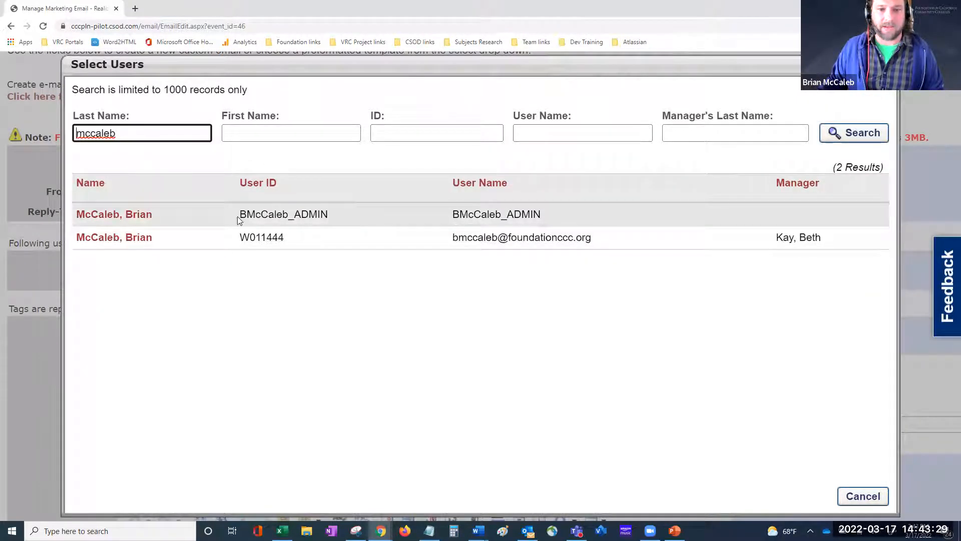
click(135, 238)
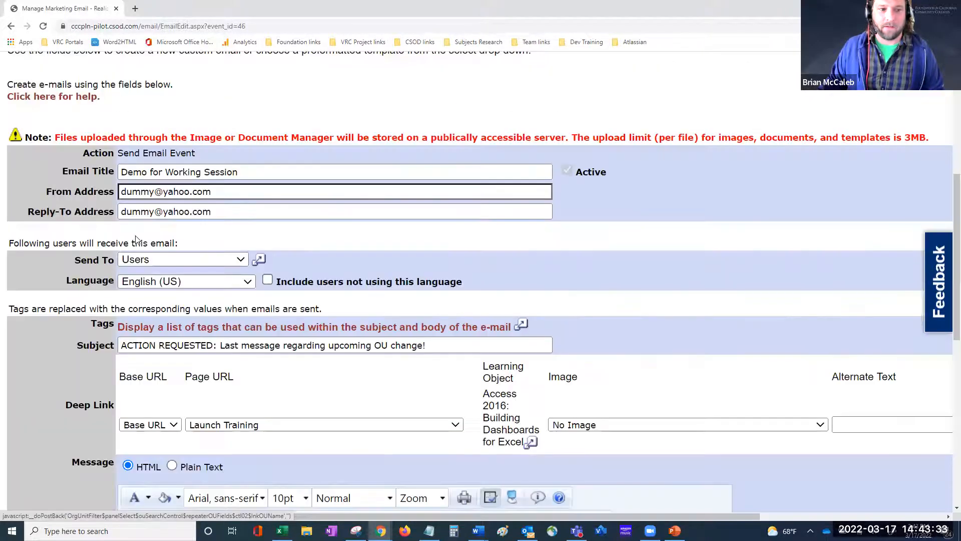
scroll(341, 268, down, 2)
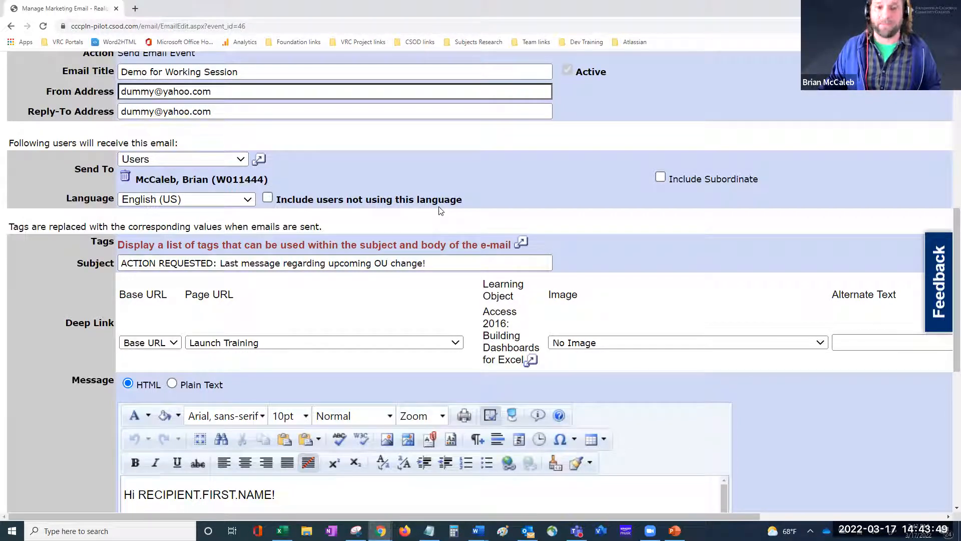
scroll(477, 193, down, 3)
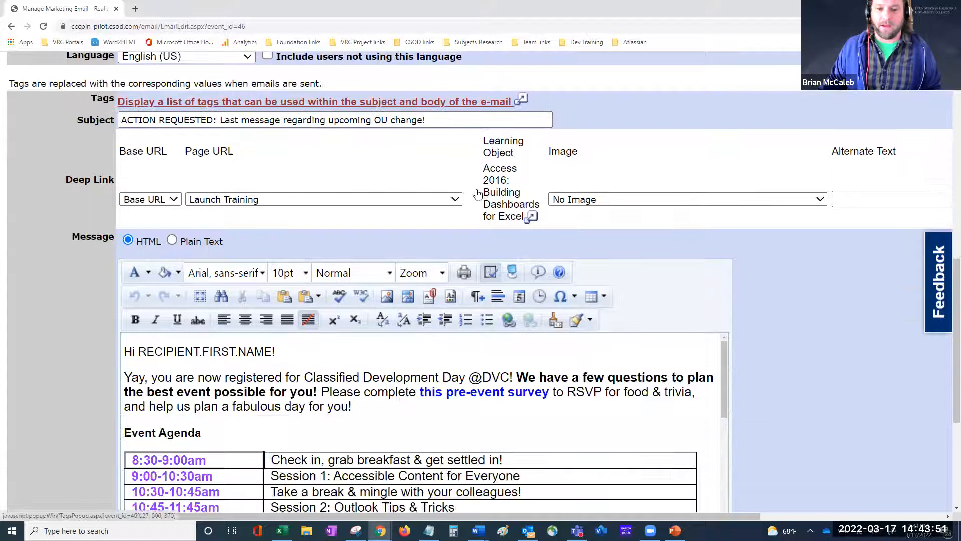
scroll(478, 193, down, 5)
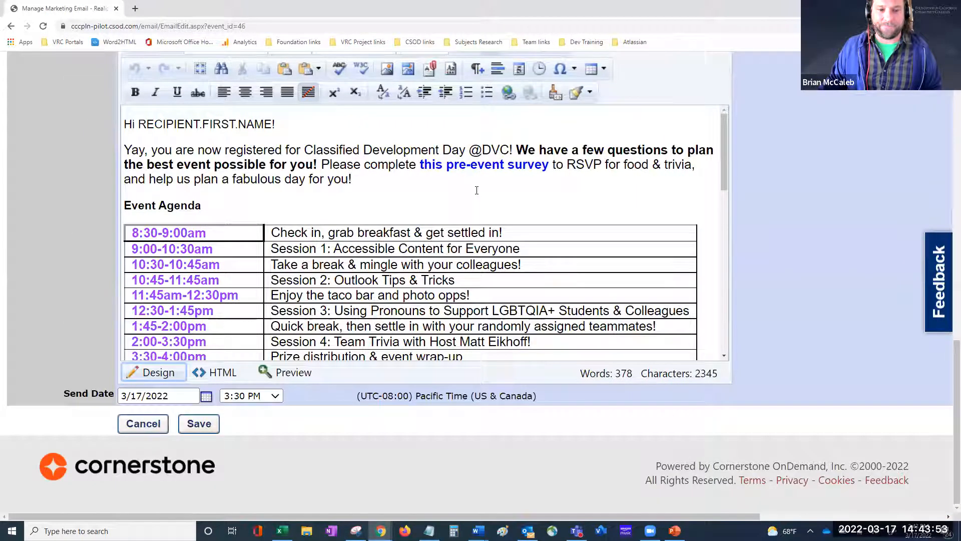
Step: Cancel the email edit without saving and return to the Marketing Communications sent-email list
click(145, 426)
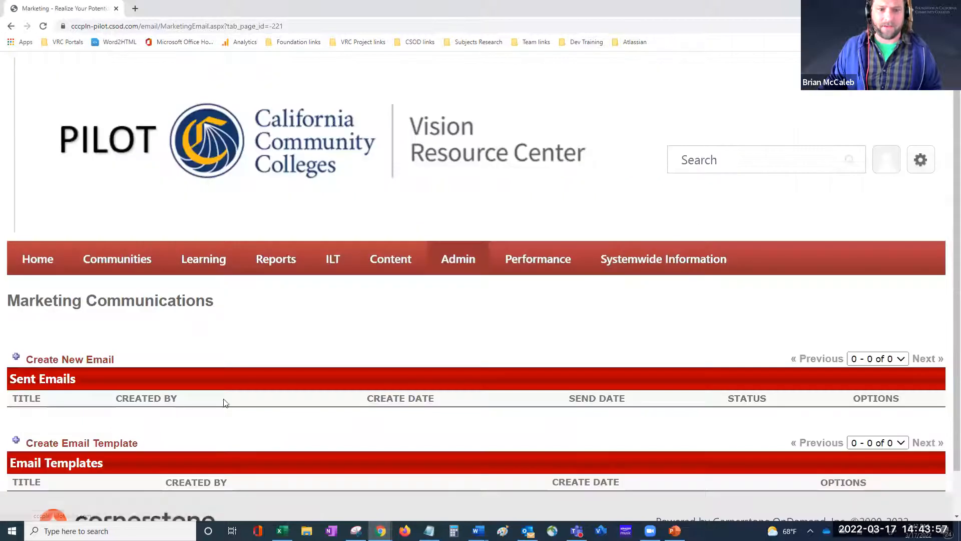
scroll(400, 360, down, 1)
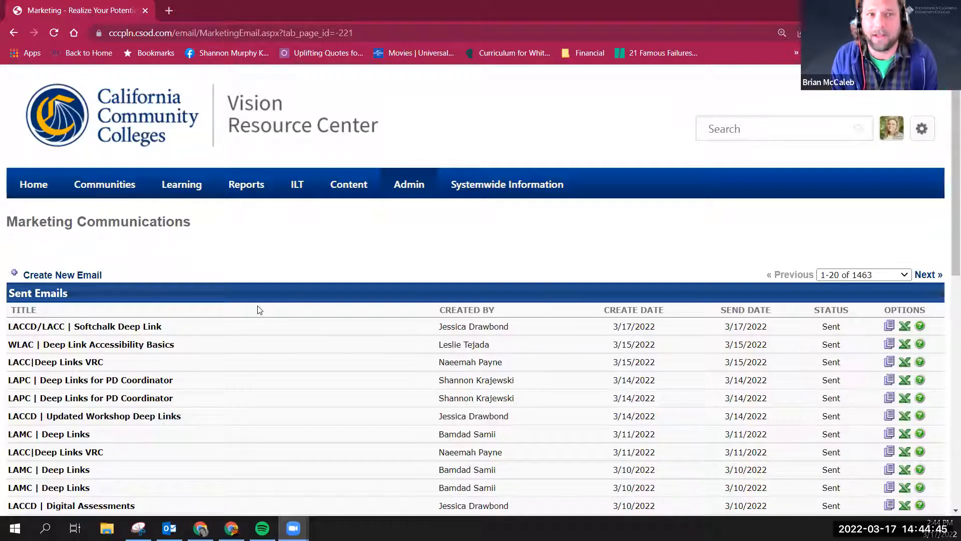
Step: Export the sent-email logs of the top email and a lower one as .xls files and open them in Excel
click(905, 330)
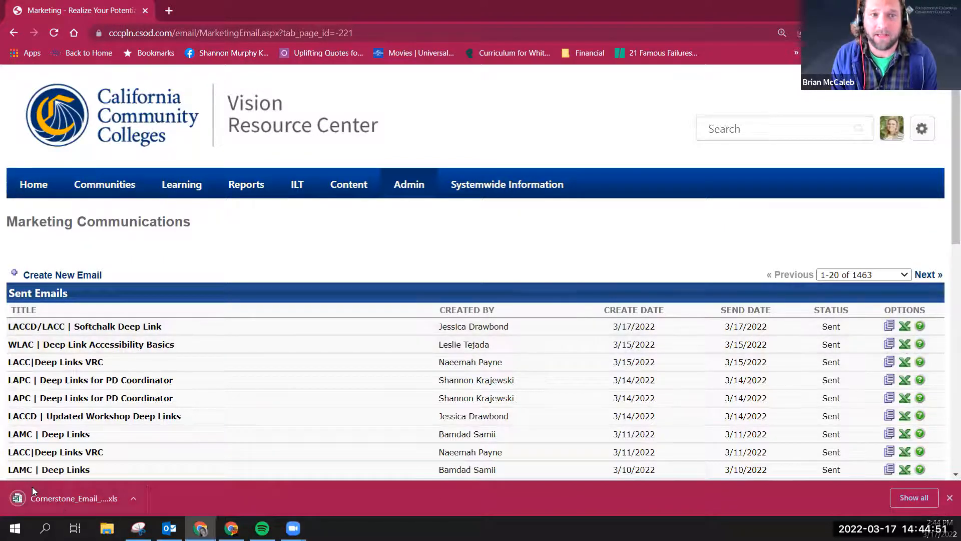
click(69, 492)
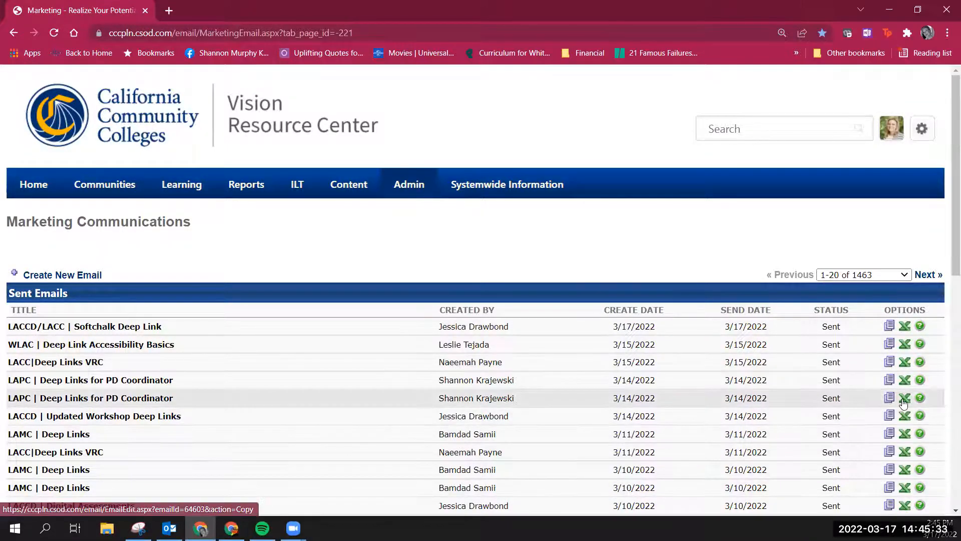
scroll(904, 402, down, 3)
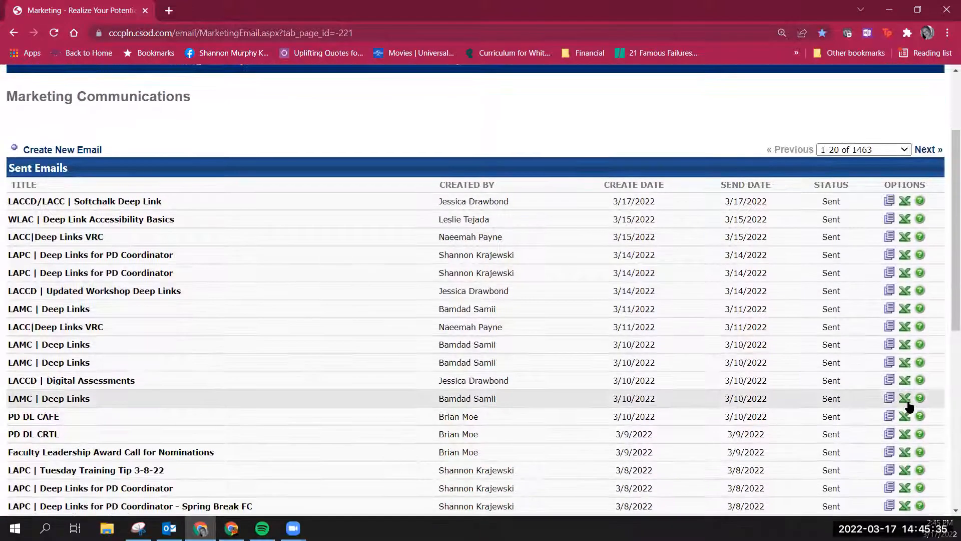
scroll(906, 401, down, 2)
click(904, 389)
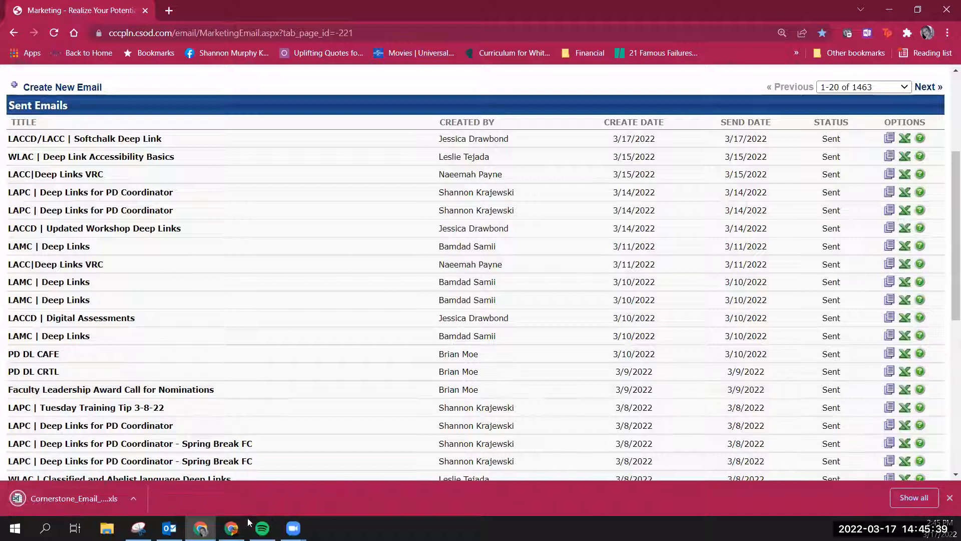
click(82, 500)
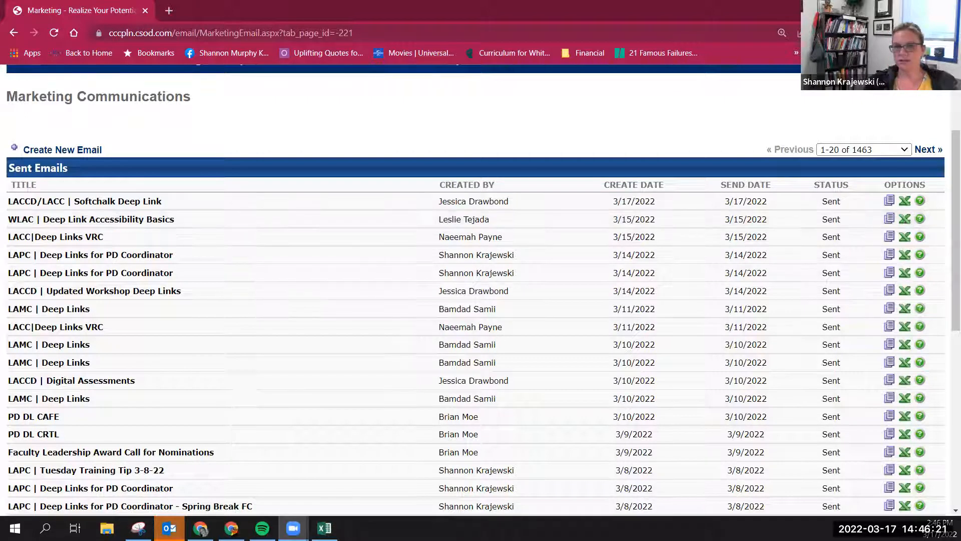
key(alt+Tab)
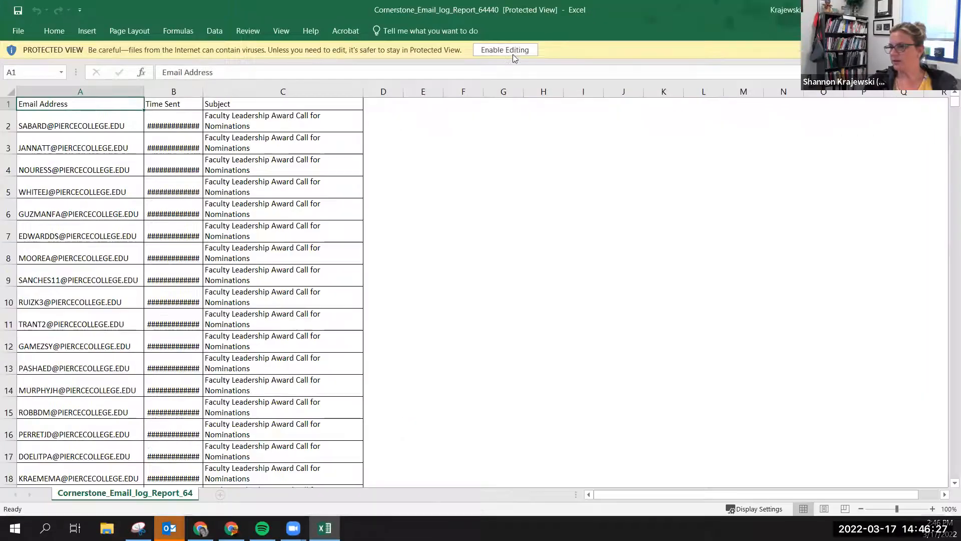
Step: Enable editing on Cornerstone_Email_log_Report_64440 and widen column B to show full Time Sent timestamps
click(511, 51)
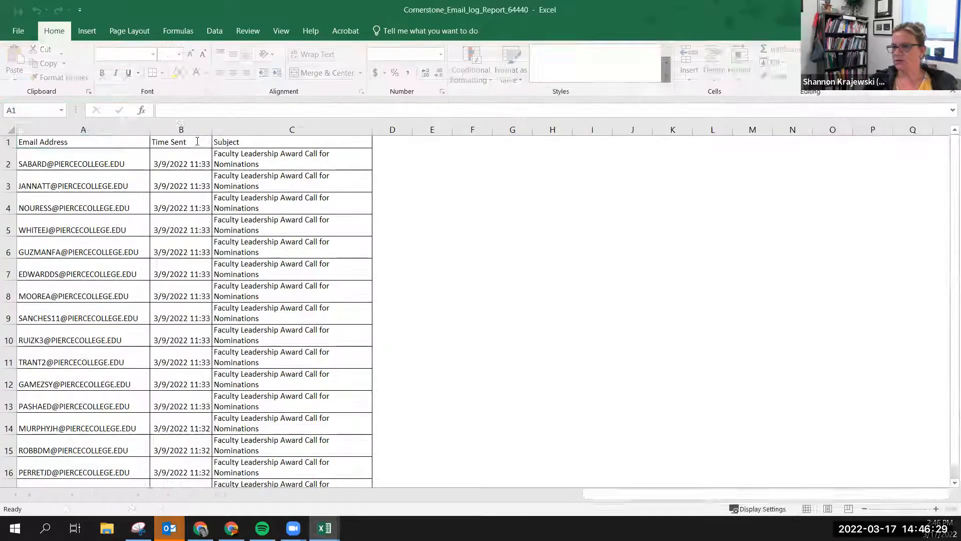
drag(210, 127, 329, 139)
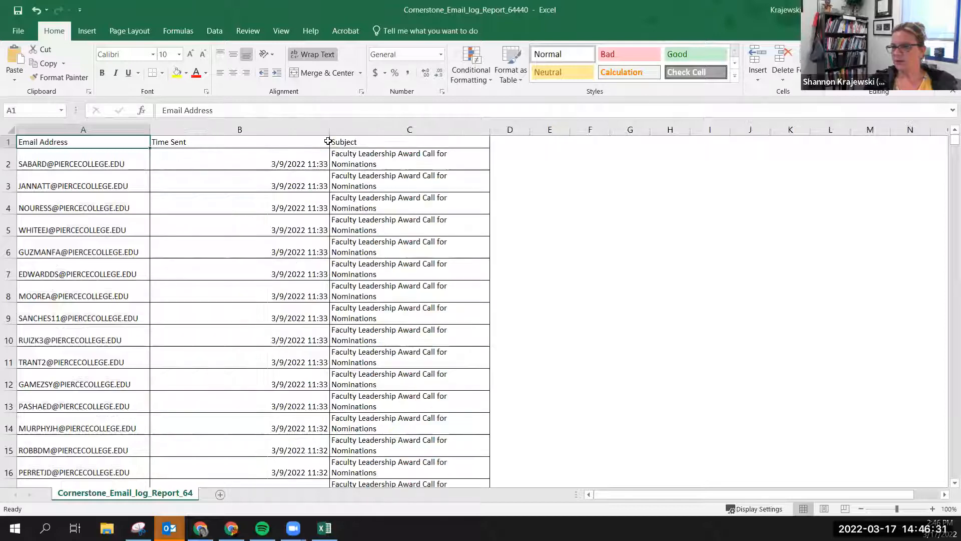
scroll(410, 303, down, 5)
scroll(412, 303, up, 5)
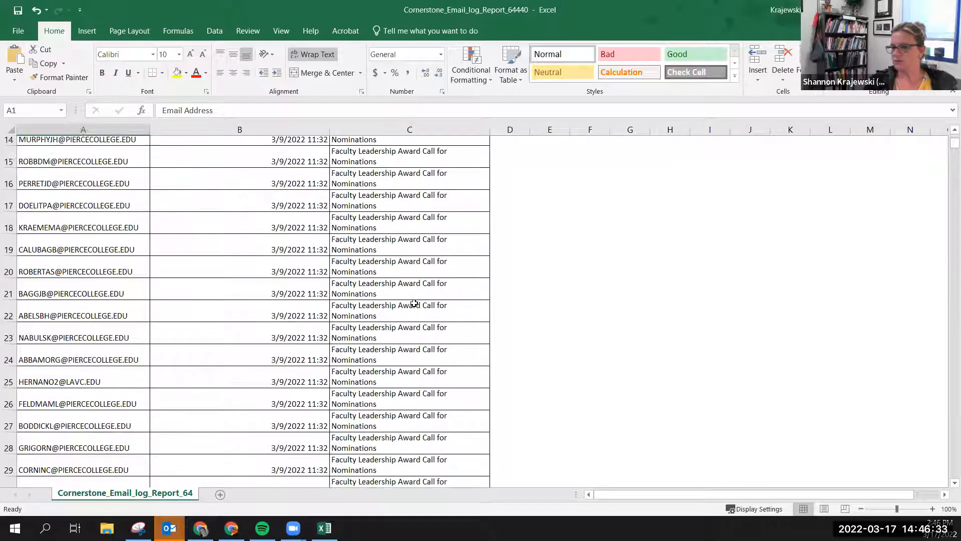
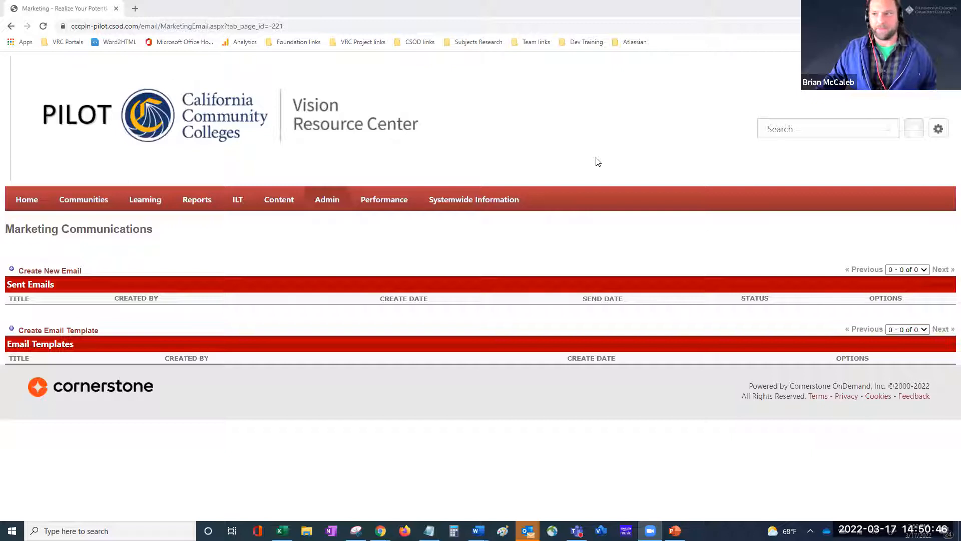
Step: Zoom the Marketing Communications page out with Ctrl+minus so more fits on screen
key(ctrl+minus)
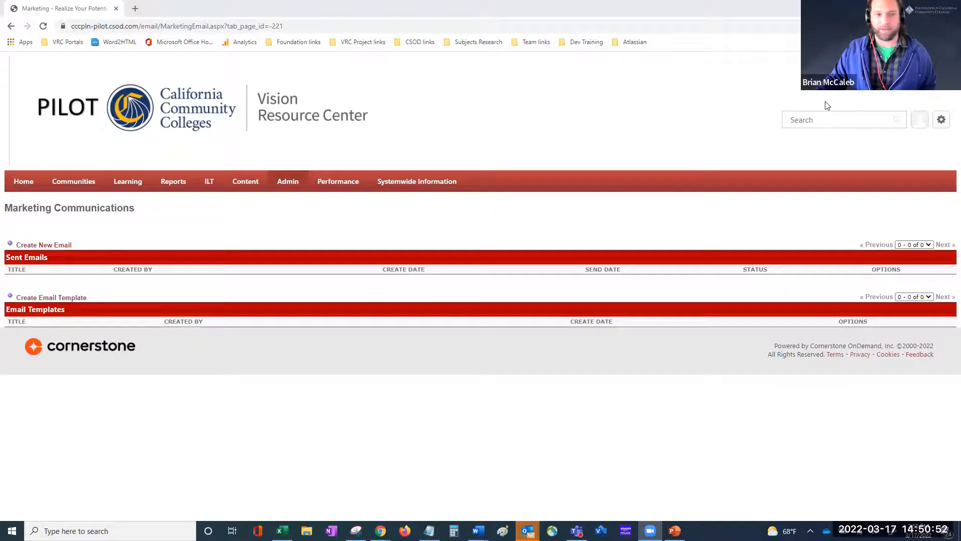
Step: Start a new email with Create New Email and bring up the Email Help notes for its fields
click(54, 247)
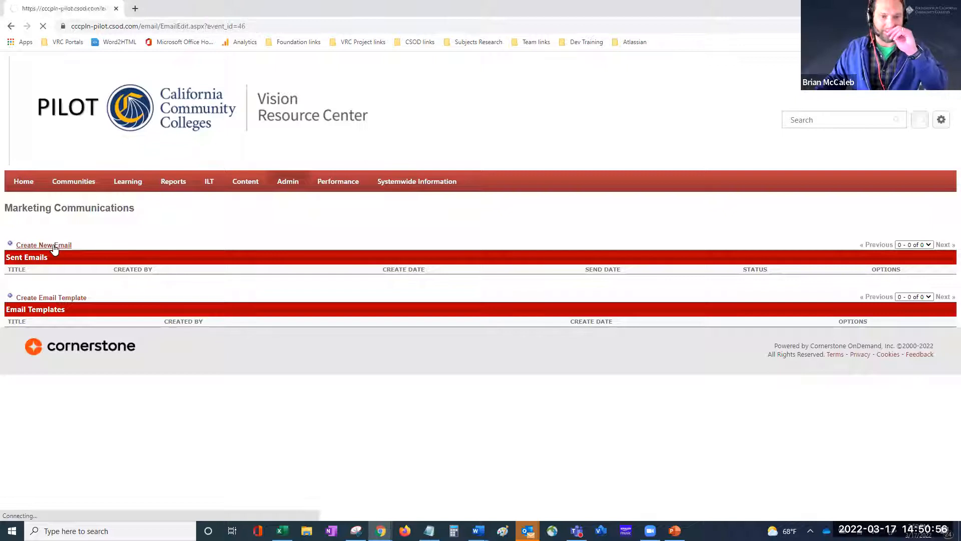
scroll(259, 302, down, 2)
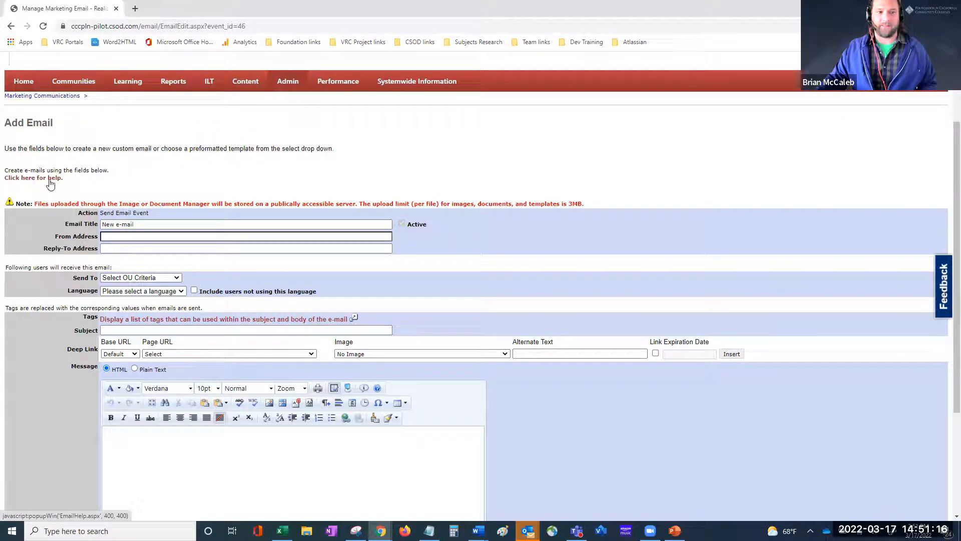
click(30, 181)
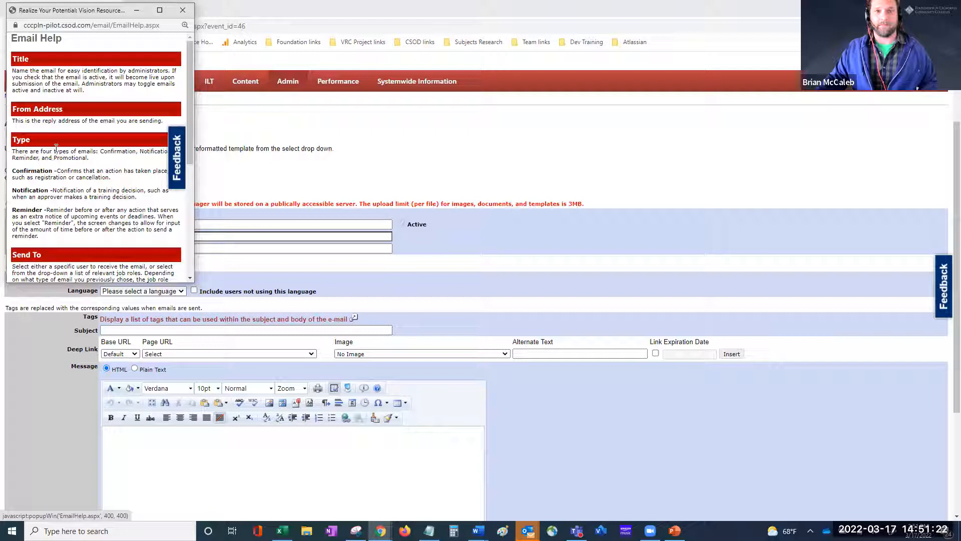
Step: Read through the Email Help notes on title, from address and email types, then close them
scroll(57, 147, down, 4)
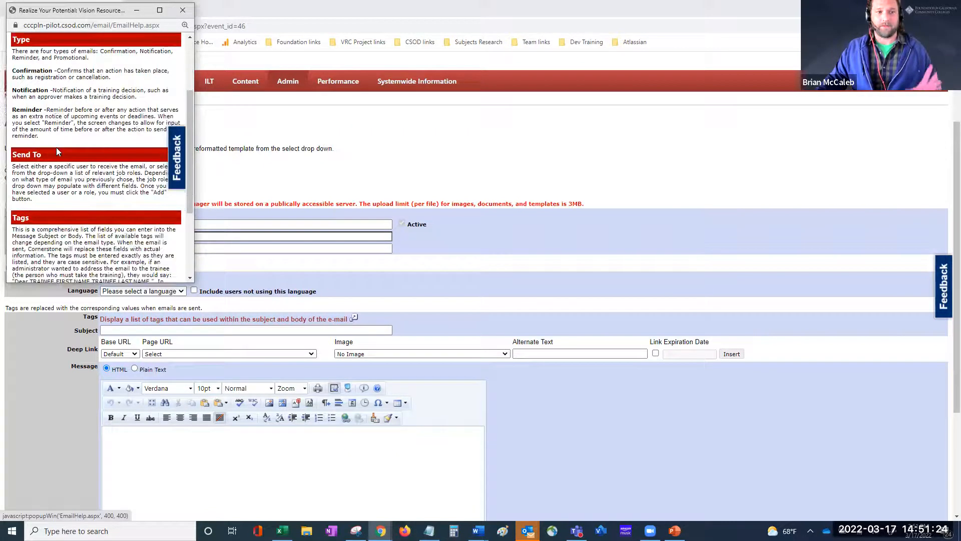
scroll(56, 147, down, 2)
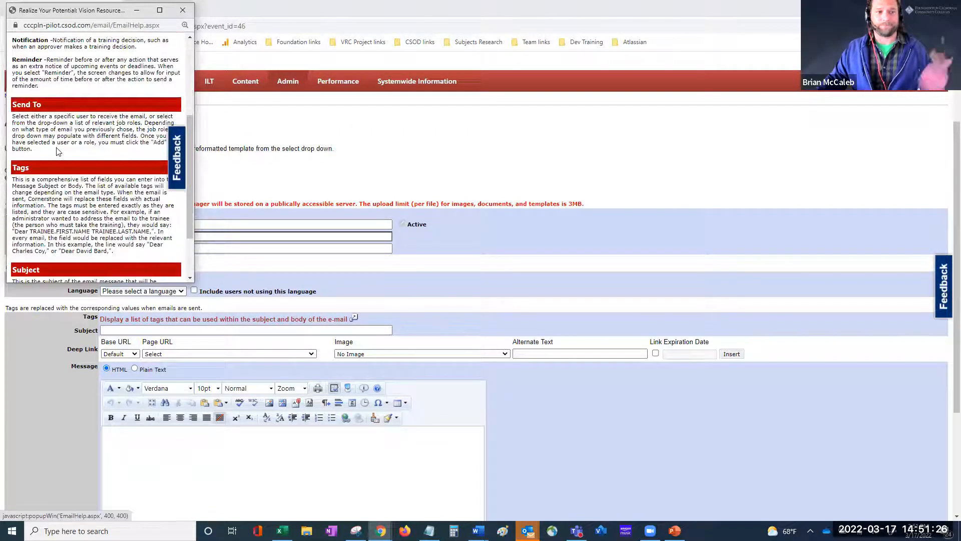
scroll(58, 152, down, 2)
scroll(67, 163, down, 1)
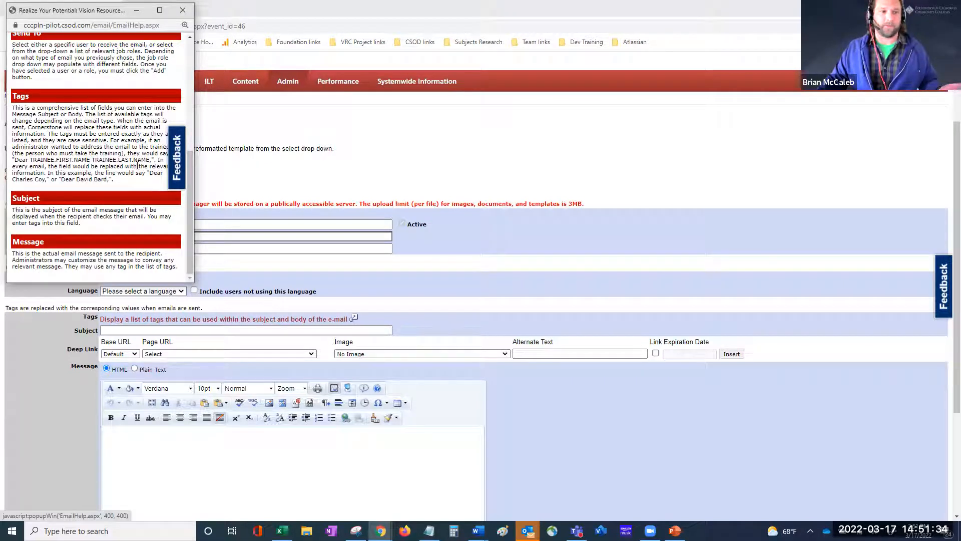
scroll(79, 136, up, 2)
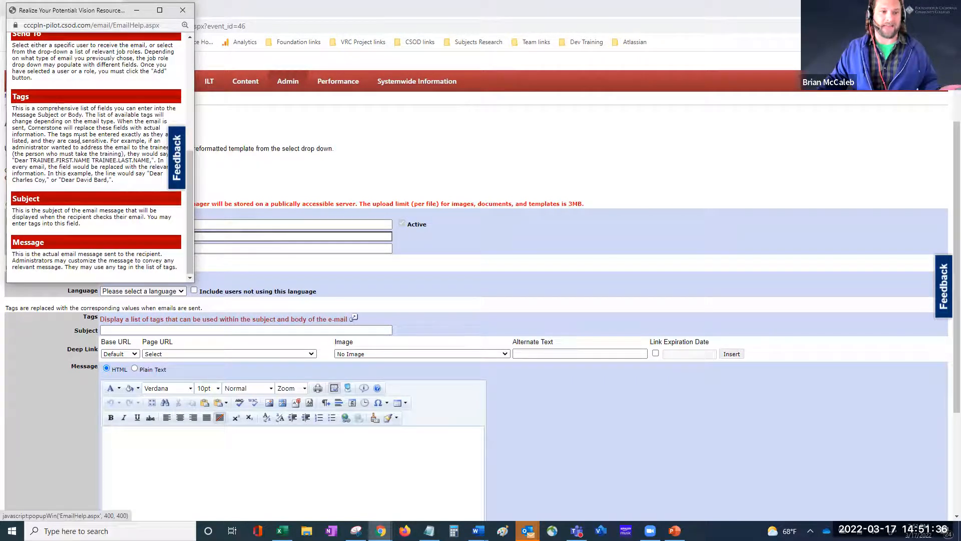
scroll(80, 86, up, 1)
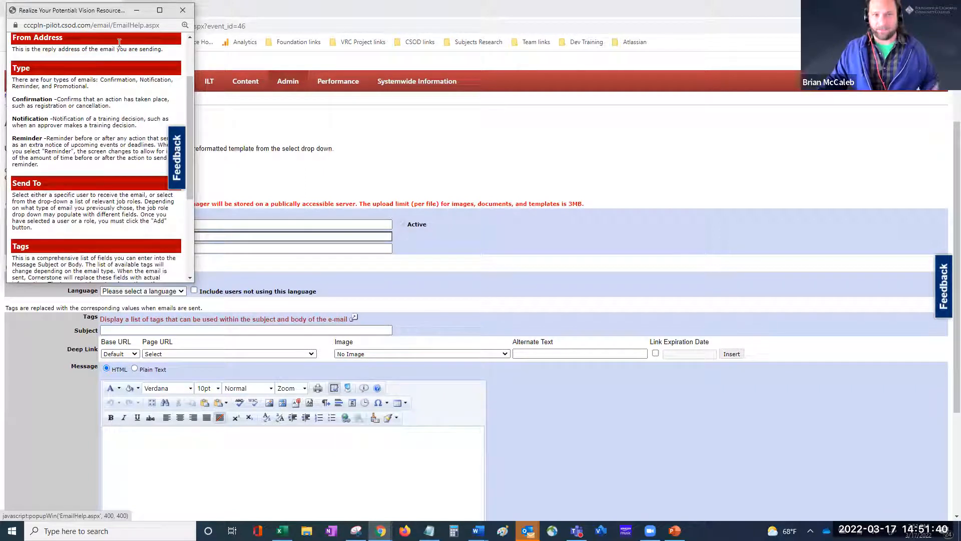
click(184, 11)
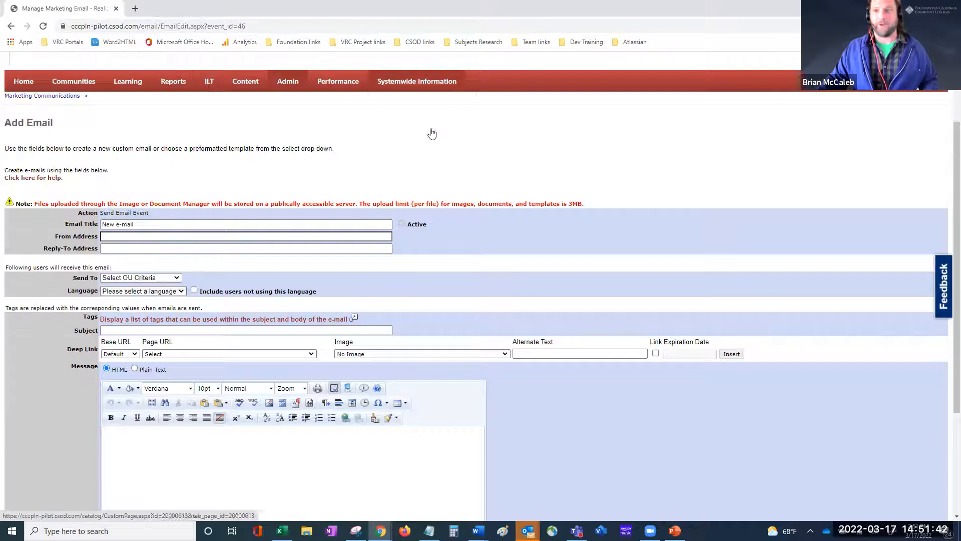
Step: Open the online Help article for the Add Email page from the account dropdown
scroll(909, 120, up, 1)
mouse_move(920, 89)
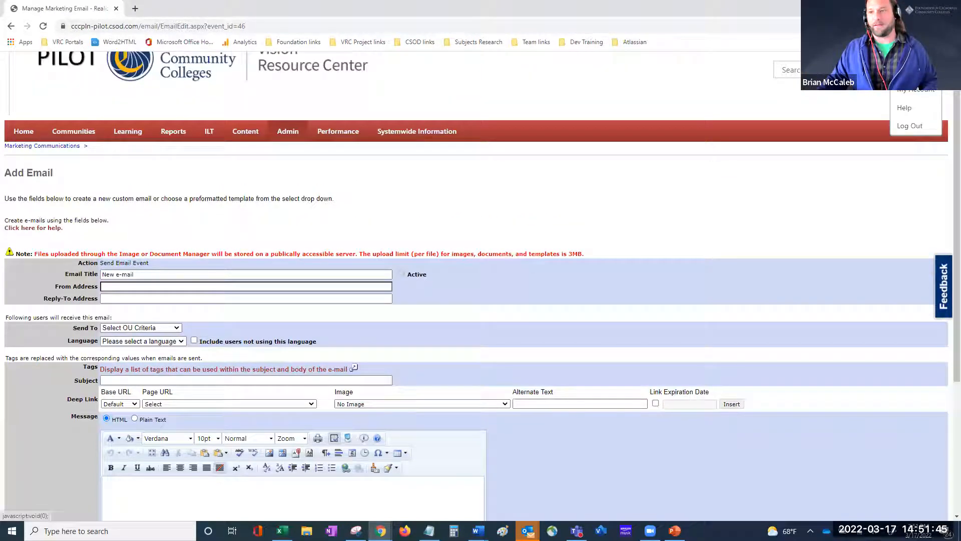
click(916, 110)
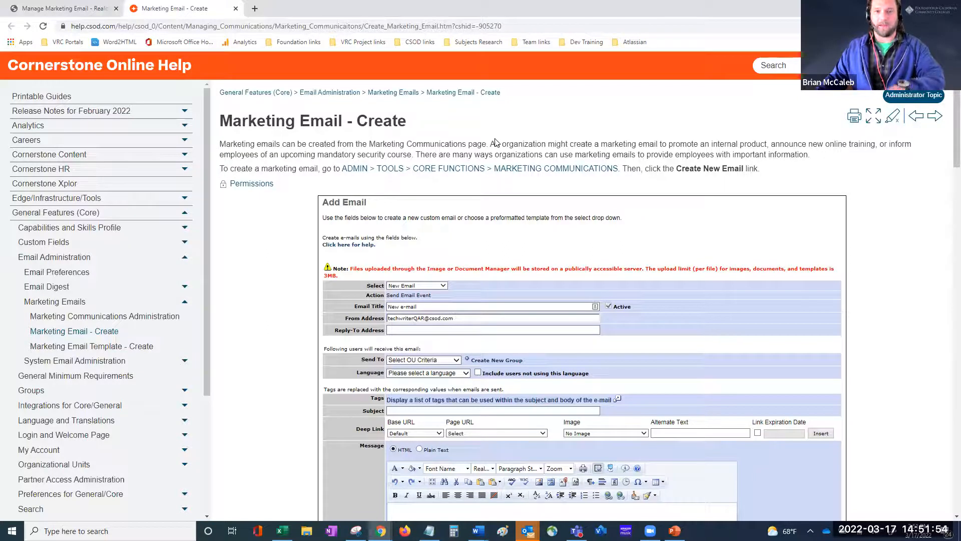
Step: Scroll the Marketing Email - Create article from field descriptions down to WYSIWYG Tool Considerations
scroll(500, 145, down, 1)
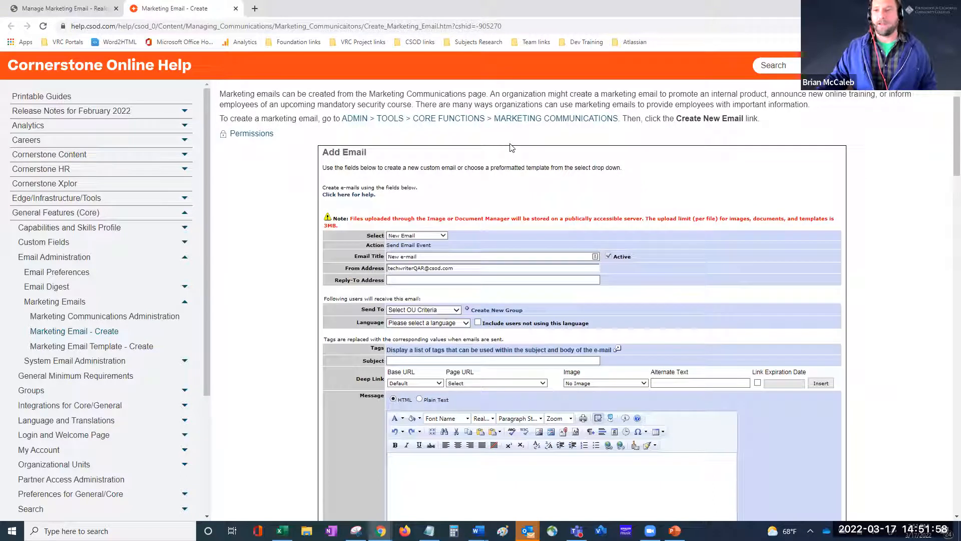
scroll(846, 153, down, 6)
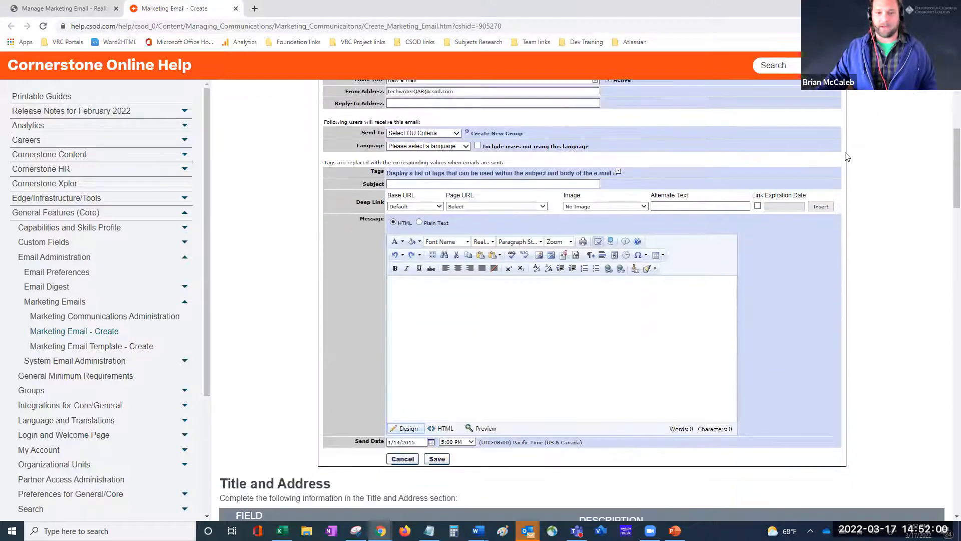
scroll(846, 157, down, 5)
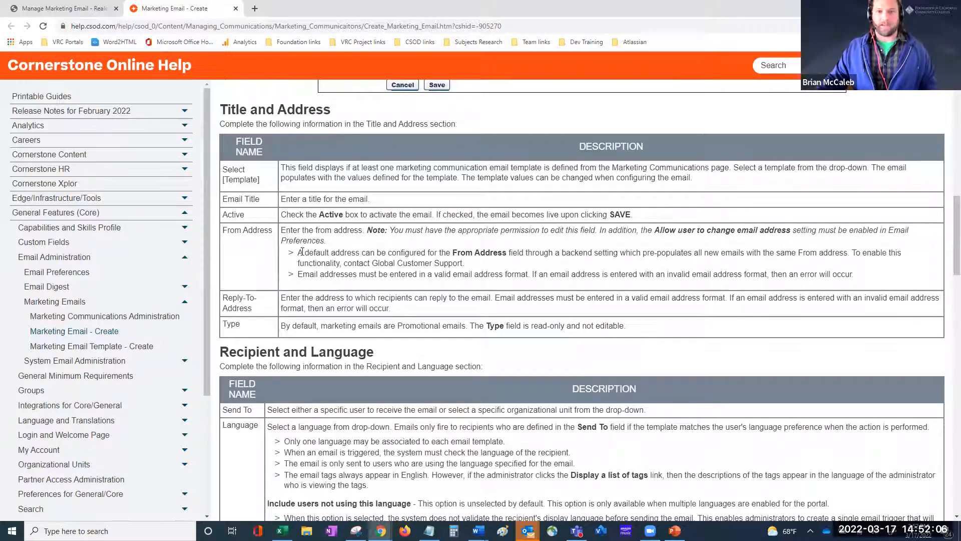
scroll(436, 269, down, 2)
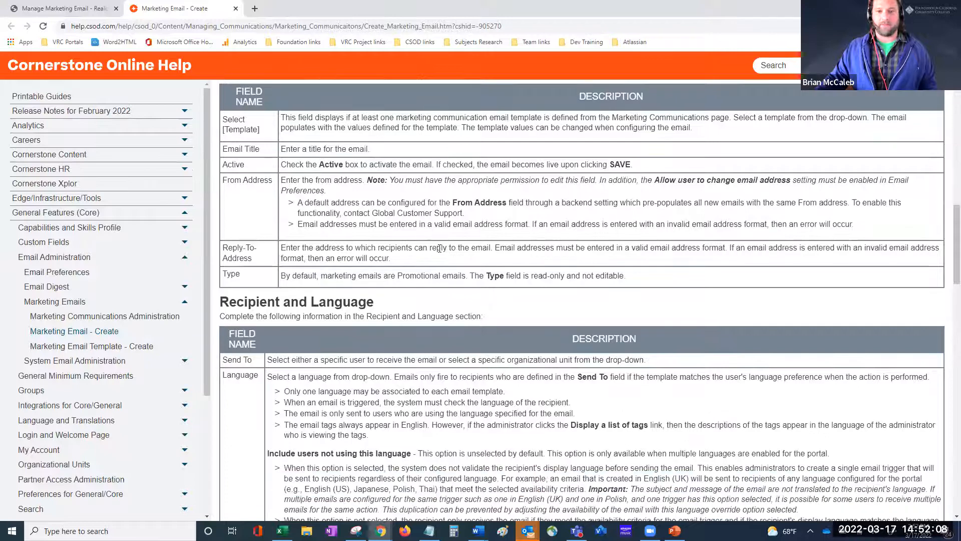
scroll(450, 269, down, 1)
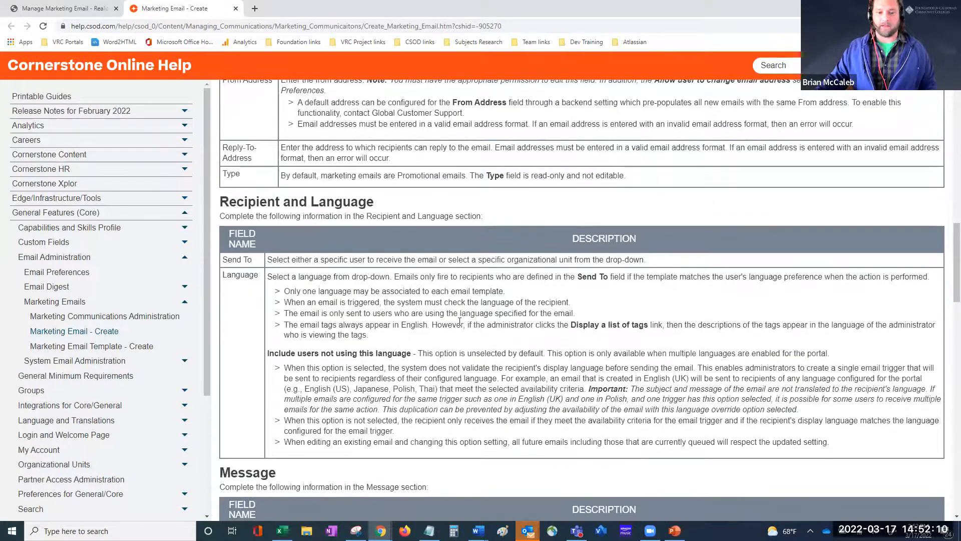
scroll(455, 317, down, 6)
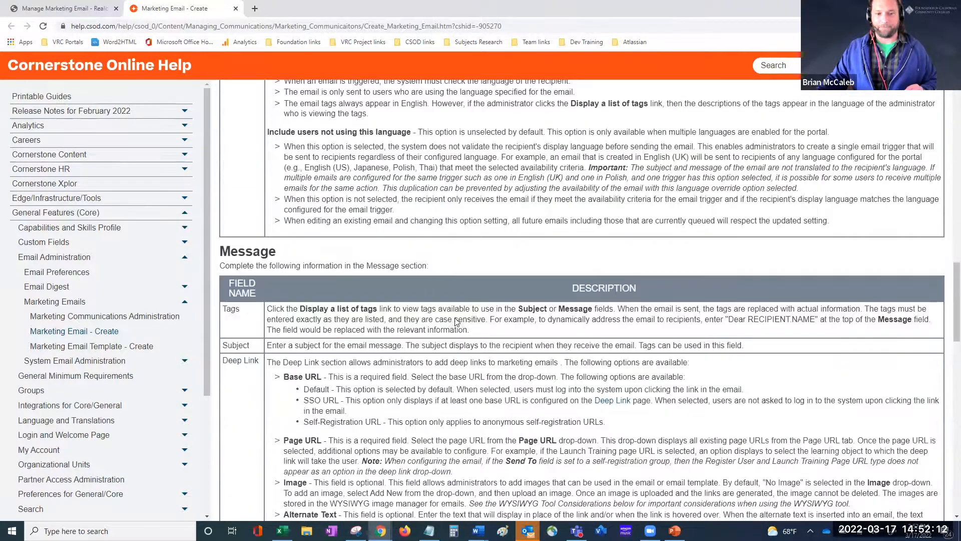
scroll(456, 316, down, 15)
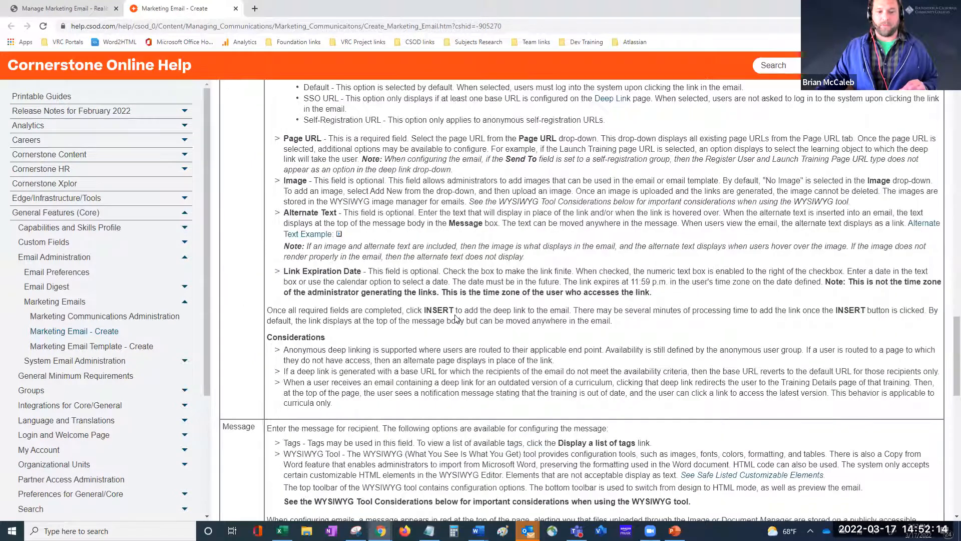
scroll(455, 318, down, 5)
scroll(274, 195, up, 3)
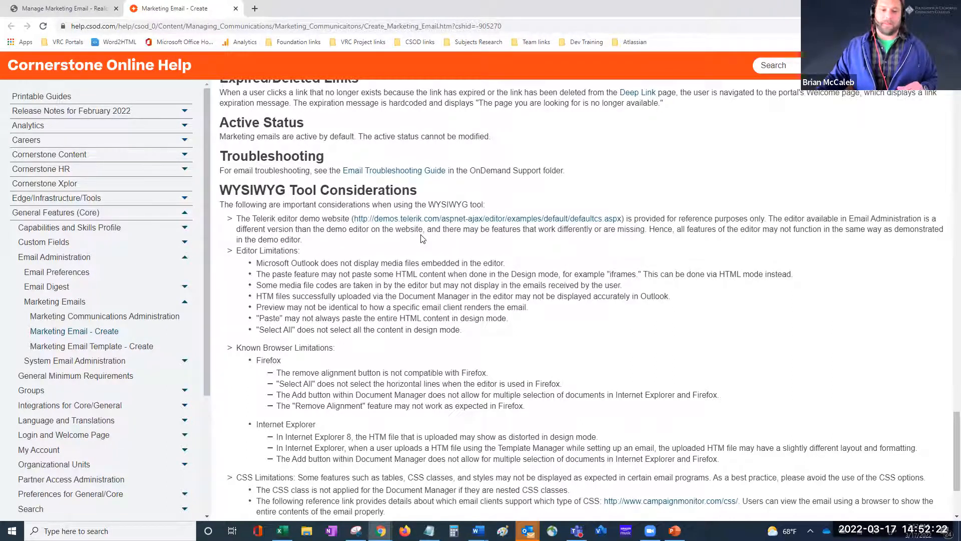
scroll(422, 238, down, 1)
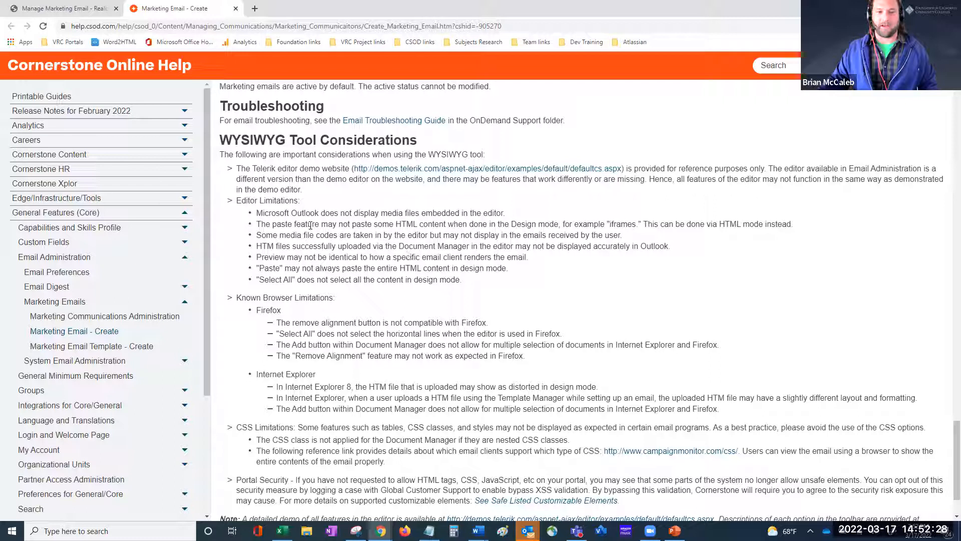
Step: Highlight the 'Editor Limitations' heading, then select the 'Known Browser Limitations:' line
drag(238, 202, 298, 204)
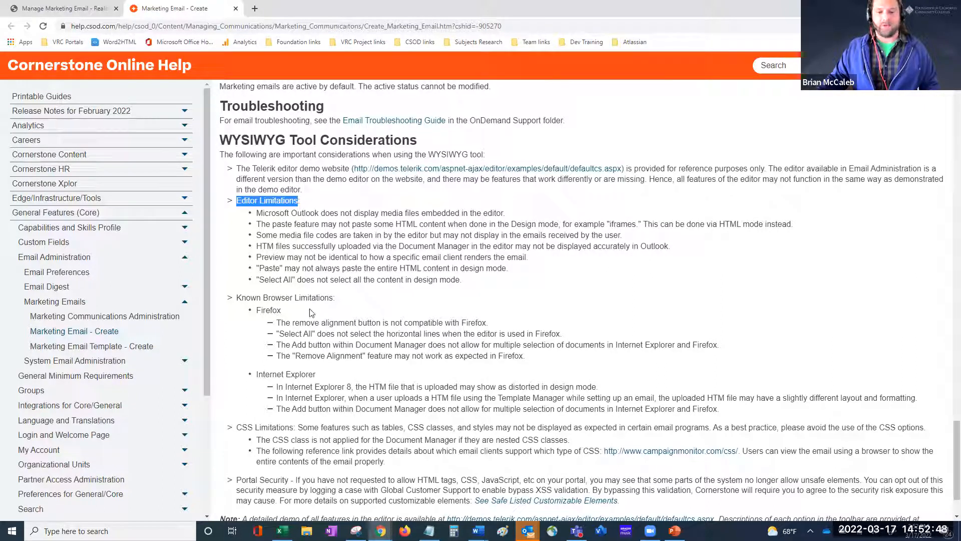
scroll(322, 318, down, 1)
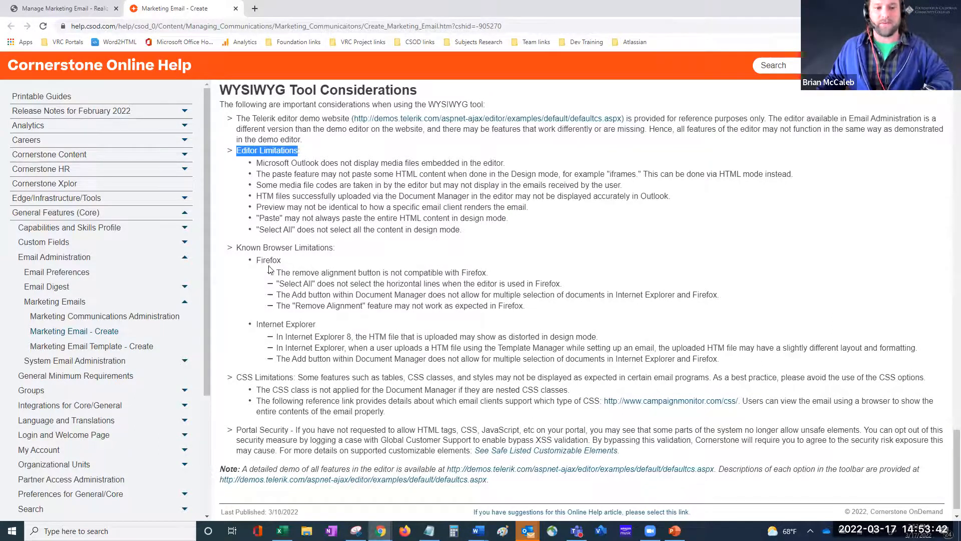
drag(236, 248, 321, 256)
triple_click(331, 249)
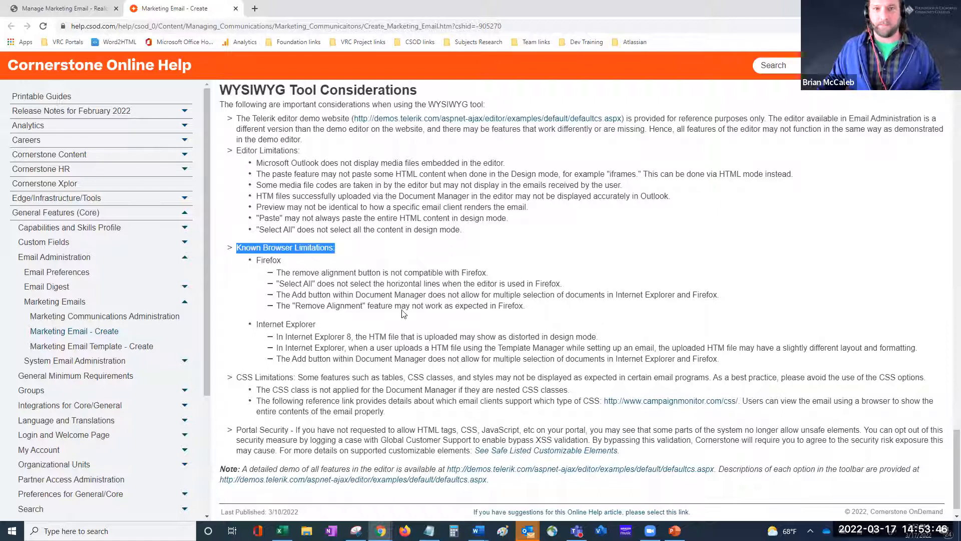